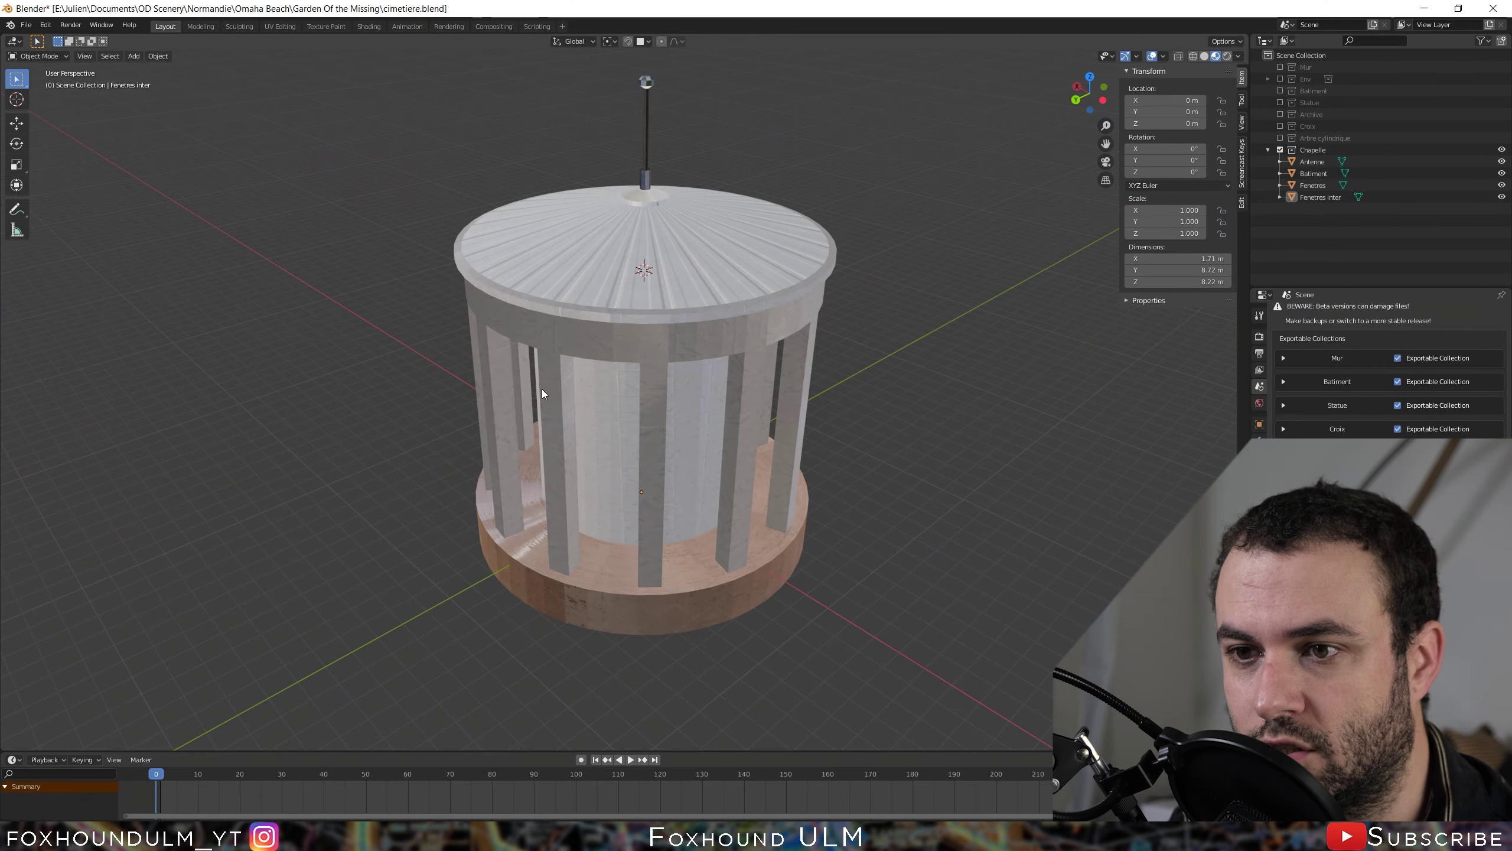
- Select the Batiment building, orbit to a low close view, and show the Add > Light types
{"action": "left_click", "coordinate": [495, 432]}
{"action": "scroll", "coordinate": [495, 432], "scroll_direction": "down", "scroll_amount": 4}
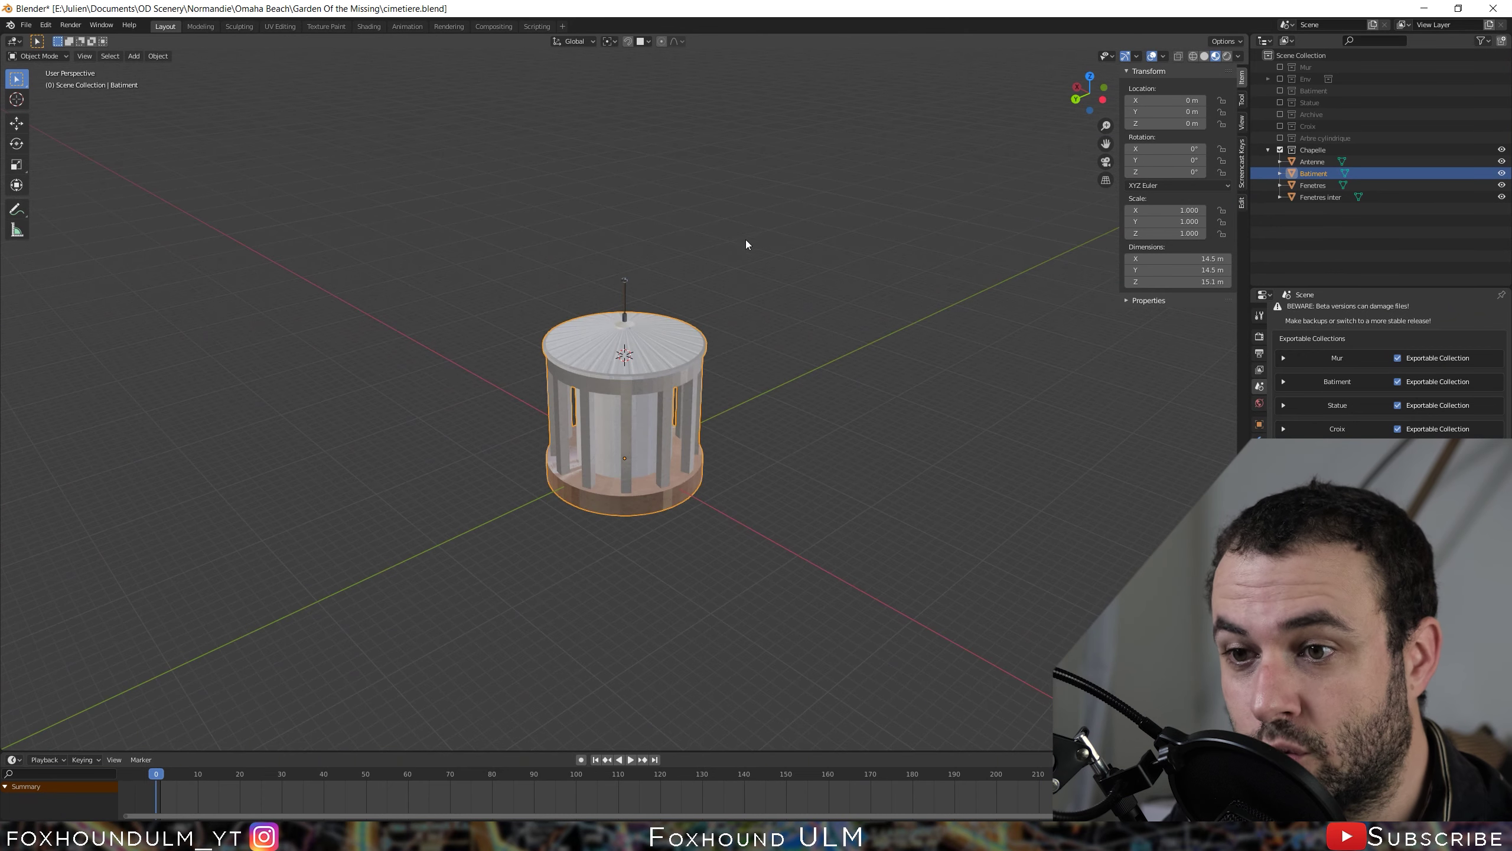
{"action": "scroll", "coordinate": [520, 410], "scroll_direction": "up", "scroll_amount": 2}
{"action": "scroll", "coordinate": [594, 429], "scroll_direction": "up", "scroll_amount": 2}
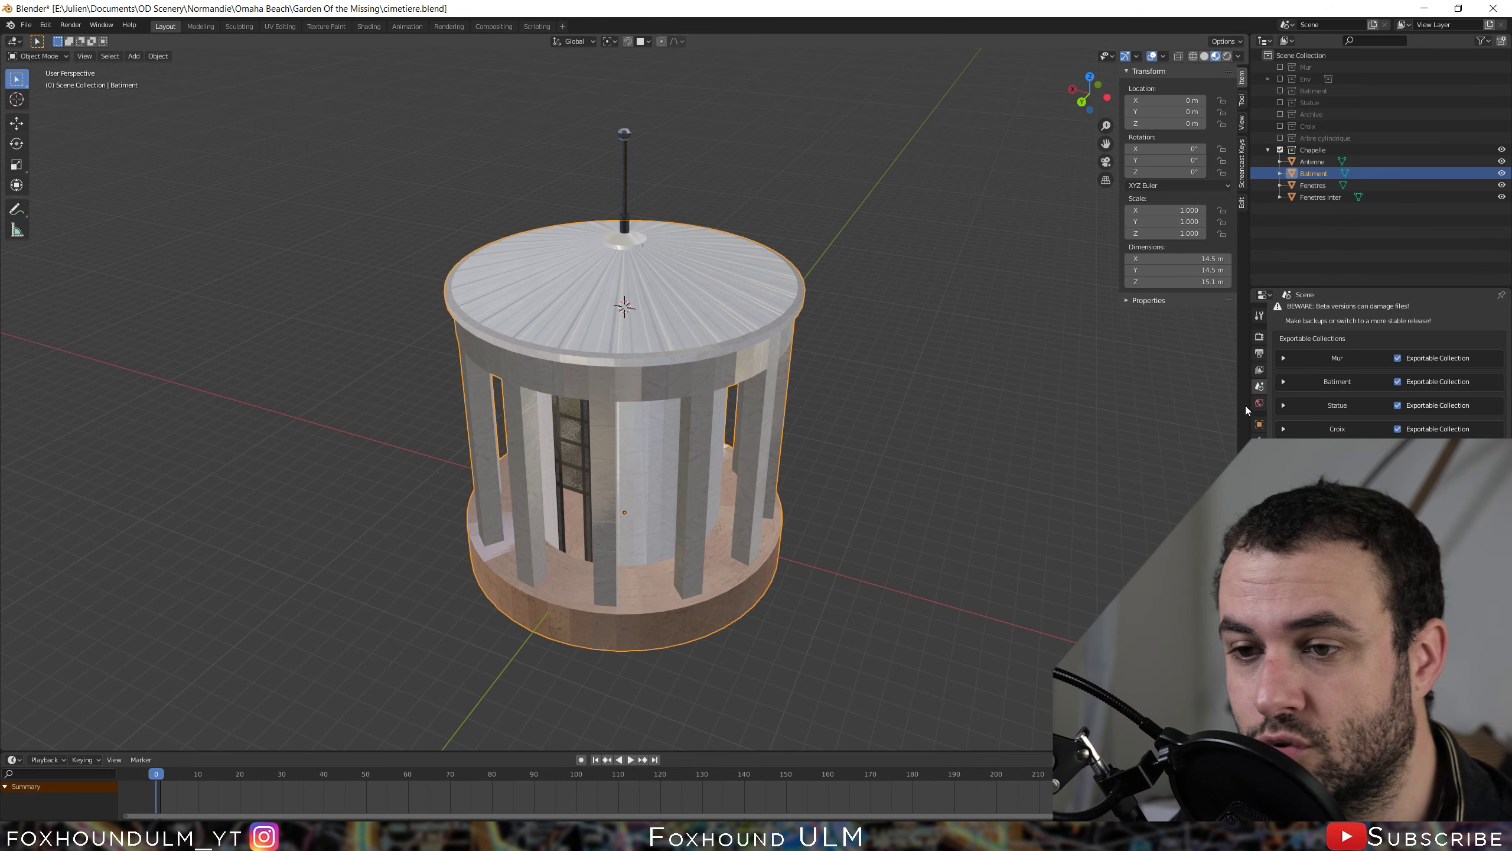
{"action": "mouse_move", "coordinate": [745, 444]}
{"action": "middle_mouse_down"}
{"action": "mouse_move", "coordinate": [658, 417]}
{"action": "mouse_move", "coordinate": [678, 391]}
{"action": "mouse_move", "coordinate": [680, 343]}
{"action": "mouse_move", "coordinate": [663, 332]}
{"action": "mouse_move", "coordinate": [628, 406]}
{"action": "mouse_move", "coordinate": [702, 473]}
{"action": "middle_mouse_up"}
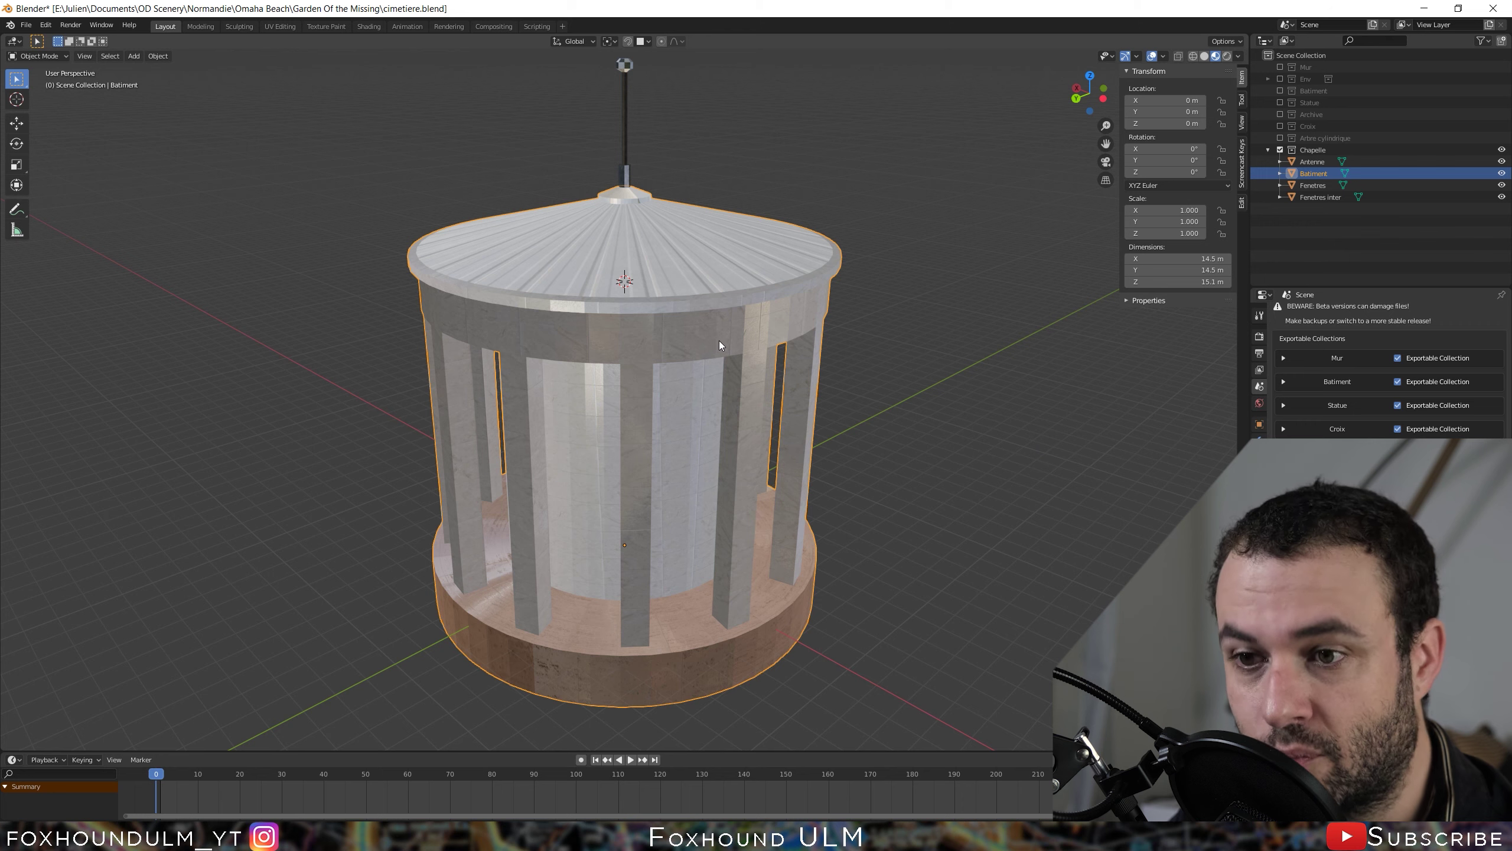
{"action": "key", "text": "shift+a"}
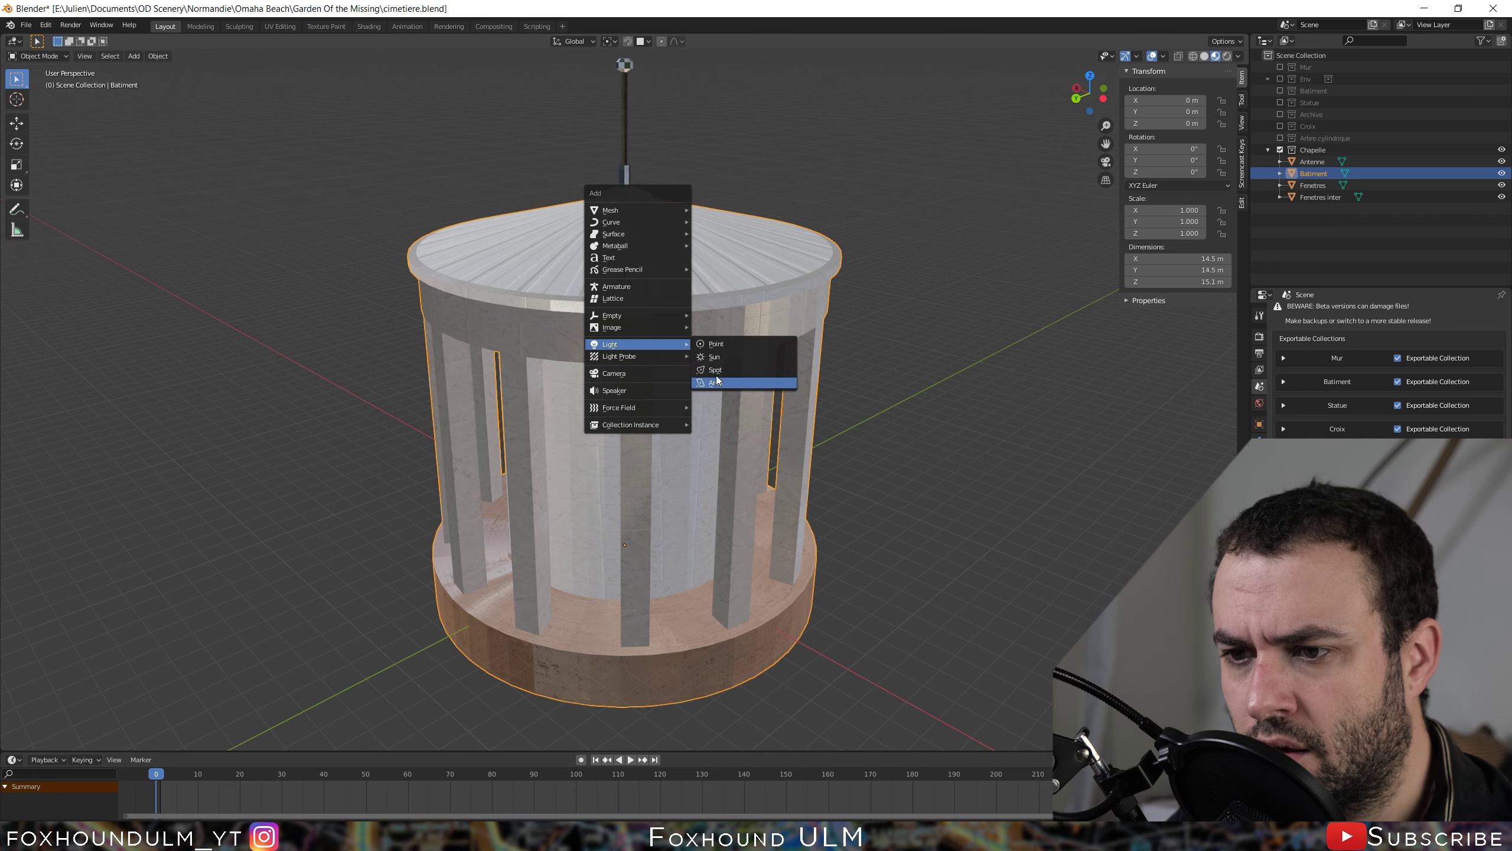
- Add a spot light, Spot.006, and move it into the Chapelle collection
{"action": "left_click", "coordinate": [723, 370]}
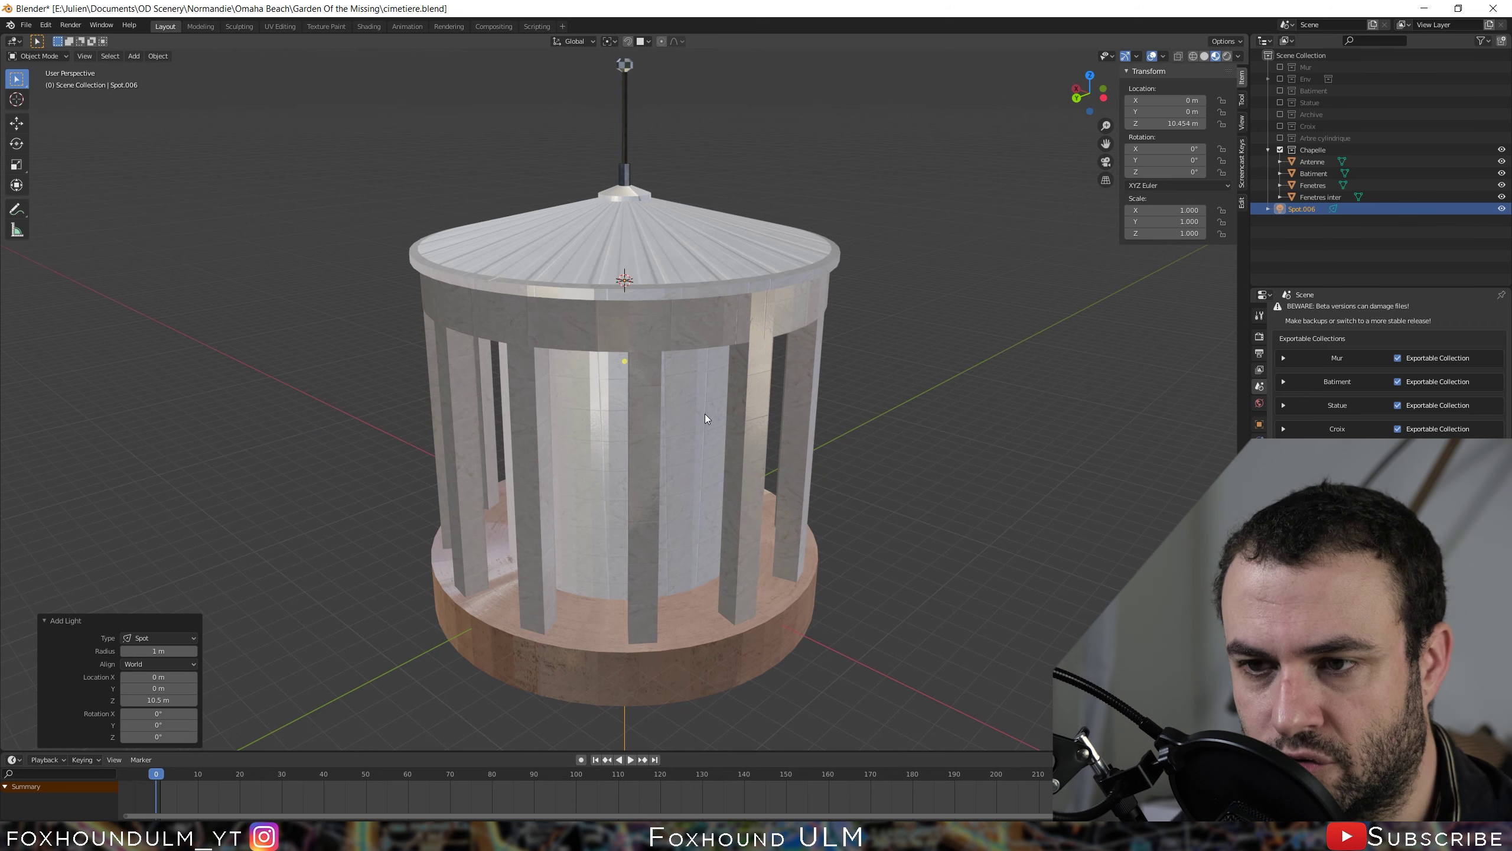
{"action": "left_click", "coordinate": [1293, 236]}
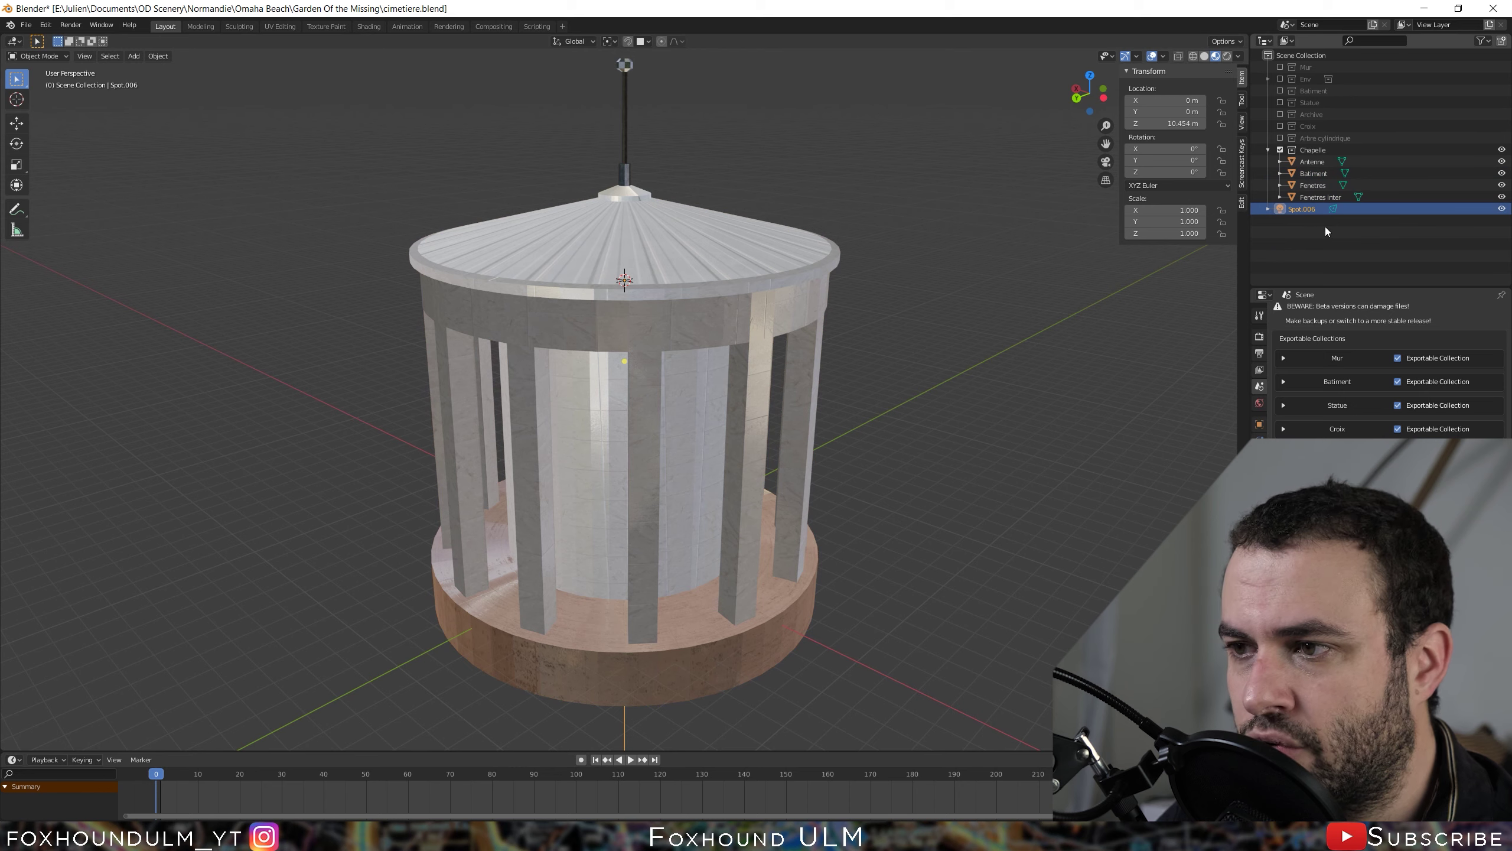
{"action": "left_click_drag", "start_coordinate": [1302, 209], "coordinate": [1304, 156]}
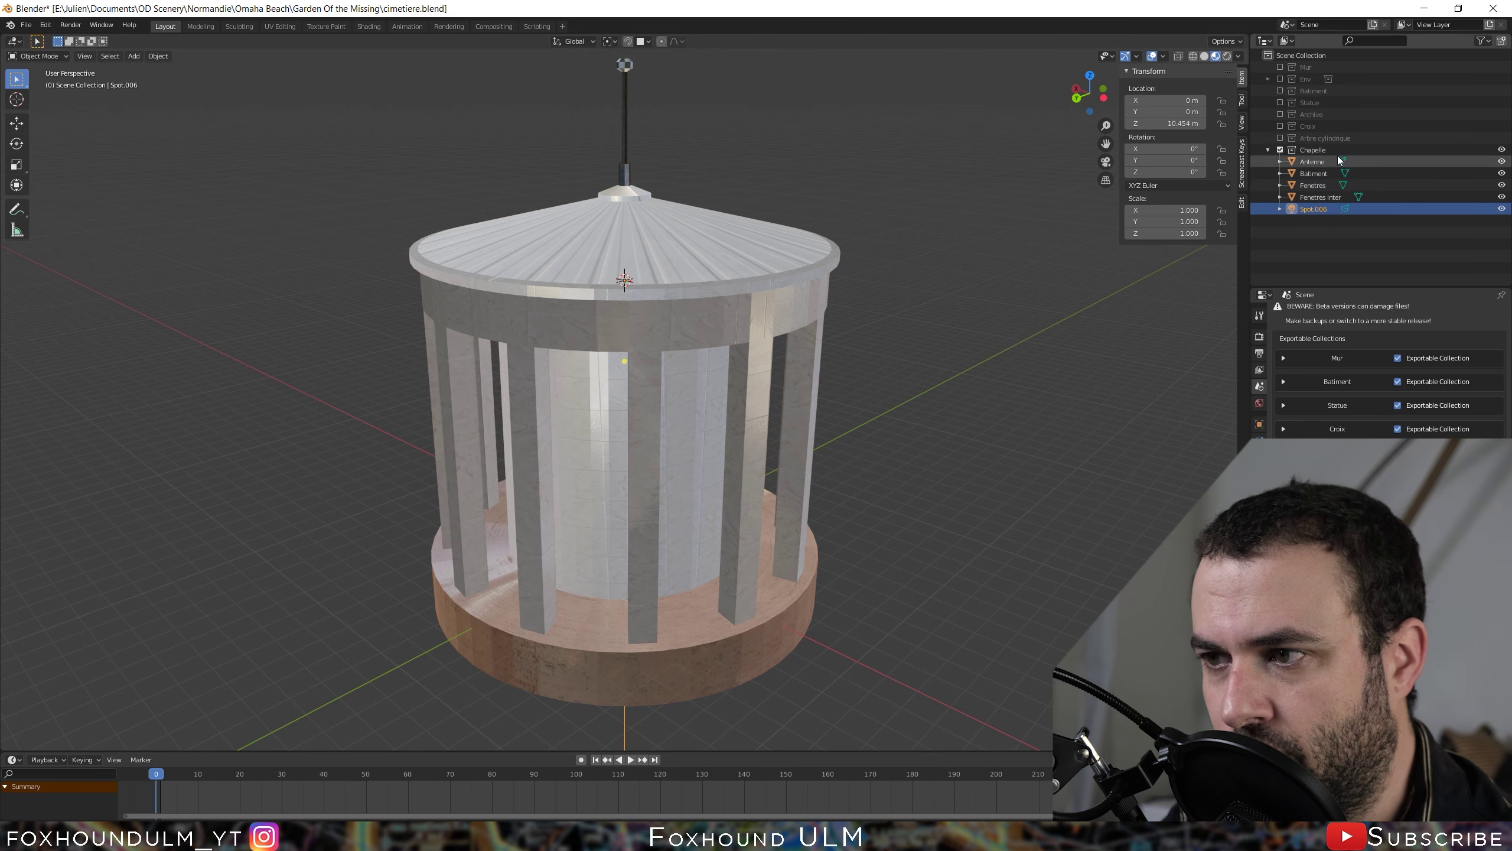
{"action": "mouse_move", "coordinate": [674, 339]}
{"action": "middle_mouse_down"}
{"action": "mouse_move", "coordinate": [742, 300]}
{"action": "mouse_move", "coordinate": [673, 332]}
{"action": "mouse_move", "coordinate": [704, 341]}
{"action": "middle_mouse_up"}
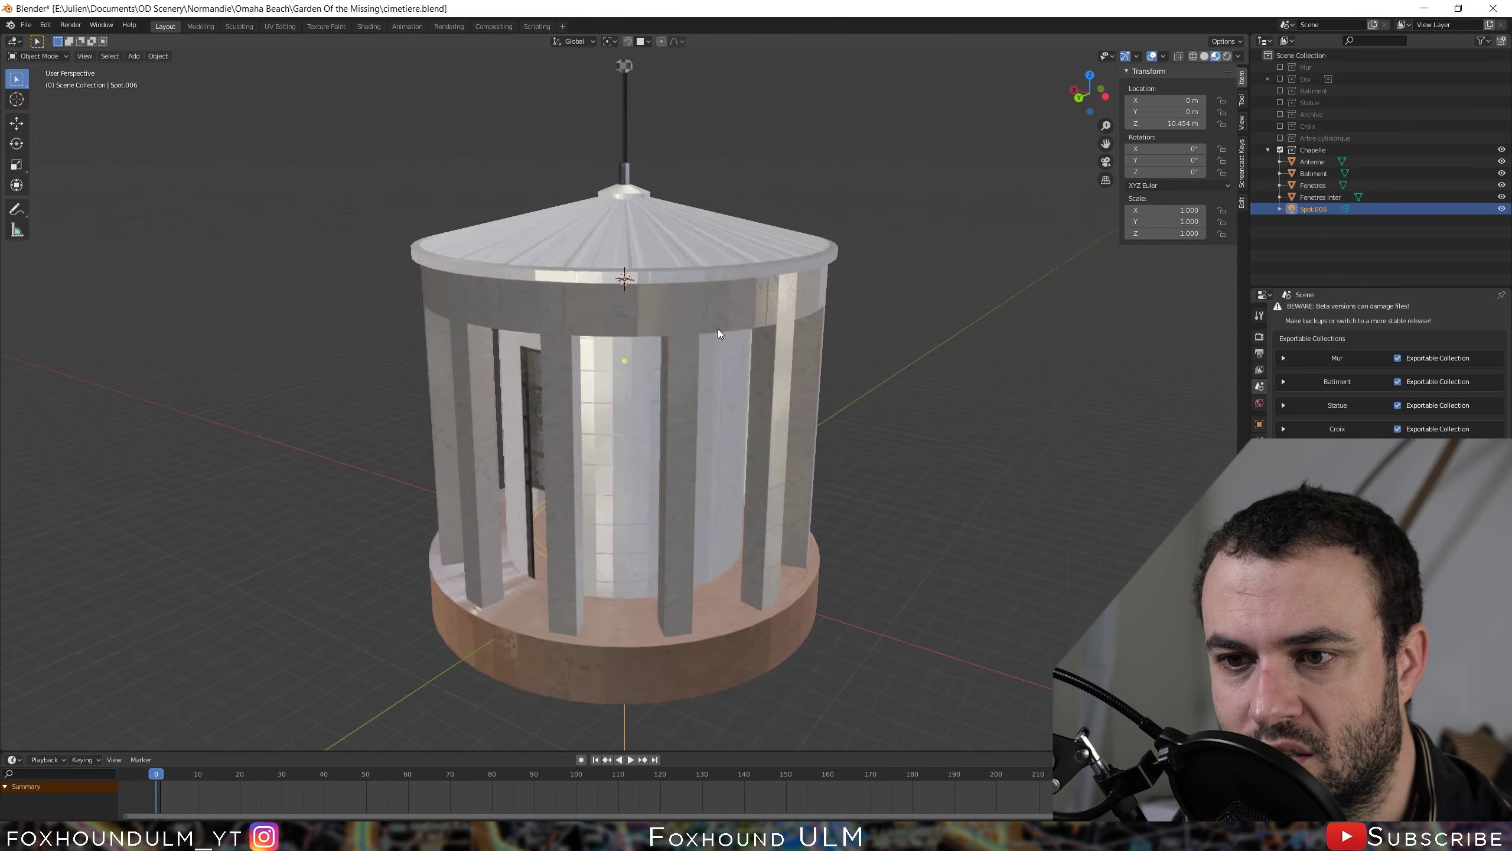
- Move Spot.006 to Y 5.3322 m and lower it to Z 9.8373 m
{"action": "key", "text": "g"}
{"action": "key", "text": "y"}
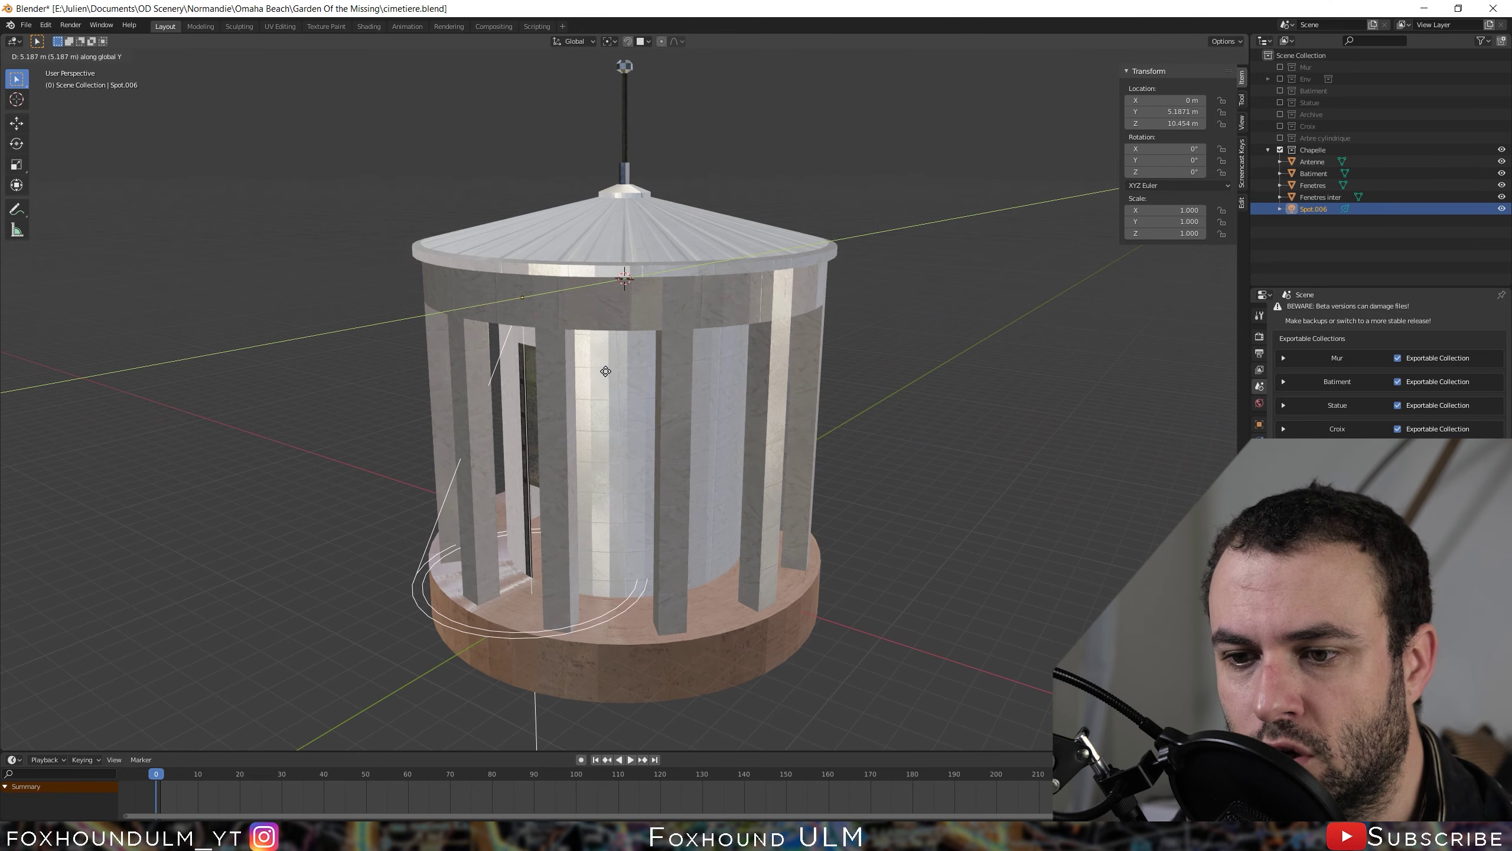
{"action": "left_click", "coordinate": [596, 360]}
{"action": "middle_click_drag", "start_coordinate": [561, 330], "coordinate": [561, 241]}
{"action": "key", "text": "g"}
{"action": "key", "text": "z"}
{"action": "left_click", "coordinate": [563, 246]}
- Check the light from below, cancel a trial rotation, and show its light properties
{"action": "mouse_move", "coordinate": [563, 246]}
{"action": "middle_mouse_down"}
{"action": "mouse_move", "coordinate": [740, 276]}
{"action": "mouse_move", "coordinate": [718, 333]}
{"action": "mouse_move", "coordinate": [756, 343]}
{"action": "mouse_move", "coordinate": [765, 363]}
{"action": "middle_mouse_up"}
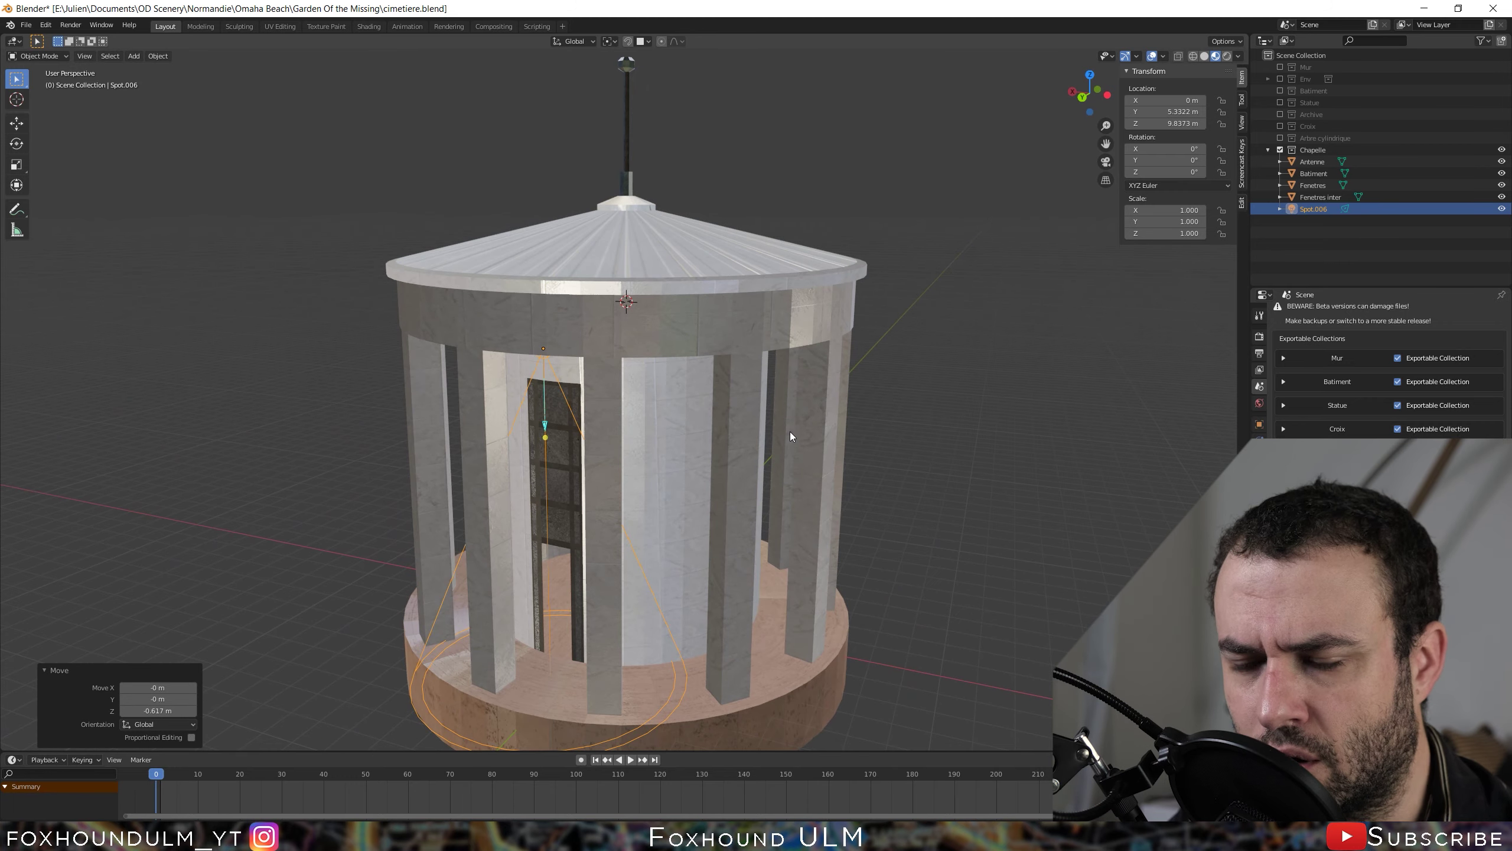
{"action": "mouse_move", "coordinate": [779, 425]}
{"action": "middle_mouse_down"}
{"action": "mouse_move", "coordinate": [765, 396]}
{"action": "mouse_move", "coordinate": [803, 350]}
{"action": "mouse_move", "coordinate": [825, 402]}
{"action": "mouse_move", "coordinate": [692, 427]}
{"action": "mouse_move", "coordinate": [778, 412]}
{"action": "middle_mouse_up"}
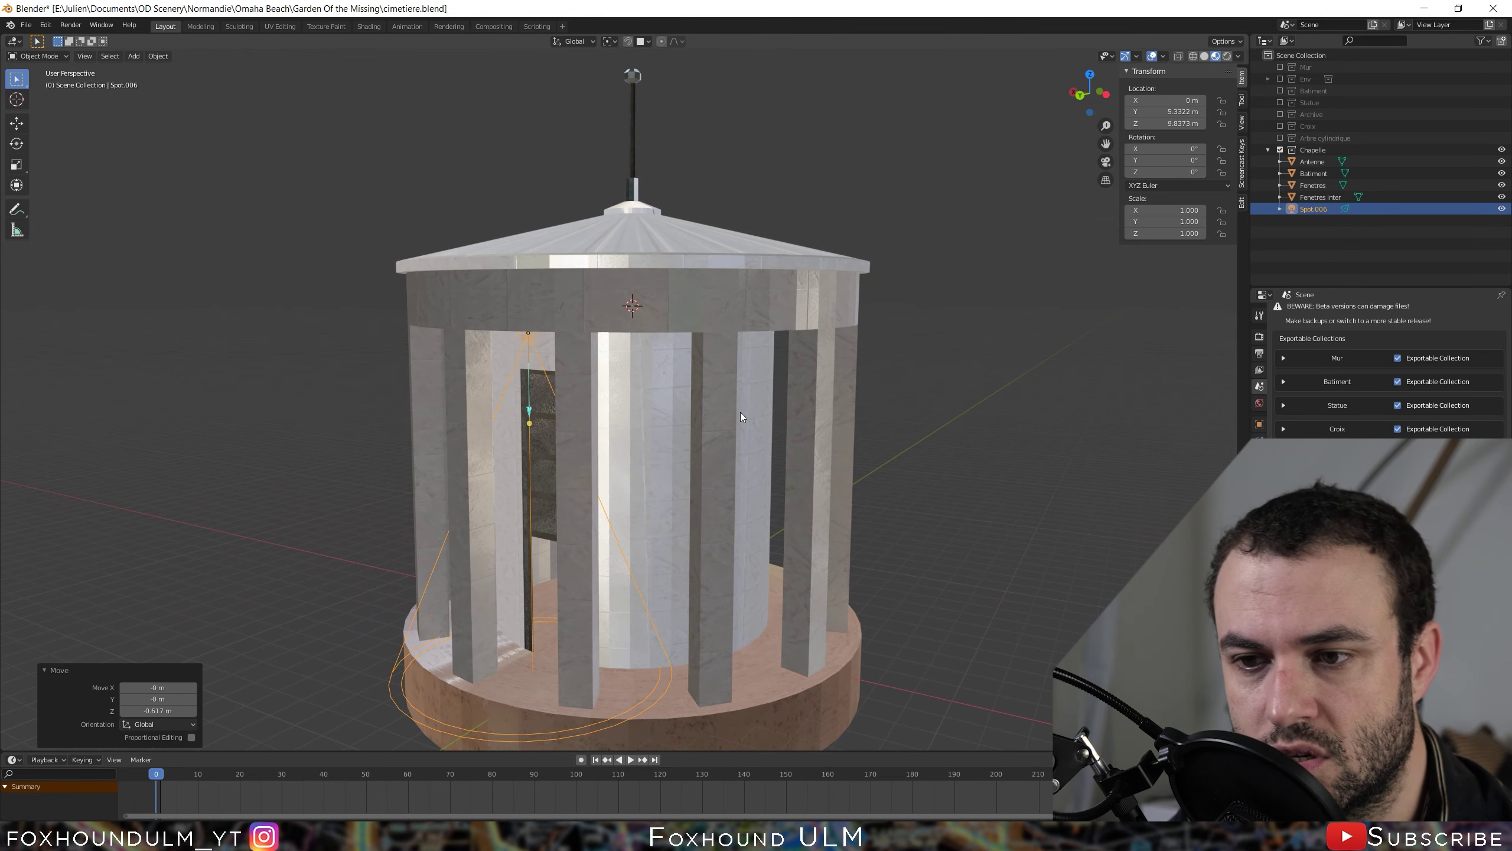
{"action": "key", "text": "r"}
{"action": "key", "text": "r"}
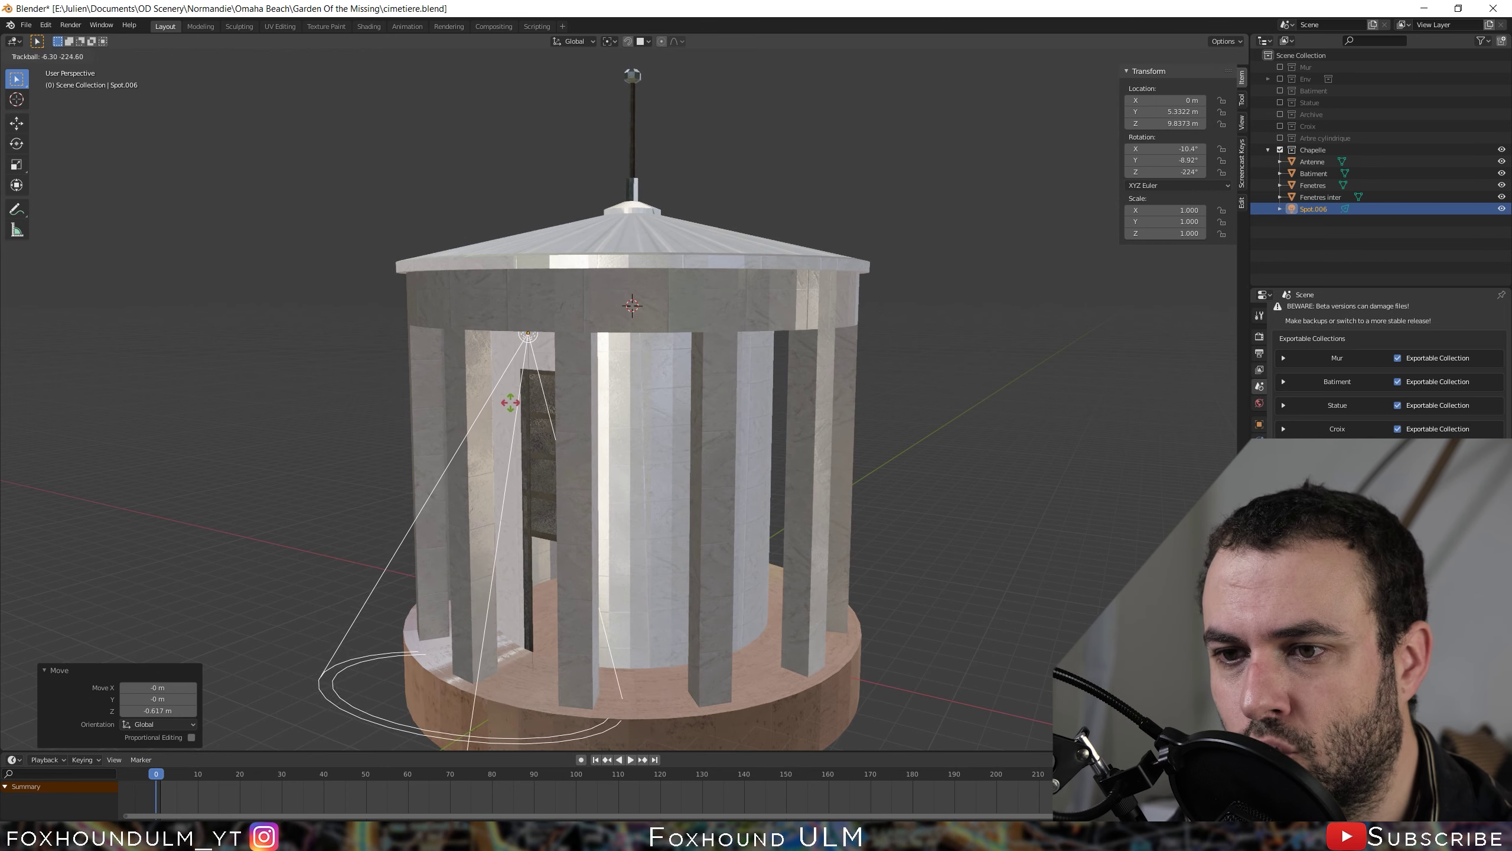
{"action": "right_click", "coordinate": [499, 438]}
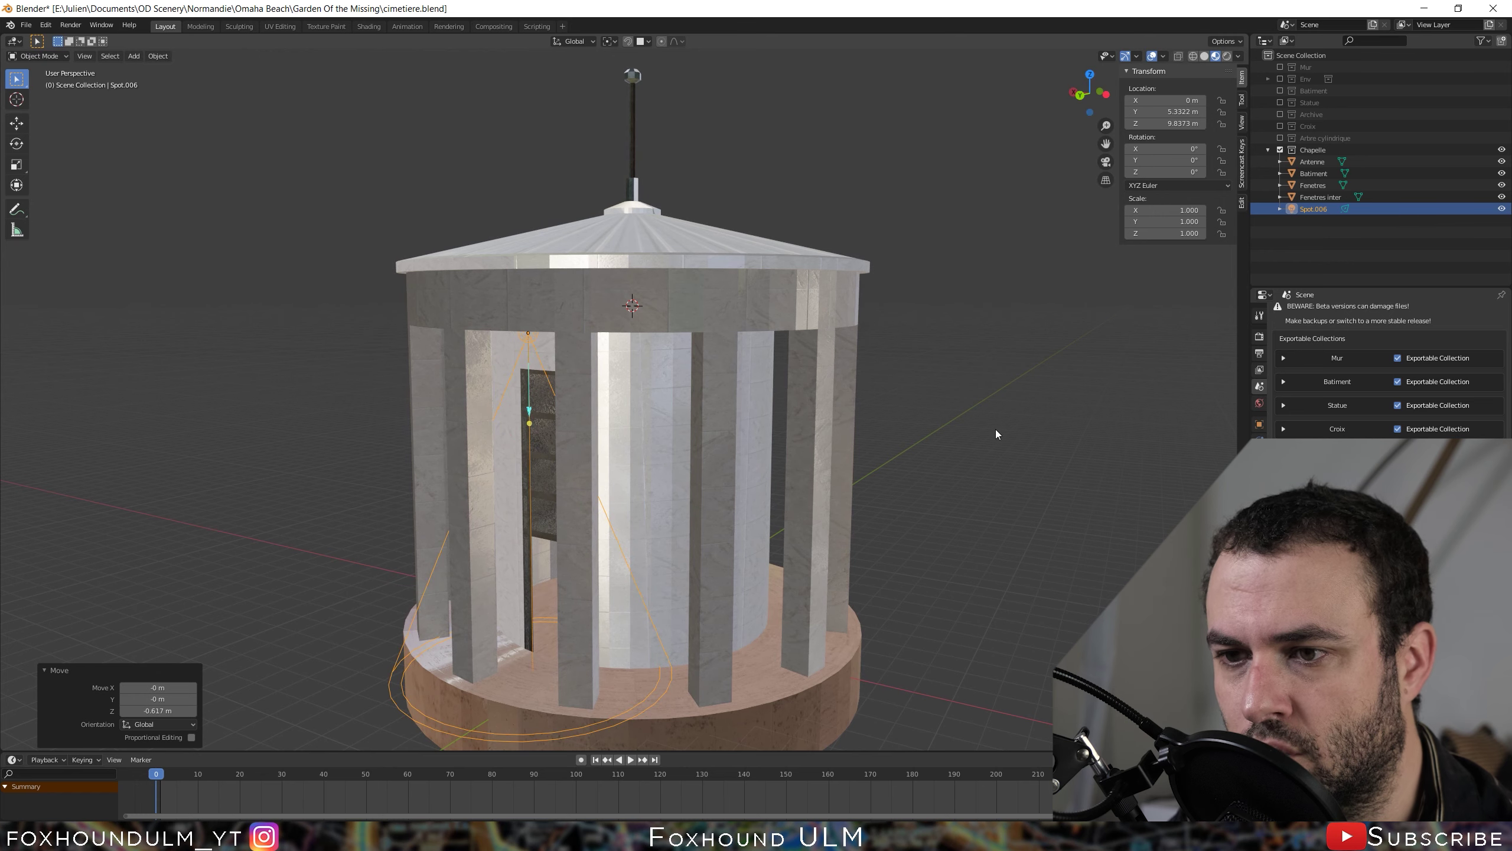
{"action": "left_click", "coordinate": [980, 413]}
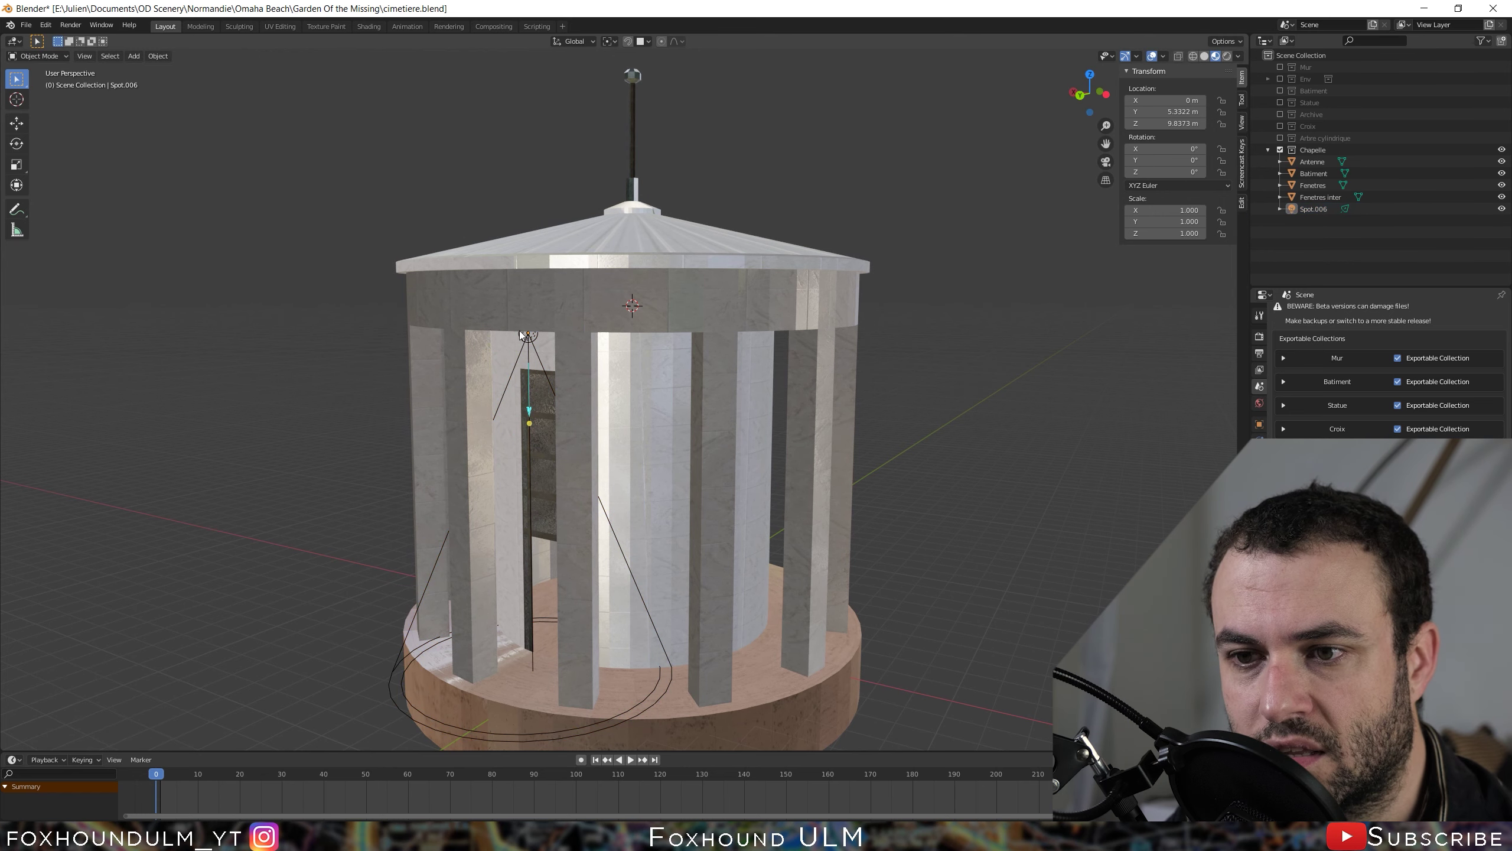
{"action": "left_click", "coordinate": [527, 331]}
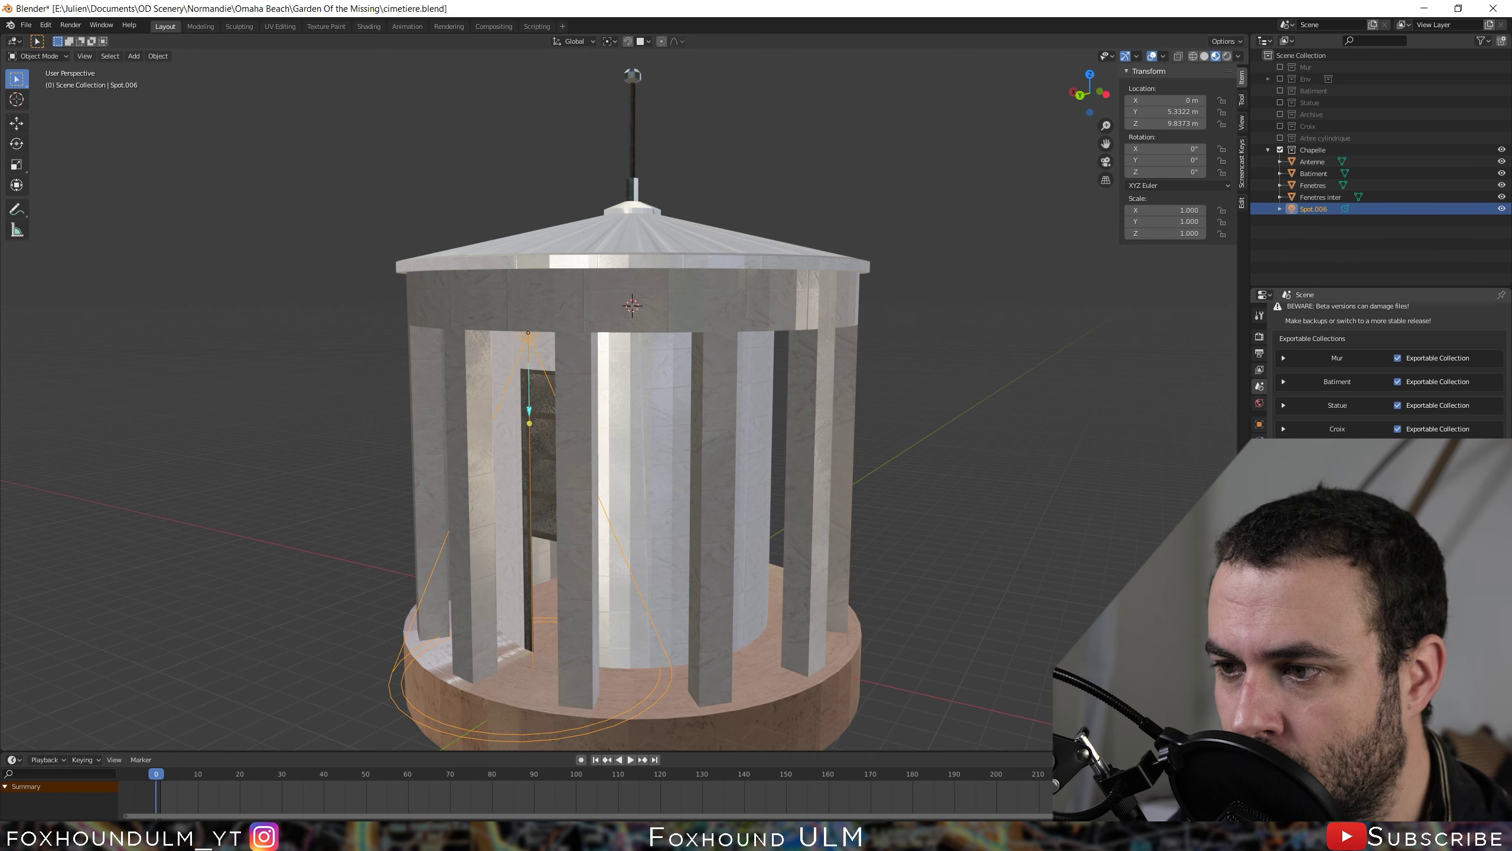
{"action": "left_click", "coordinate": [1260, 476]}
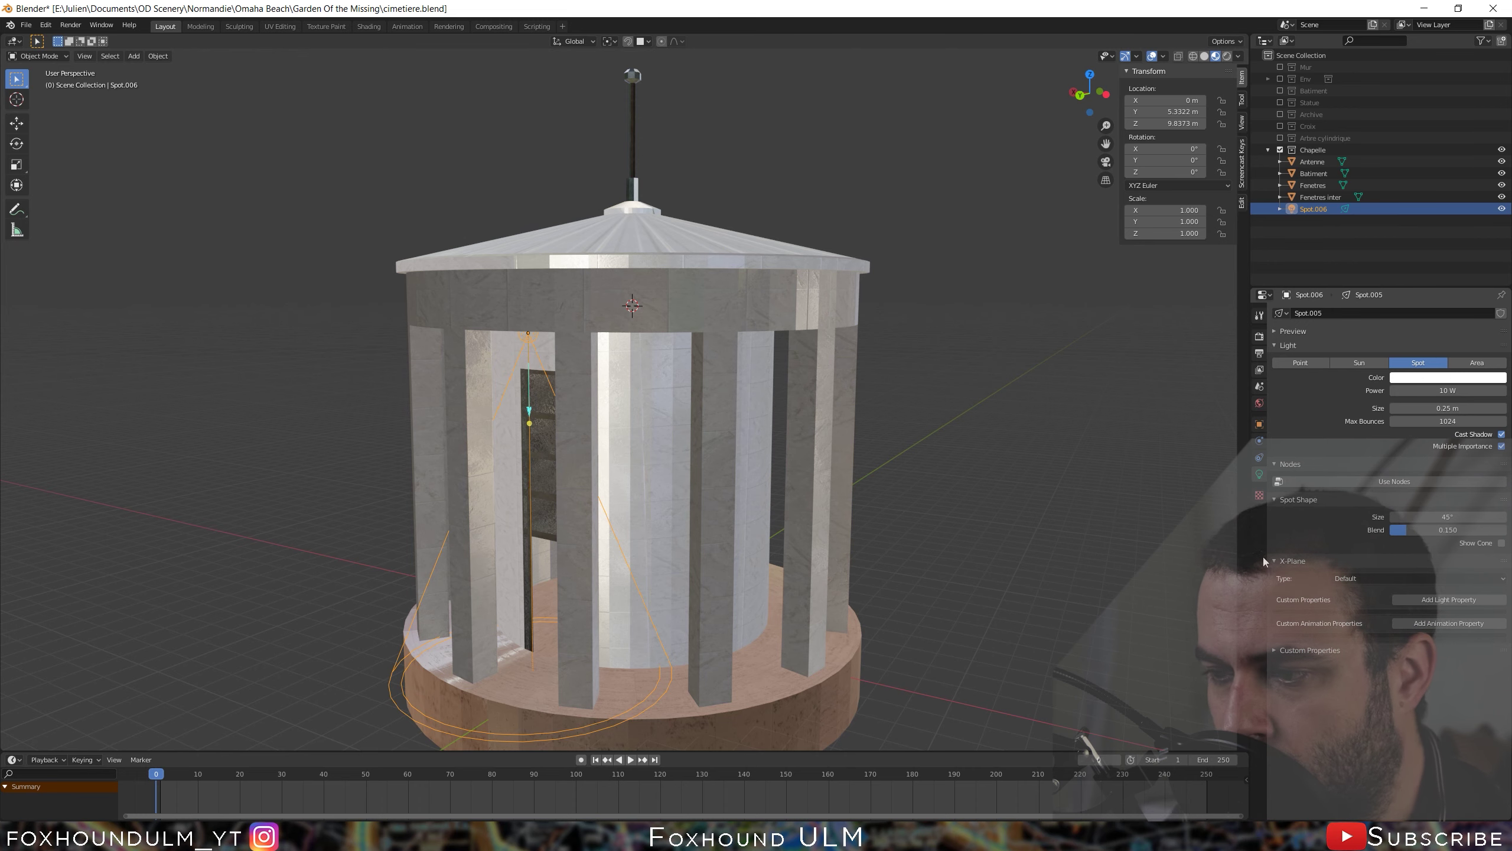
- Set Spot.006's X-Plane light type to Named and consult lights.txt for its name
{"action": "left_click", "coordinate": [1389, 584]}
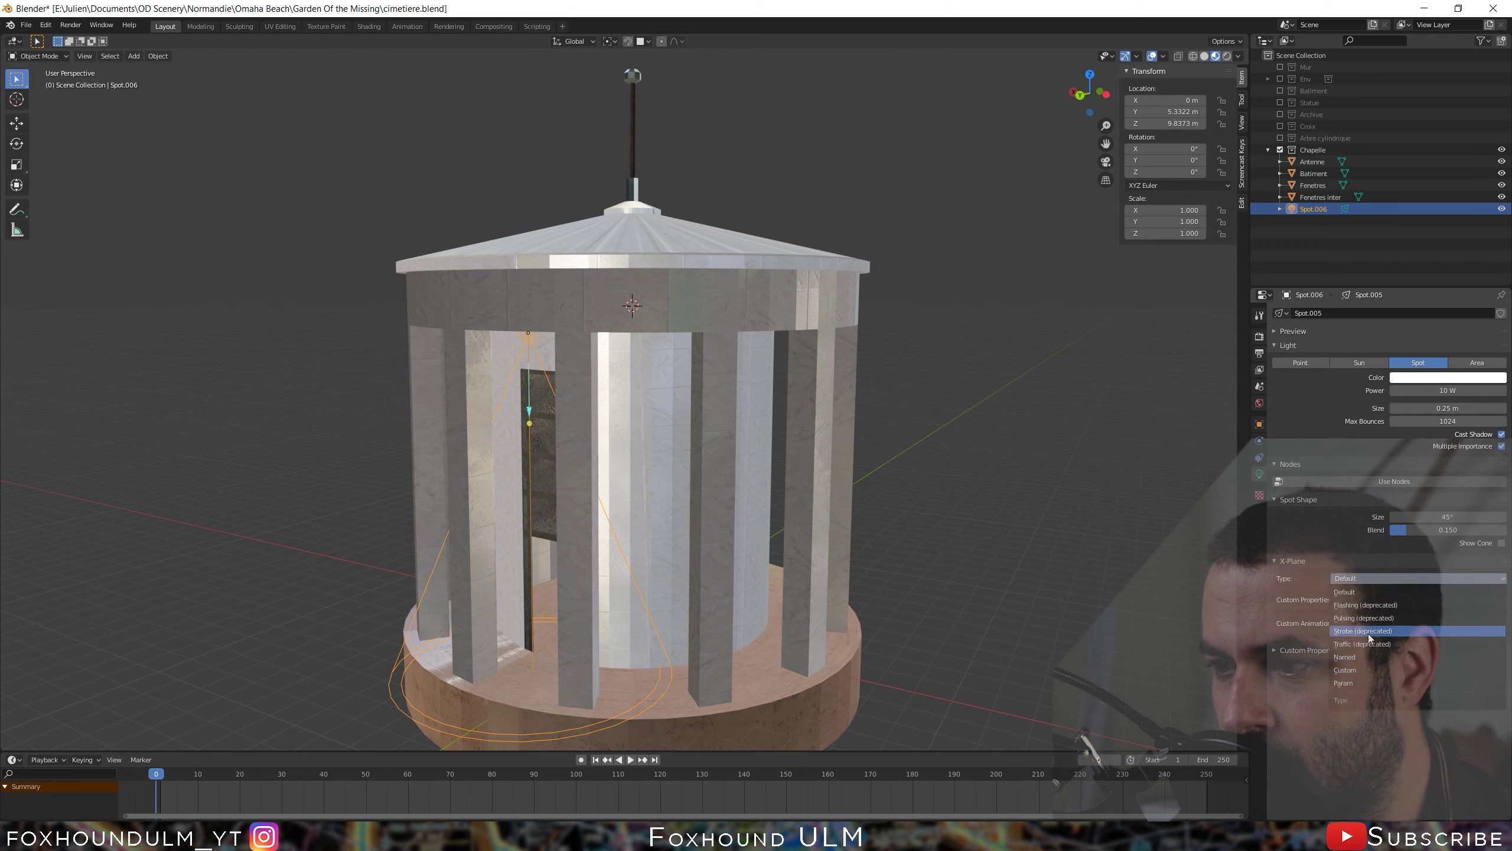
{"action": "left_click", "coordinate": [1346, 656]}
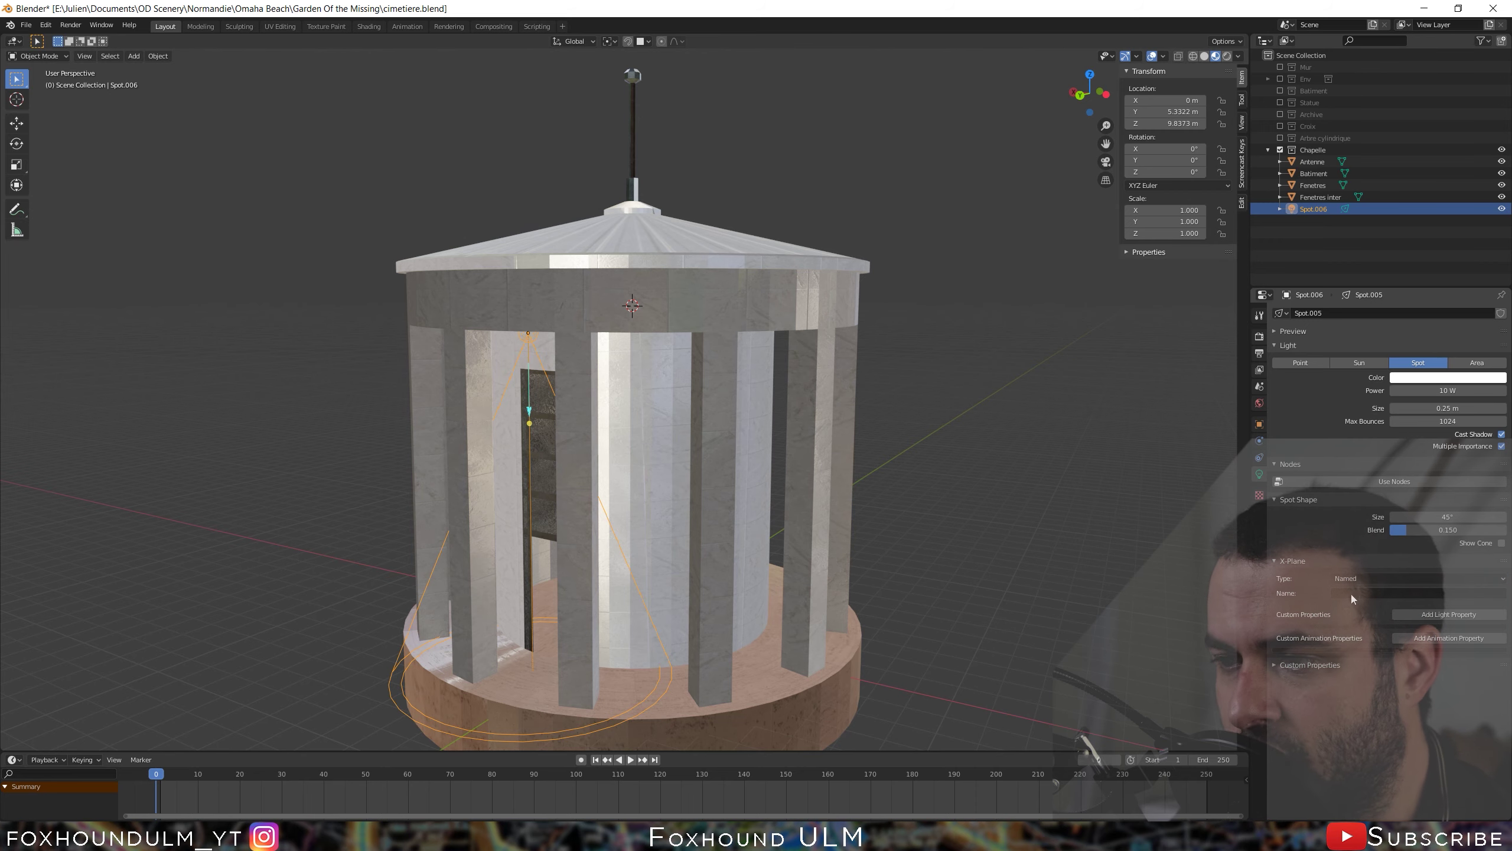
{"action": "left_click", "coordinate": [1348, 594]}
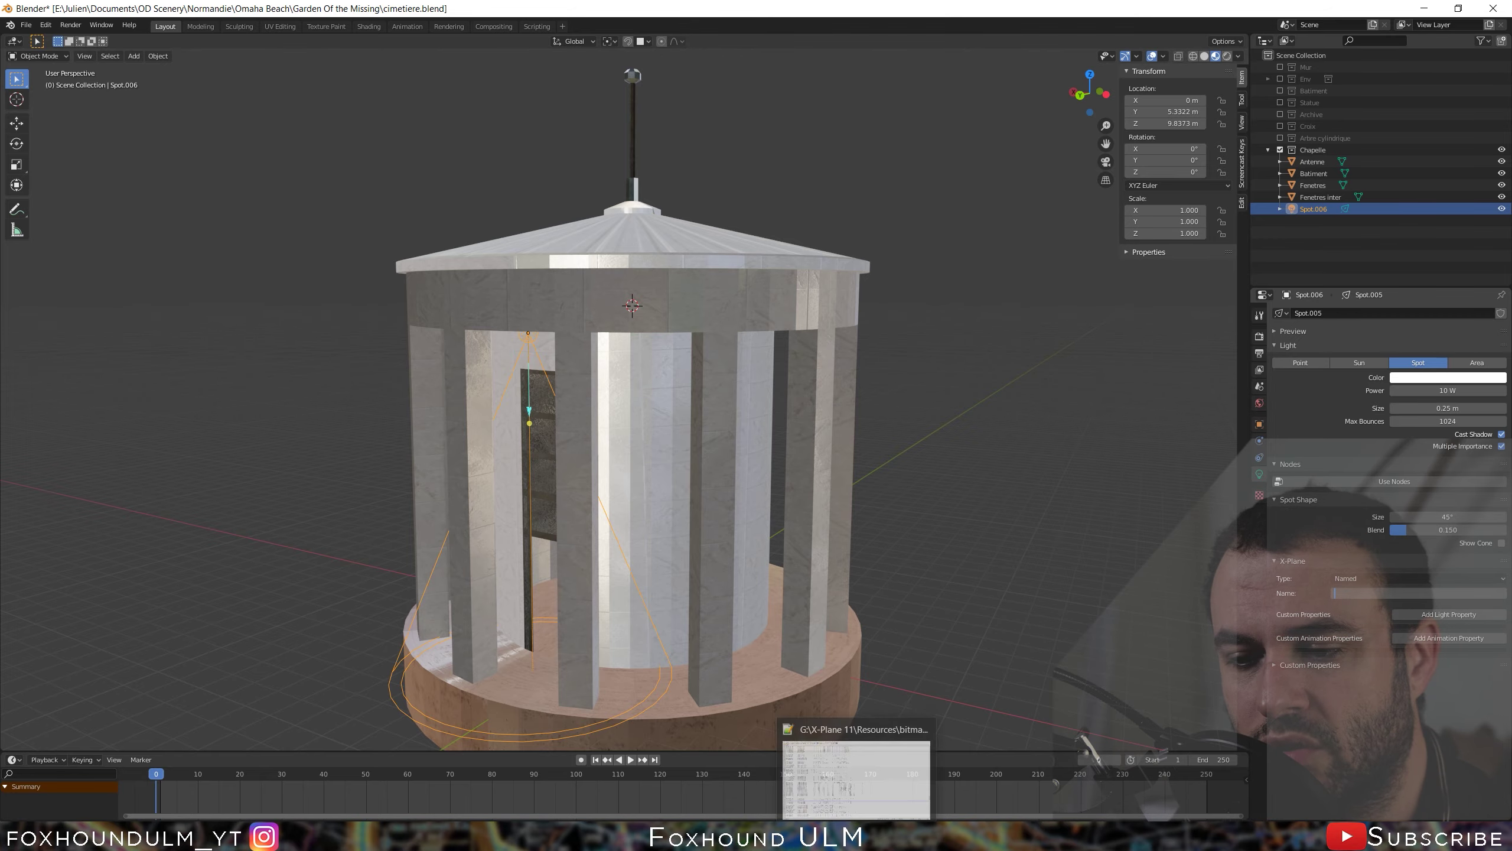
{"action": "left_click", "coordinate": [857, 765]}
{"action": "scroll", "coordinate": [834, 493], "scroll_direction": "up", "scroll_amount": 10}
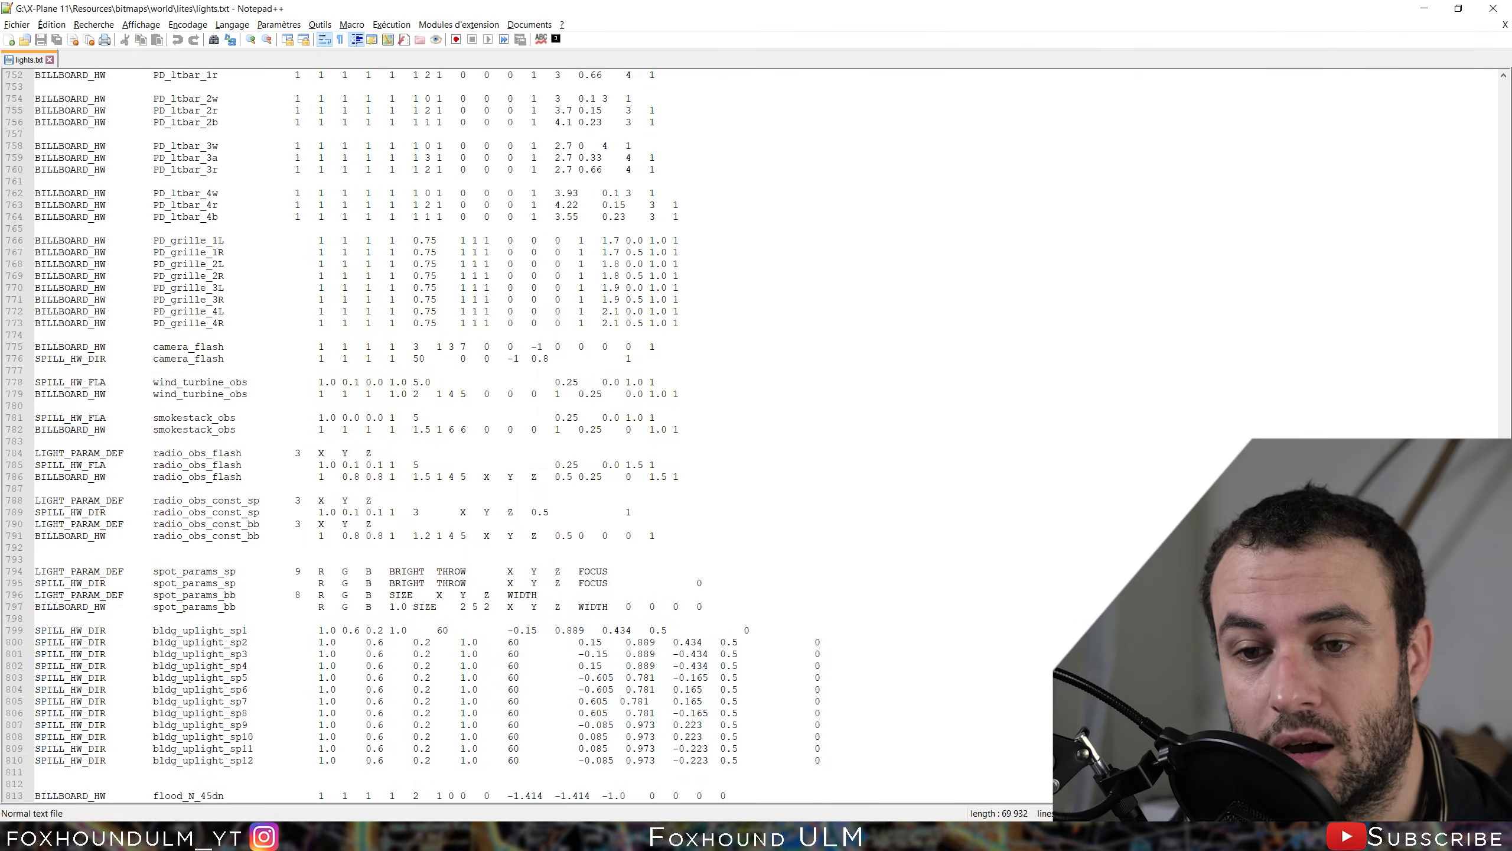
{"action": "scroll", "coordinate": [834, 493], "scroll_direction": "up", "scroll_amount": 15}
{"action": "scroll", "coordinate": [834, 493], "scroll_direction": "up", "scroll_amount": 3}
{"action": "scroll", "coordinate": [834, 493], "scroll_direction": "up", "scroll_amount": 14}
{"action": "scroll", "coordinate": [535, 434], "scroll_direction": "up", "scroll_amount": 12}
{"action": "scroll", "coordinate": [536, 435], "scroll_direction": "up", "scroll_amount": 16}
{"action": "scroll", "coordinate": [536, 435], "scroll_direction": "up", "scroll_amount": 18}
{"action": "scroll", "coordinate": [535, 435], "scroll_direction": "up", "scroll_amount": 16}
{"action": "scroll", "coordinate": [536, 435], "scroll_direction": "up", "scroll_amount": 20}
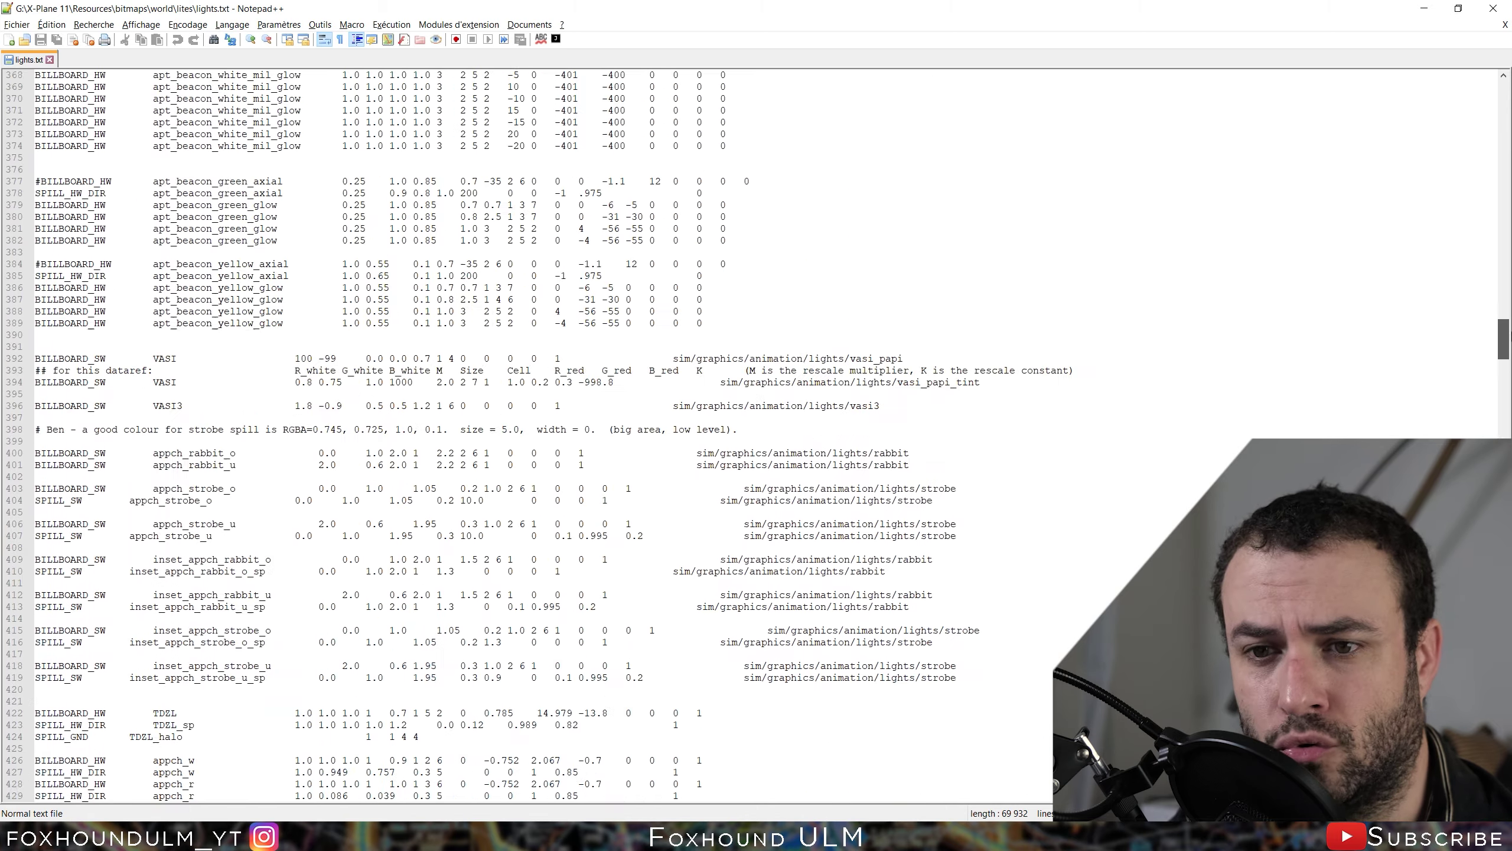
{"action": "scroll", "coordinate": [536, 434], "scroll_direction": "up", "scroll_amount": 20}
{"action": "scroll", "coordinate": [536, 435], "scroll_direction": "up", "scroll_amount": 20}
{"action": "scroll", "coordinate": [535, 435], "scroll_direction": "up", "scroll_amount": 20}
{"action": "scroll", "coordinate": [1317, 276], "scroll_direction": "up", "scroll_amount": 17}
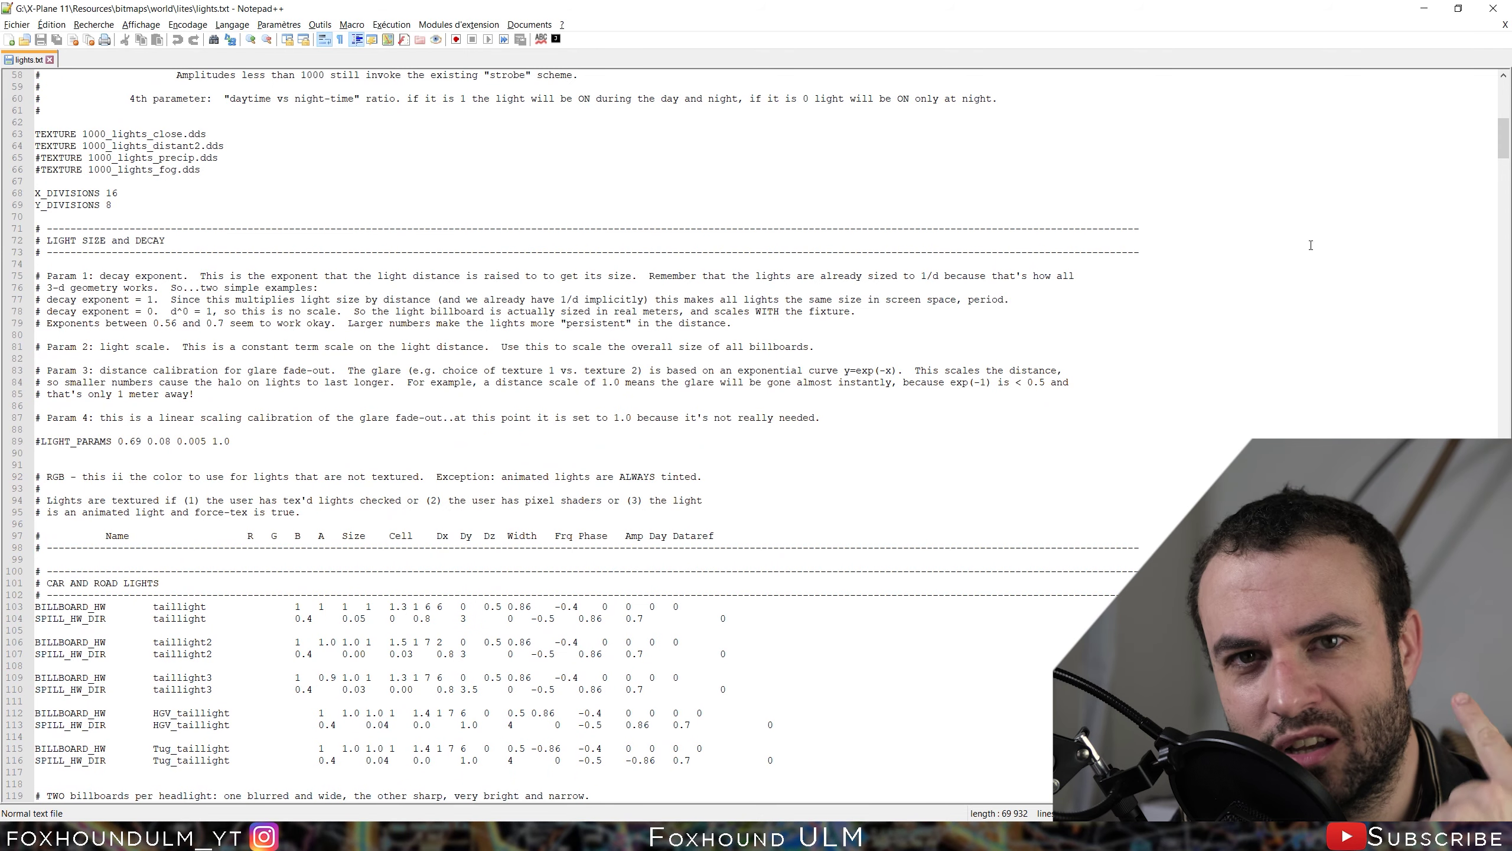
{"action": "left_click", "coordinate": [1434, 7]}
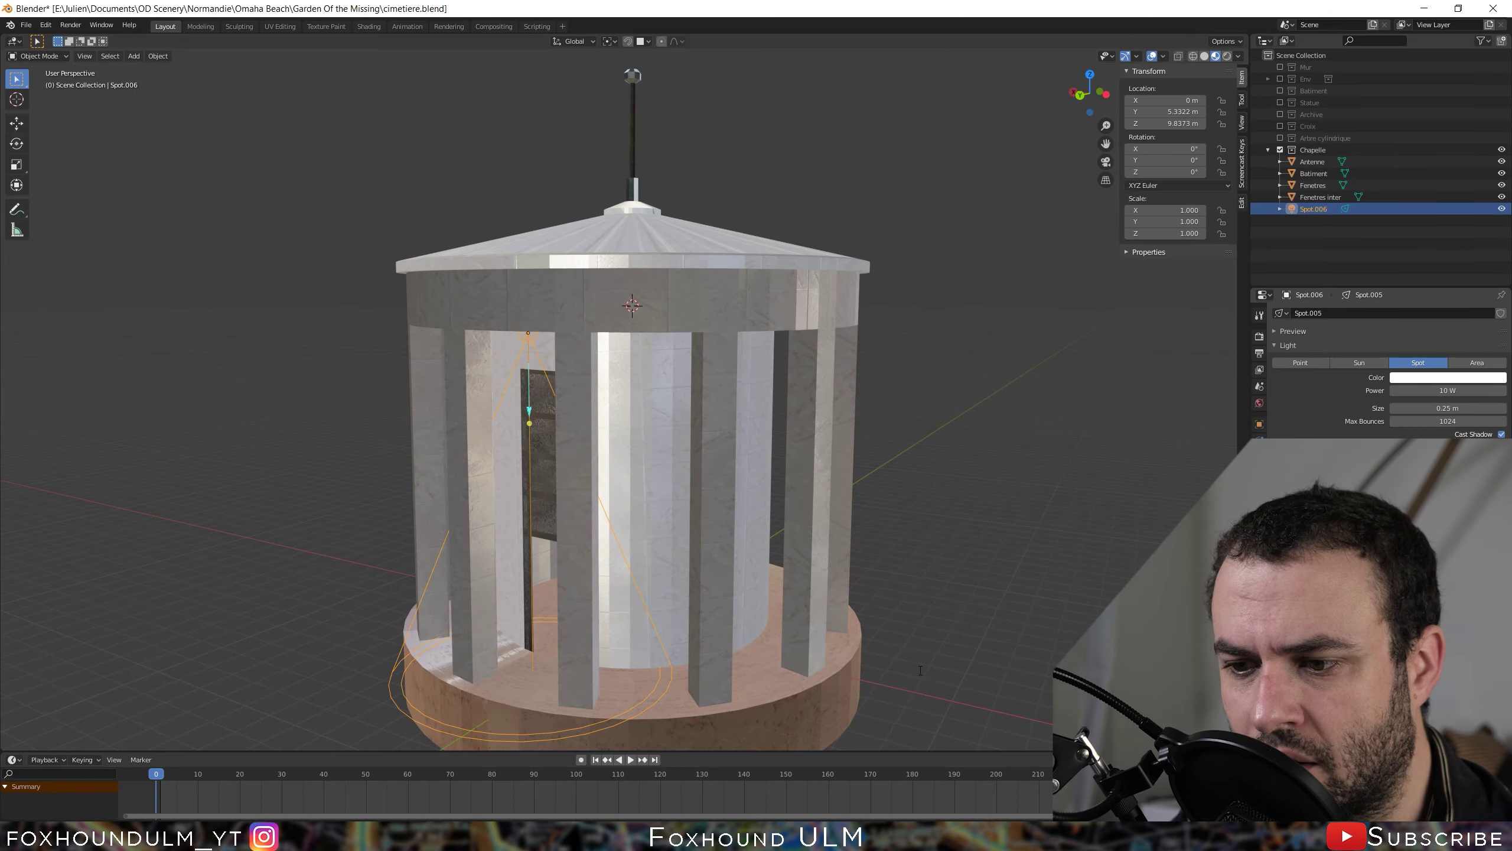
- Review the Named Lights for Scenery reference page in Chrome, then return to Blender
{"action": "key", "text": "alt+Tab"}
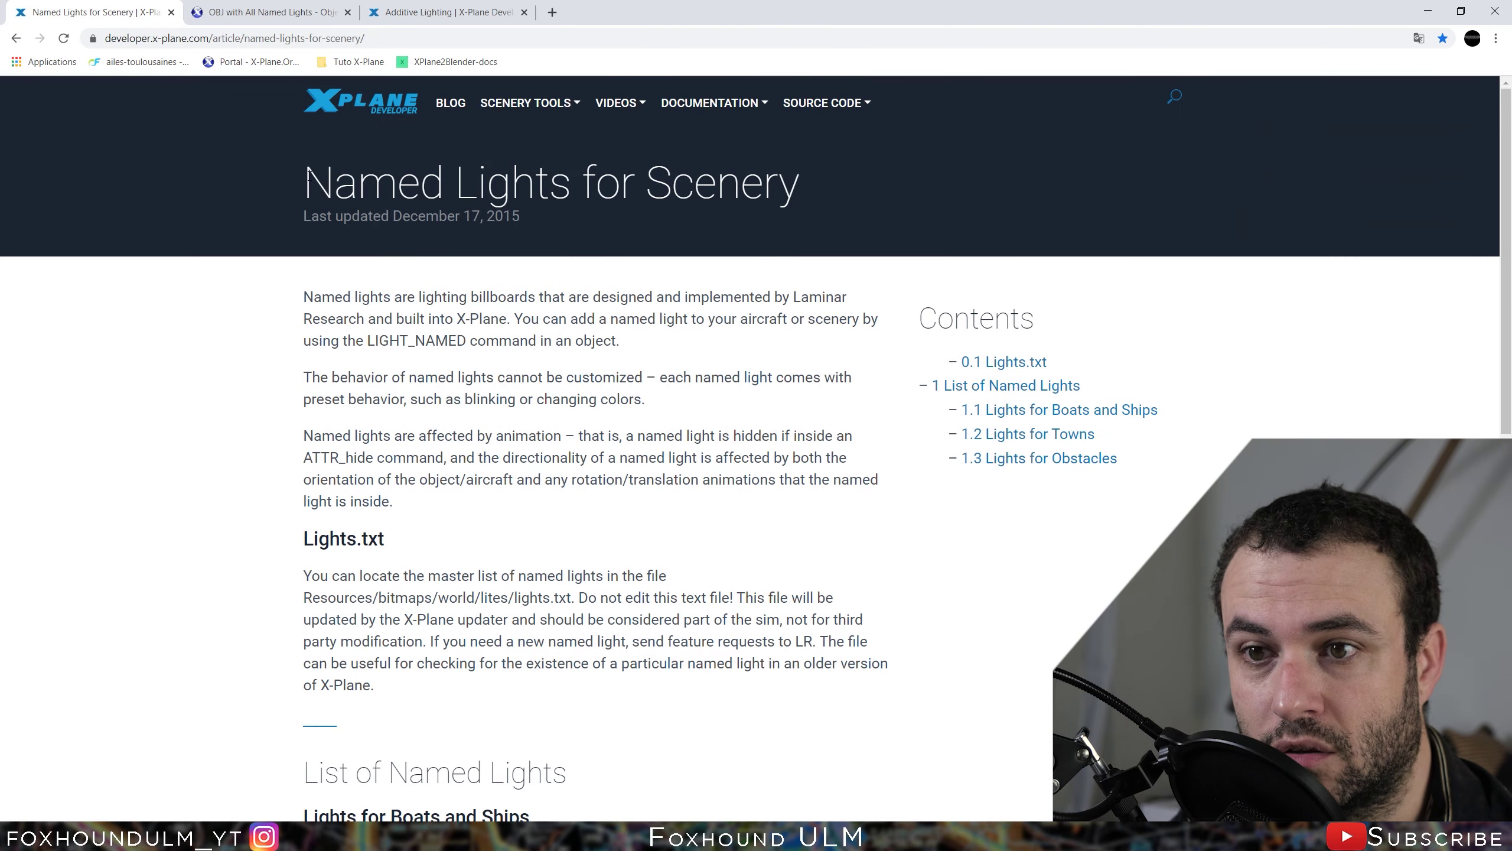
{"action": "left_click_drag", "start_coordinate": [307, 176], "coordinate": [840, 179]}
{"action": "left_click", "coordinate": [835, 203]}
{"action": "scroll", "coordinate": [398, 348], "scroll_direction": "down", "scroll_amount": 5}
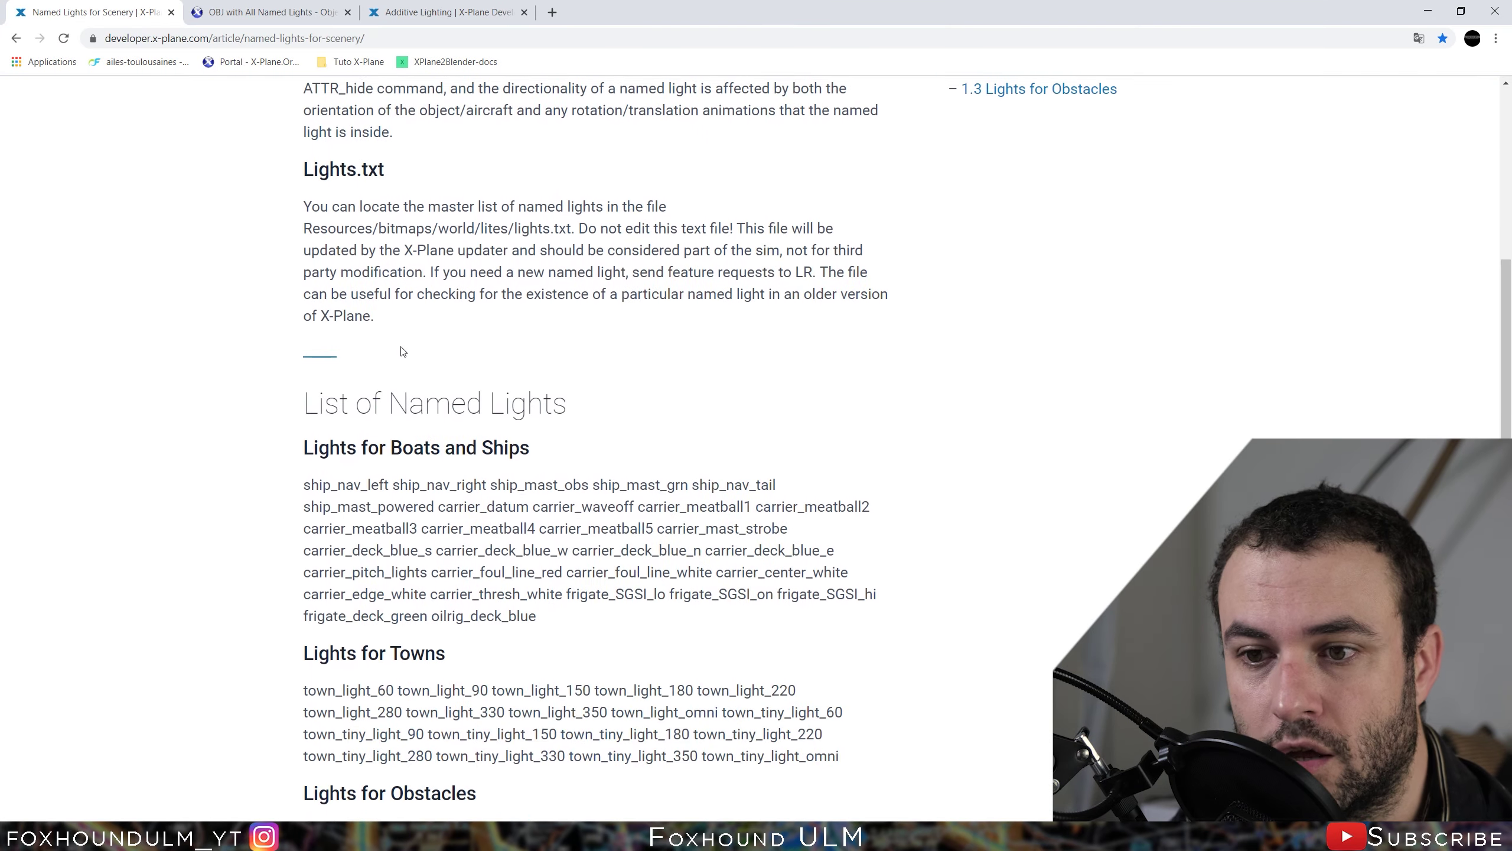
{"action": "scroll", "coordinate": [287, 205], "scroll_direction": "down", "scroll_amount": 4}
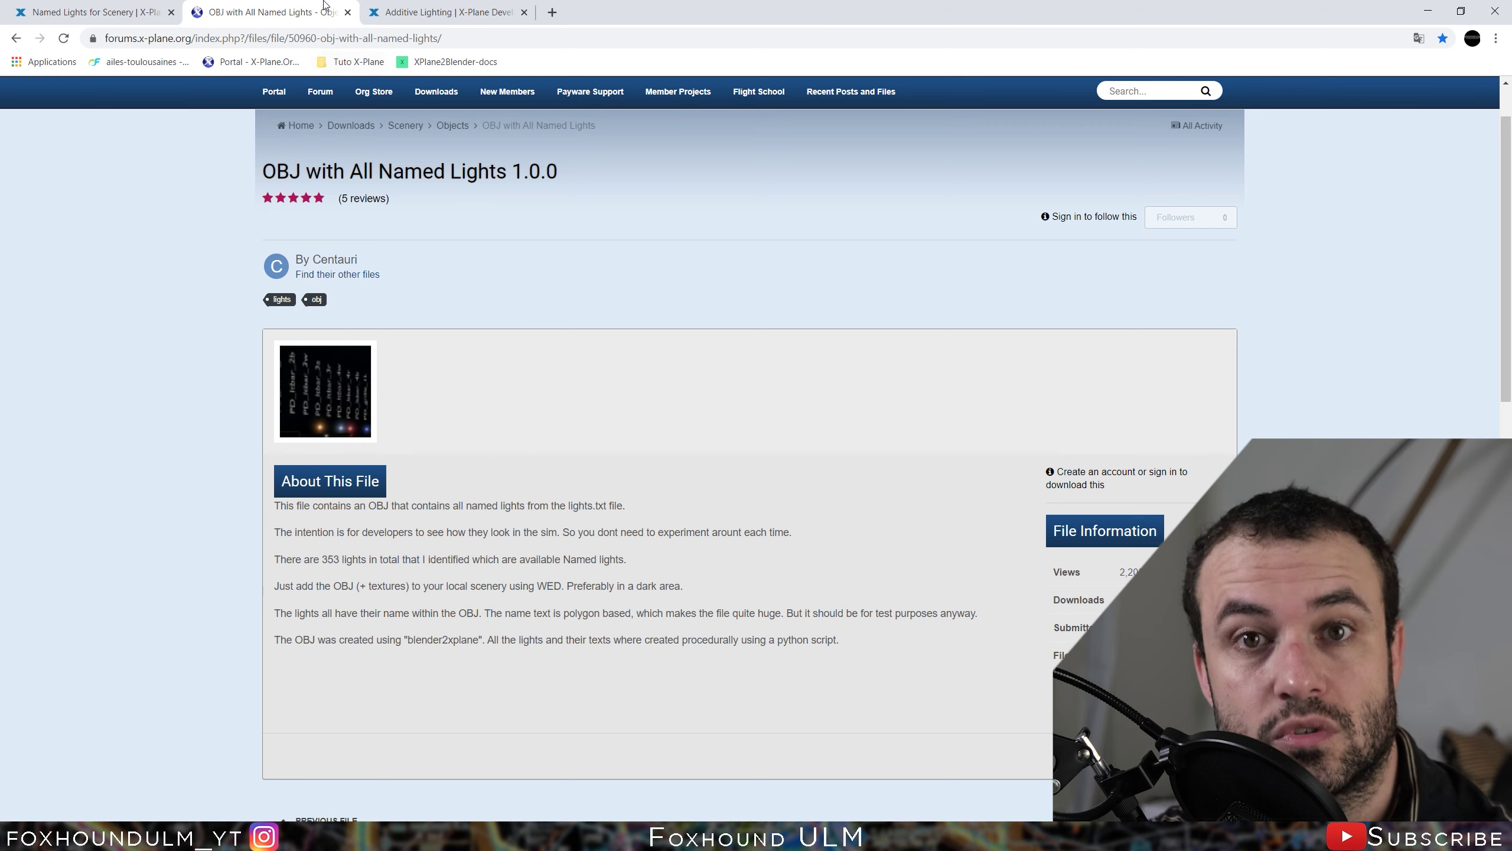
{"action": "left_click", "coordinate": [1424, 21]}
{"action": "type", "text": "bldg_sp2_splig"}
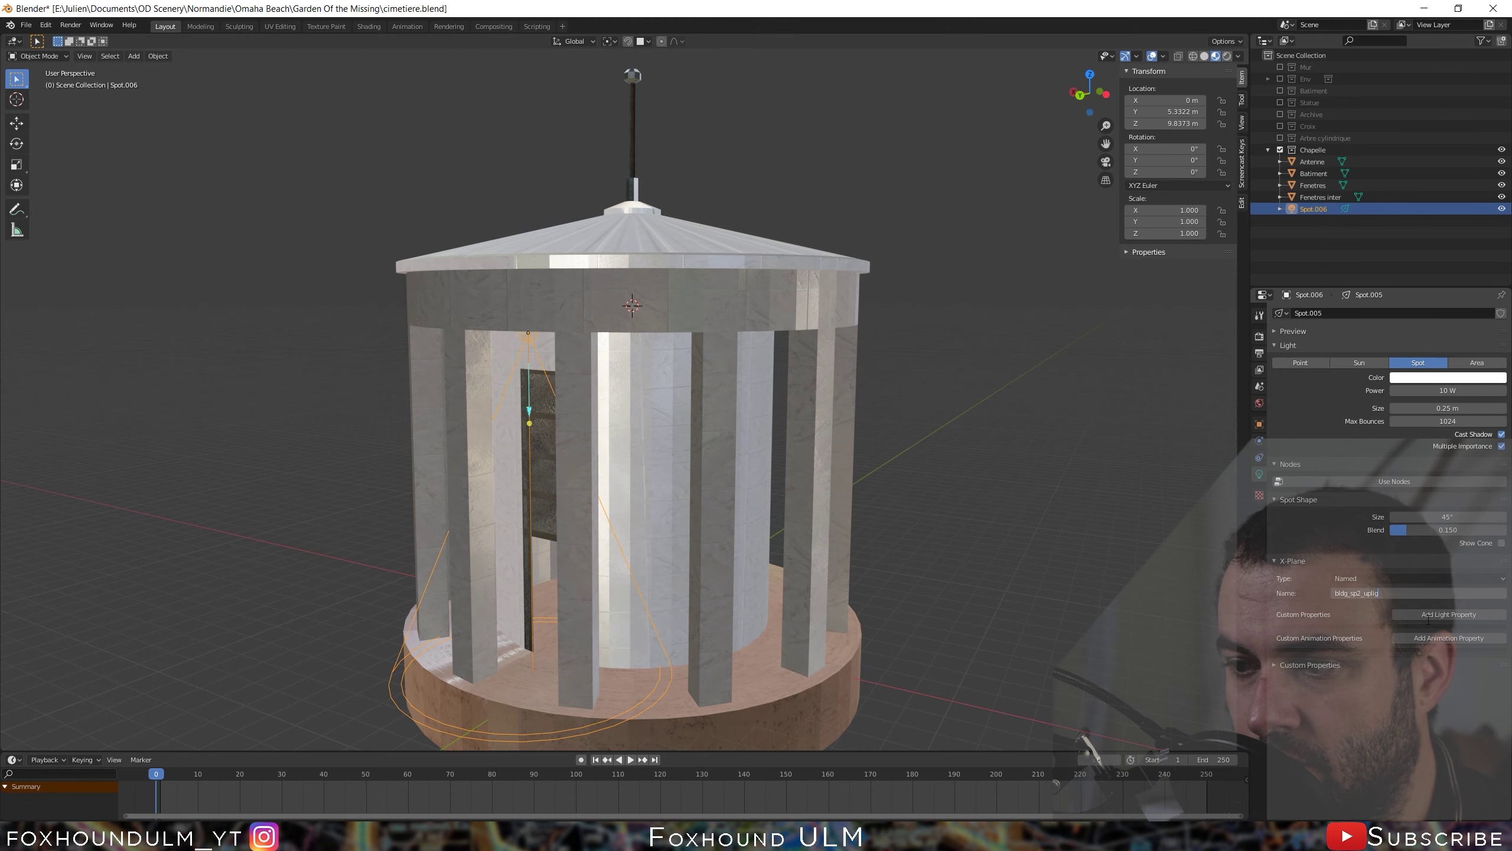
- Name the X-Plane light bldg_sp2_uplight and display the scene's X-Plane exportable collections
{"action": "type", "text": "ht"}
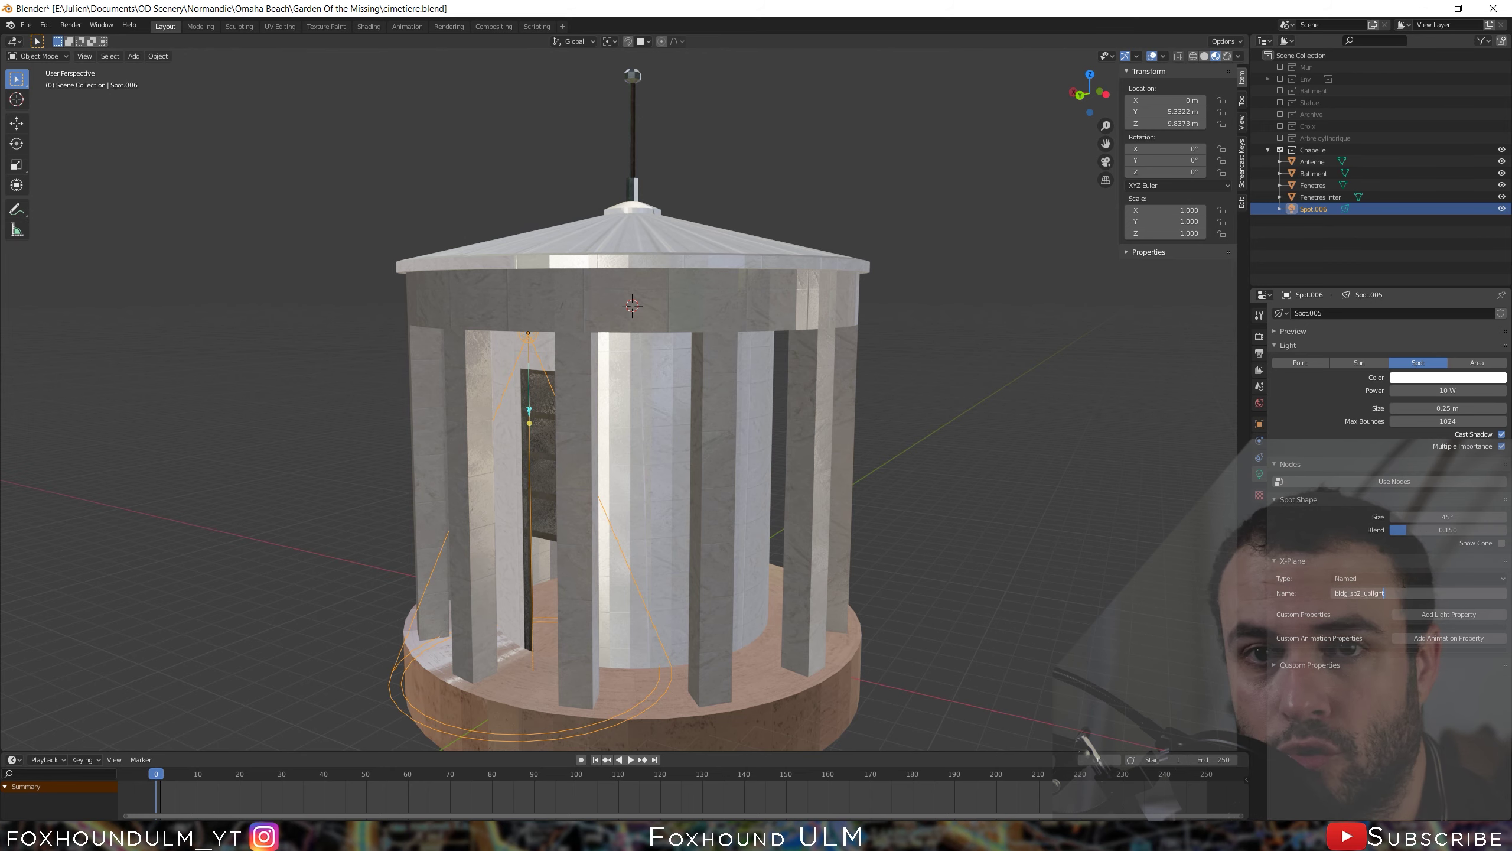
{"action": "key", "text": "Return"}
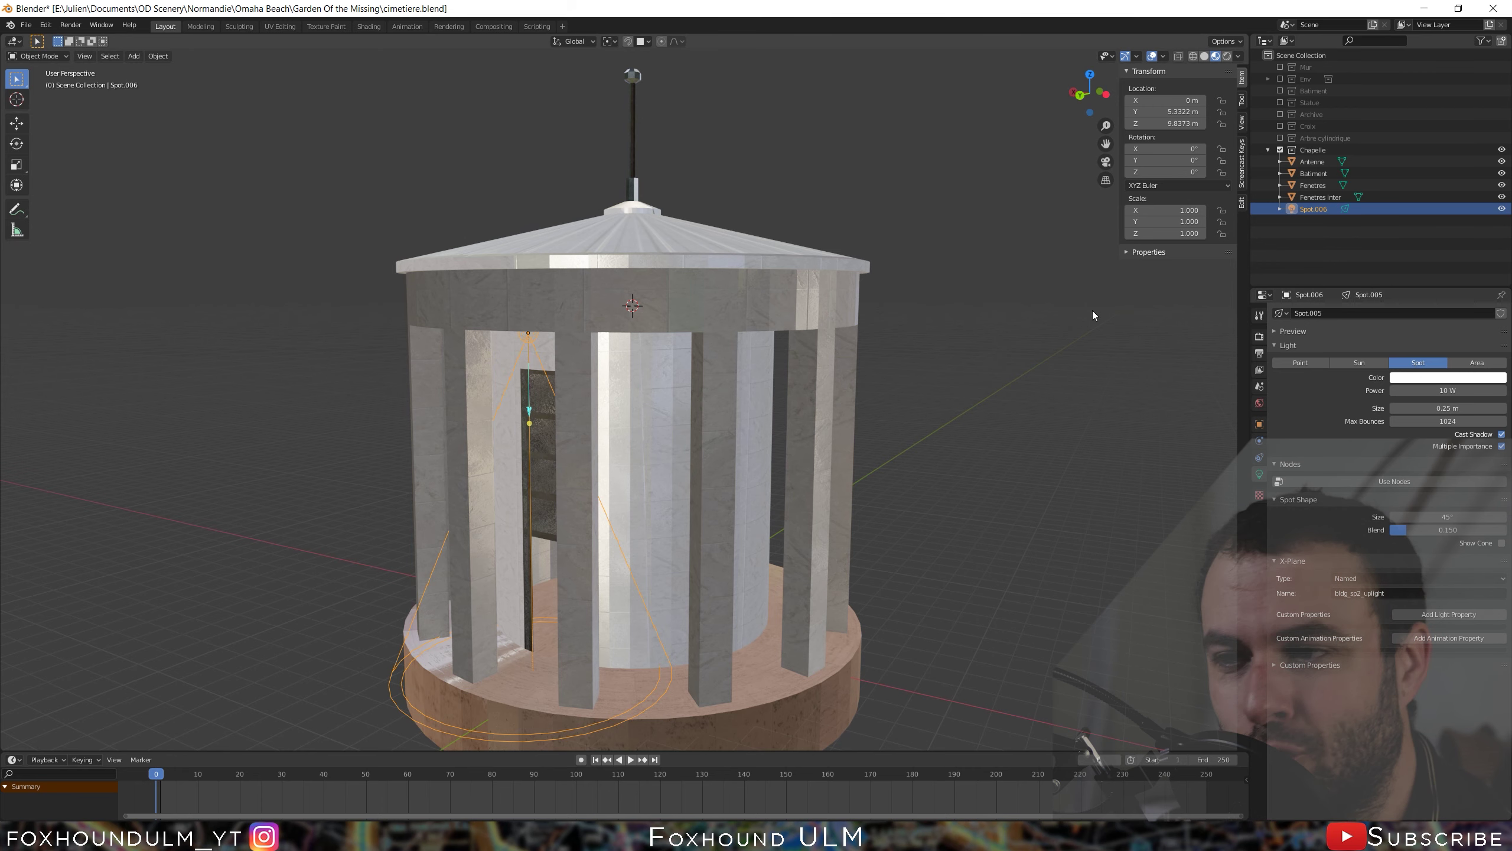
{"action": "left_click", "coordinate": [1260, 390]}
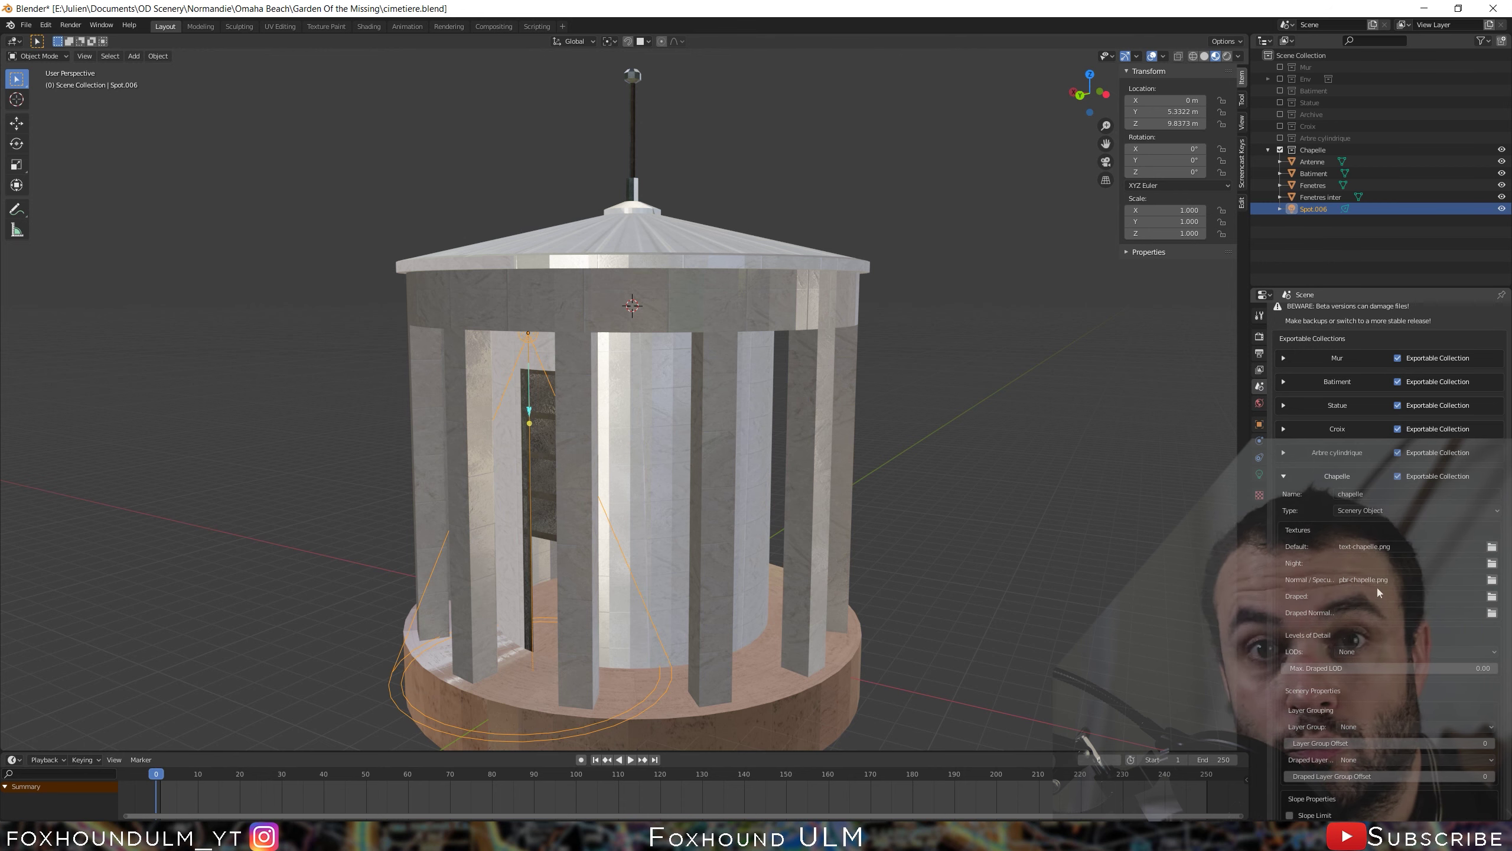
- Start editing the Chapelle collection's Night texture field
{"action": "left_click", "coordinate": [1363, 563]}
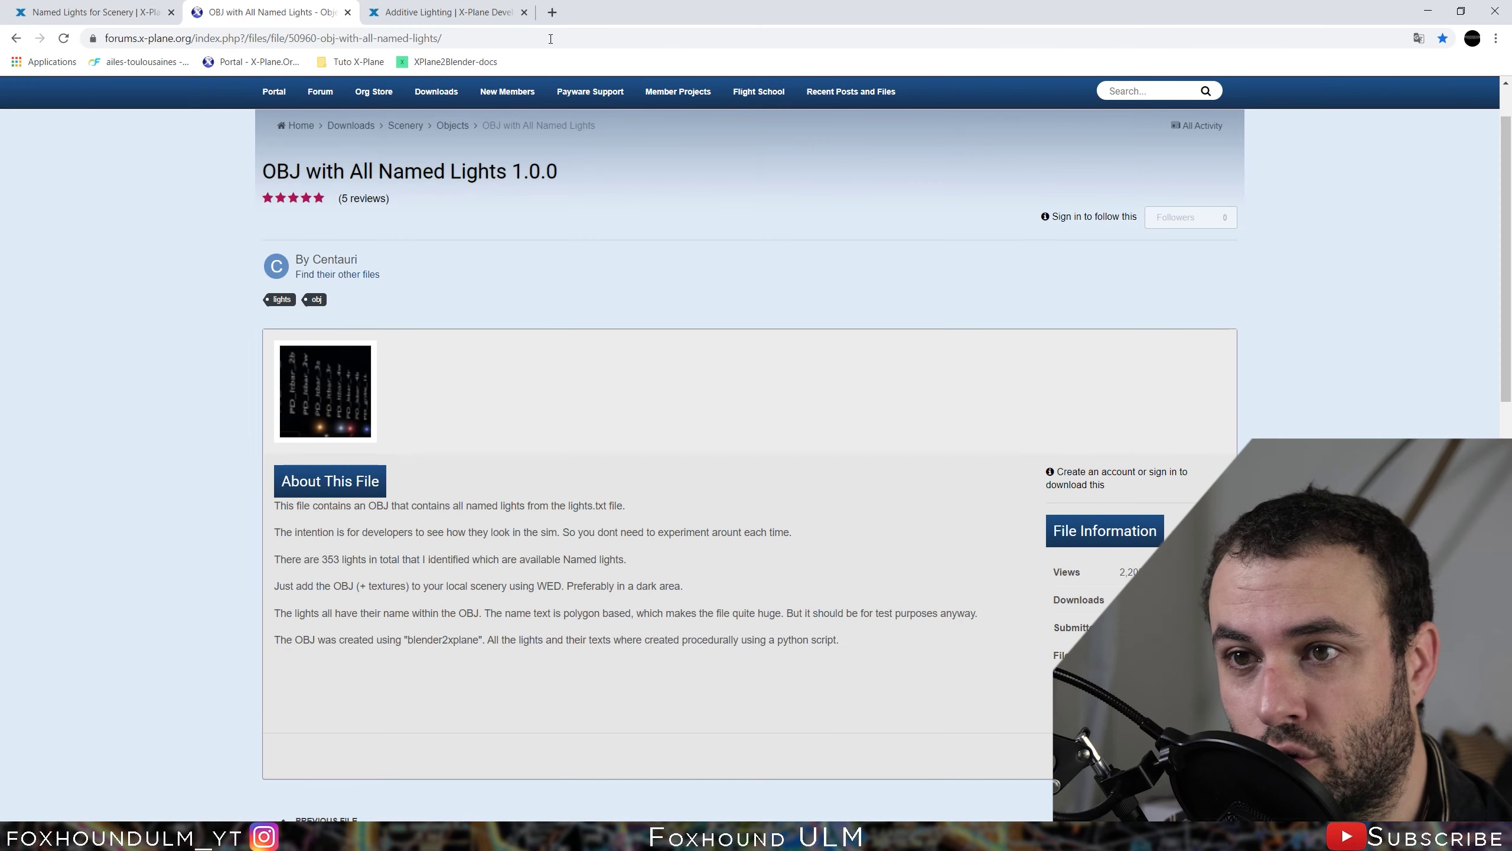
- Read the Additive Lighting article on emissive textures, then minimize the browser
{"action": "left_click", "coordinate": [446, 12]}
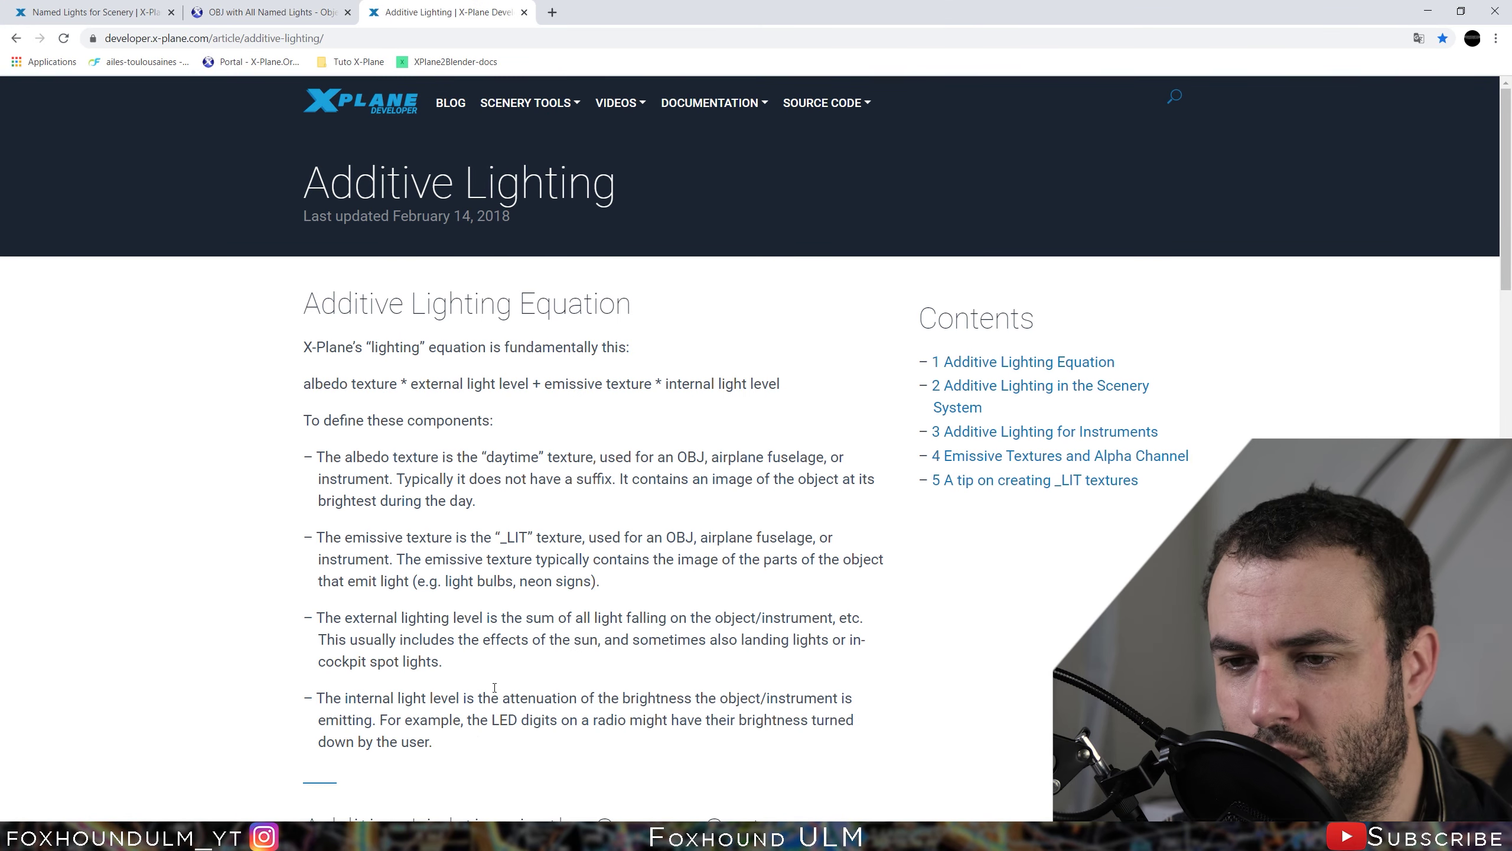
{"action": "left_click", "coordinate": [1428, 6]}
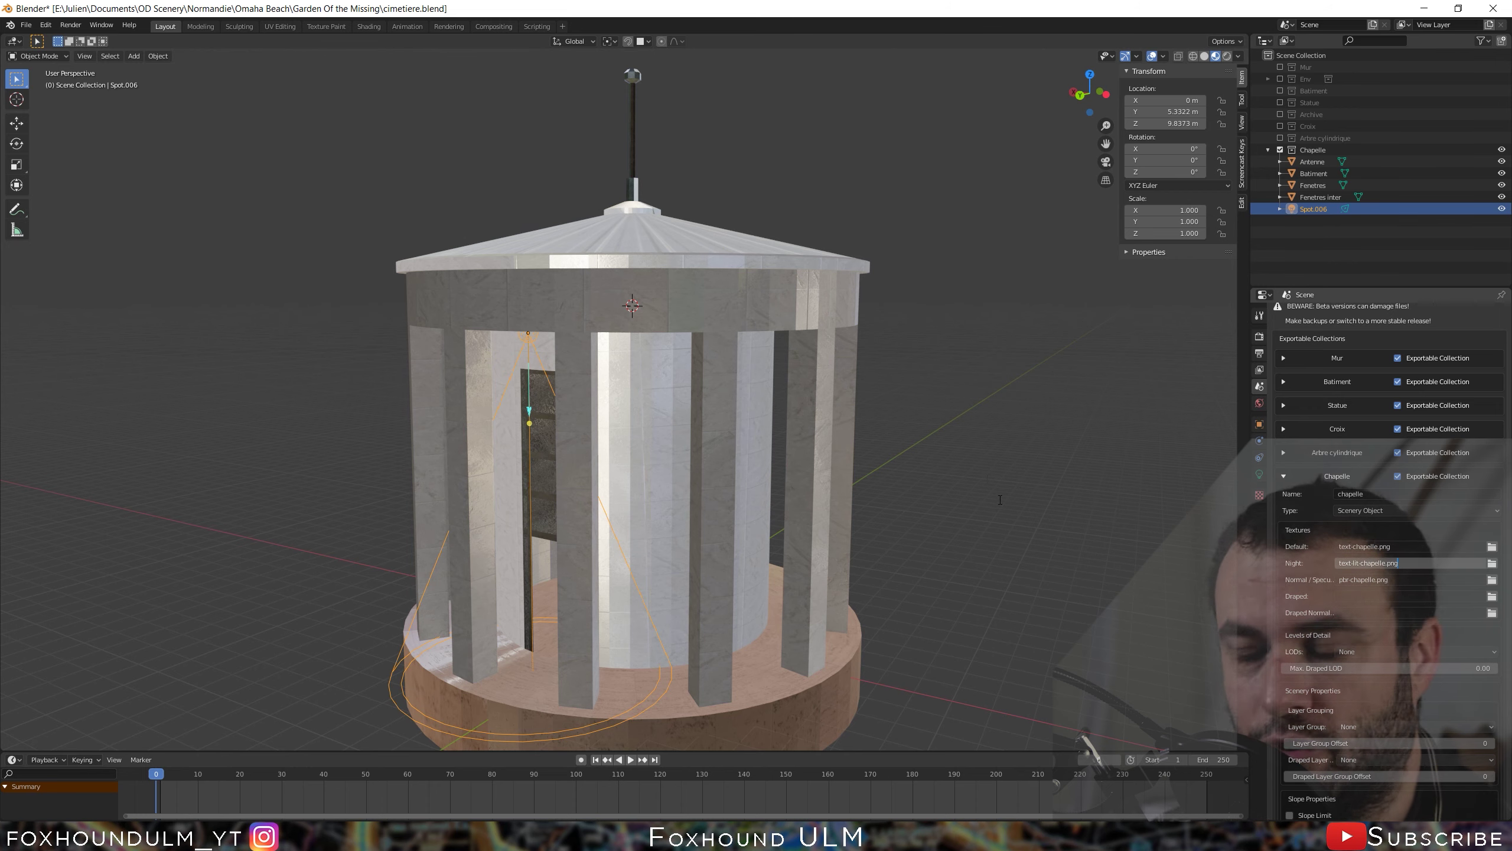
- Scroll the properties panel with text-lit-chapelle.png set as the night texture
{"action": "scroll", "coordinate": [1387, 425], "scroll_direction": "up", "scroll_amount": 6}
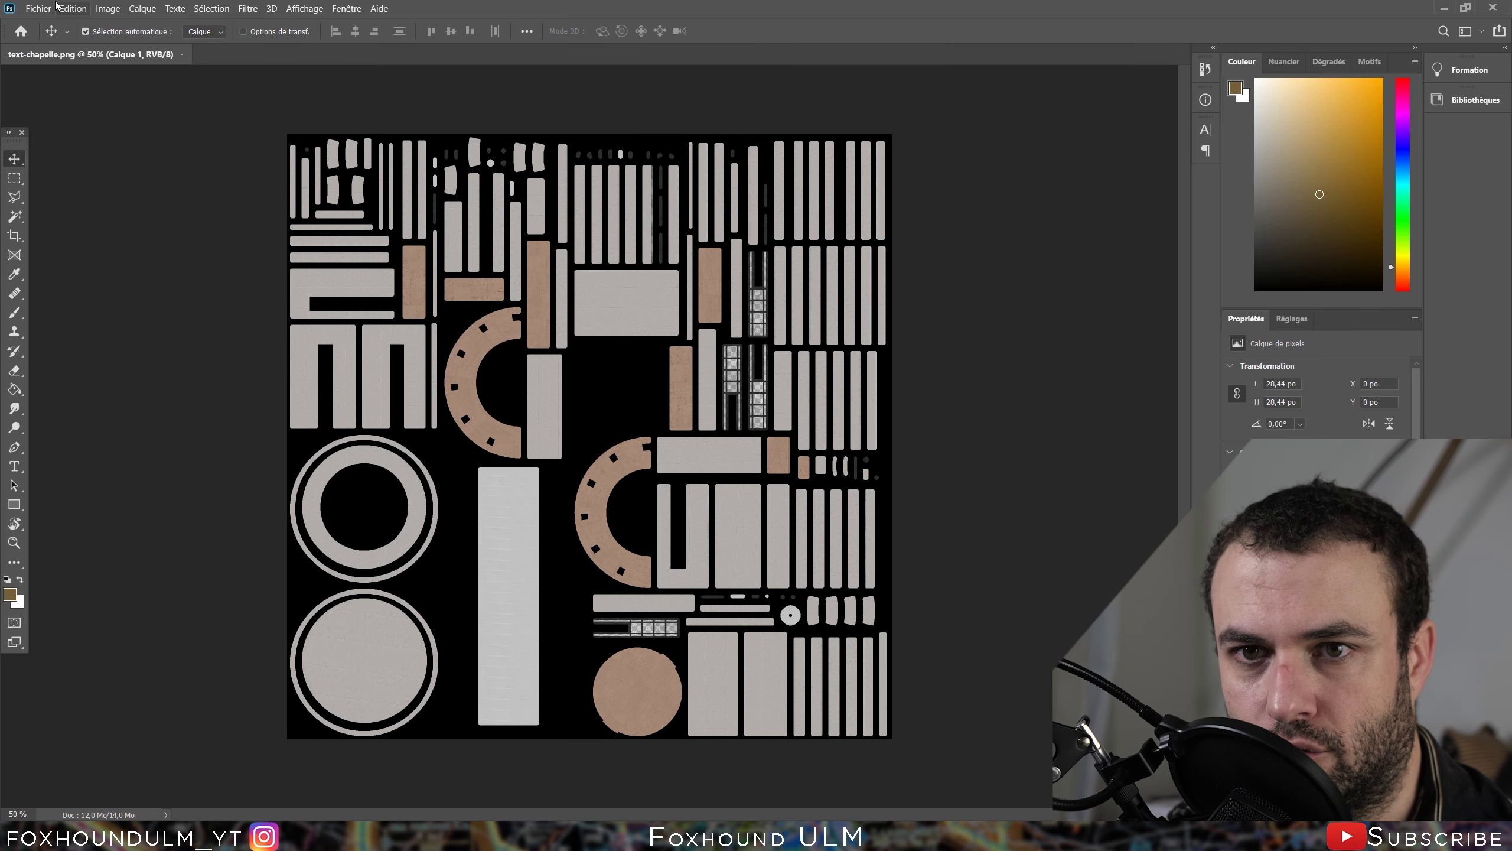
- Save the chapel texture over text-lit-chapelle.png, replacing it, and close the original
{"action": "left_click", "coordinate": [37, 8]}
{"action": "left_click", "coordinate": [89, 183]}
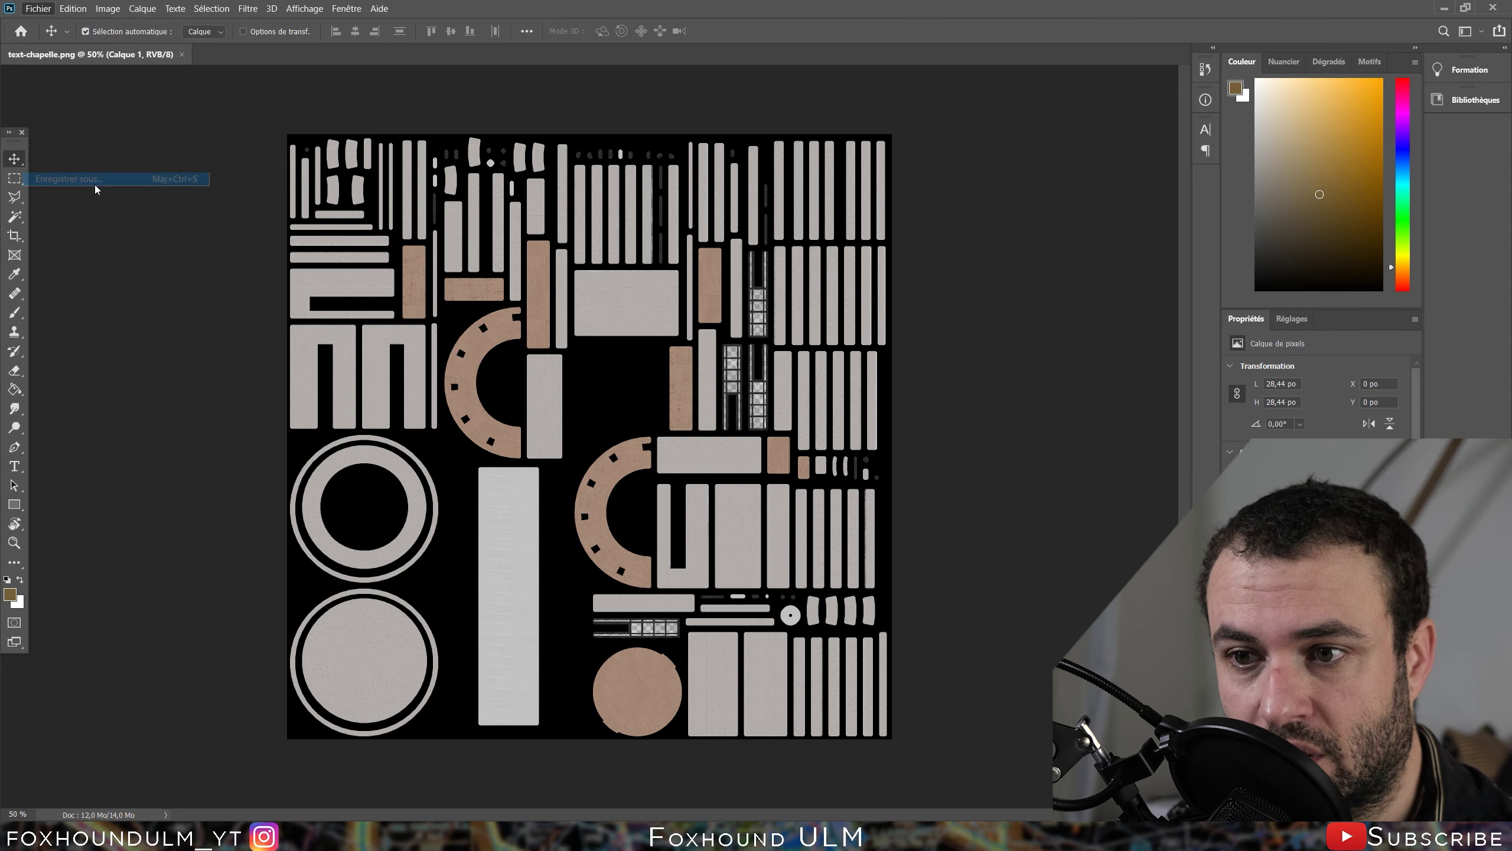
{"action": "scroll", "coordinate": [357, 280], "scroll_direction": "down", "scroll_amount": 5}
{"action": "scroll", "coordinate": [309, 257], "scroll_direction": "down", "scroll_amount": 3}
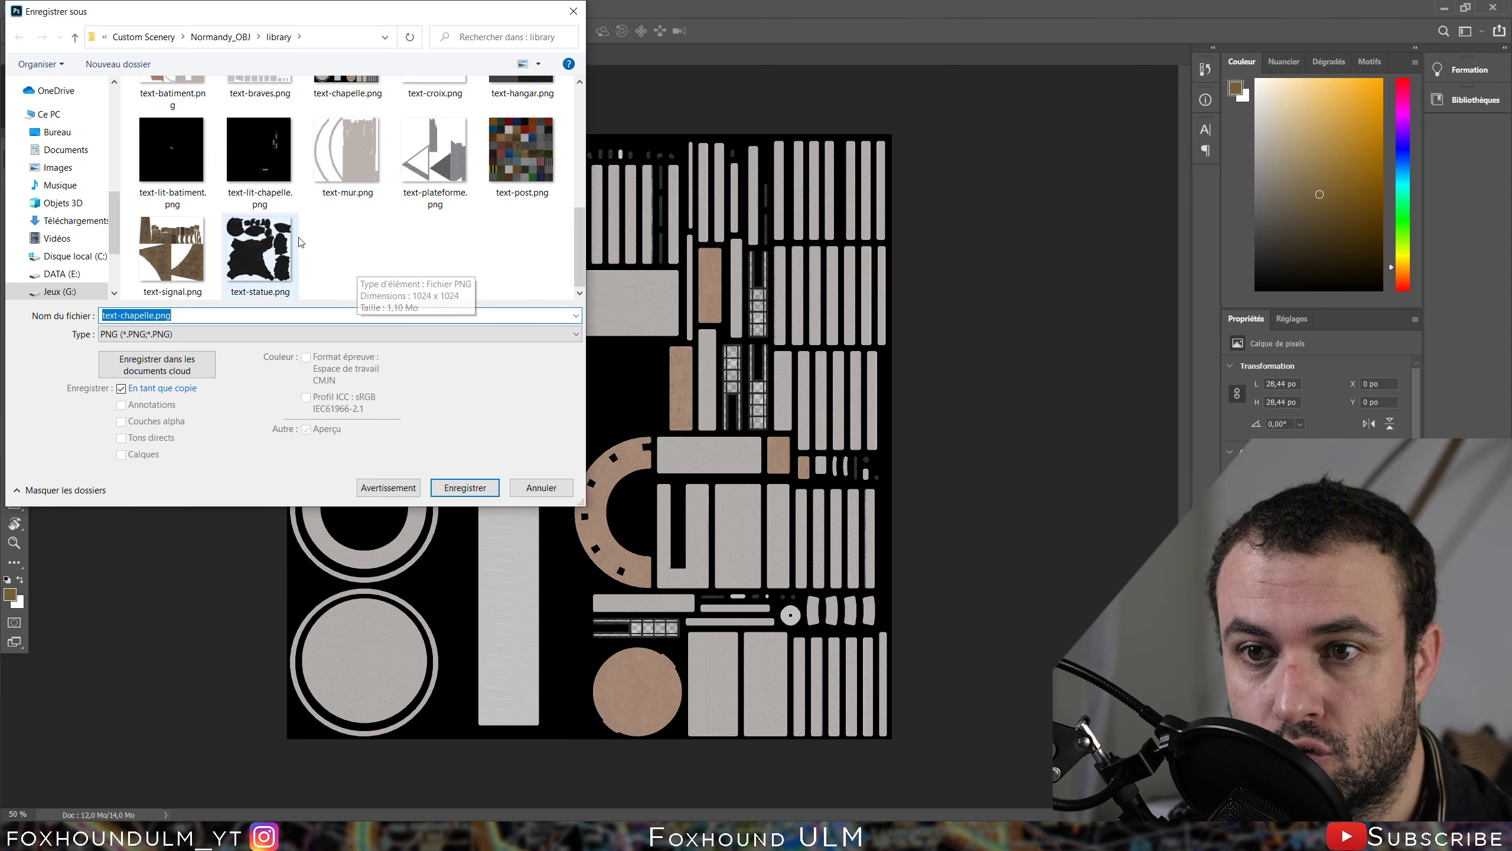
{"action": "left_click", "coordinate": [258, 182]}
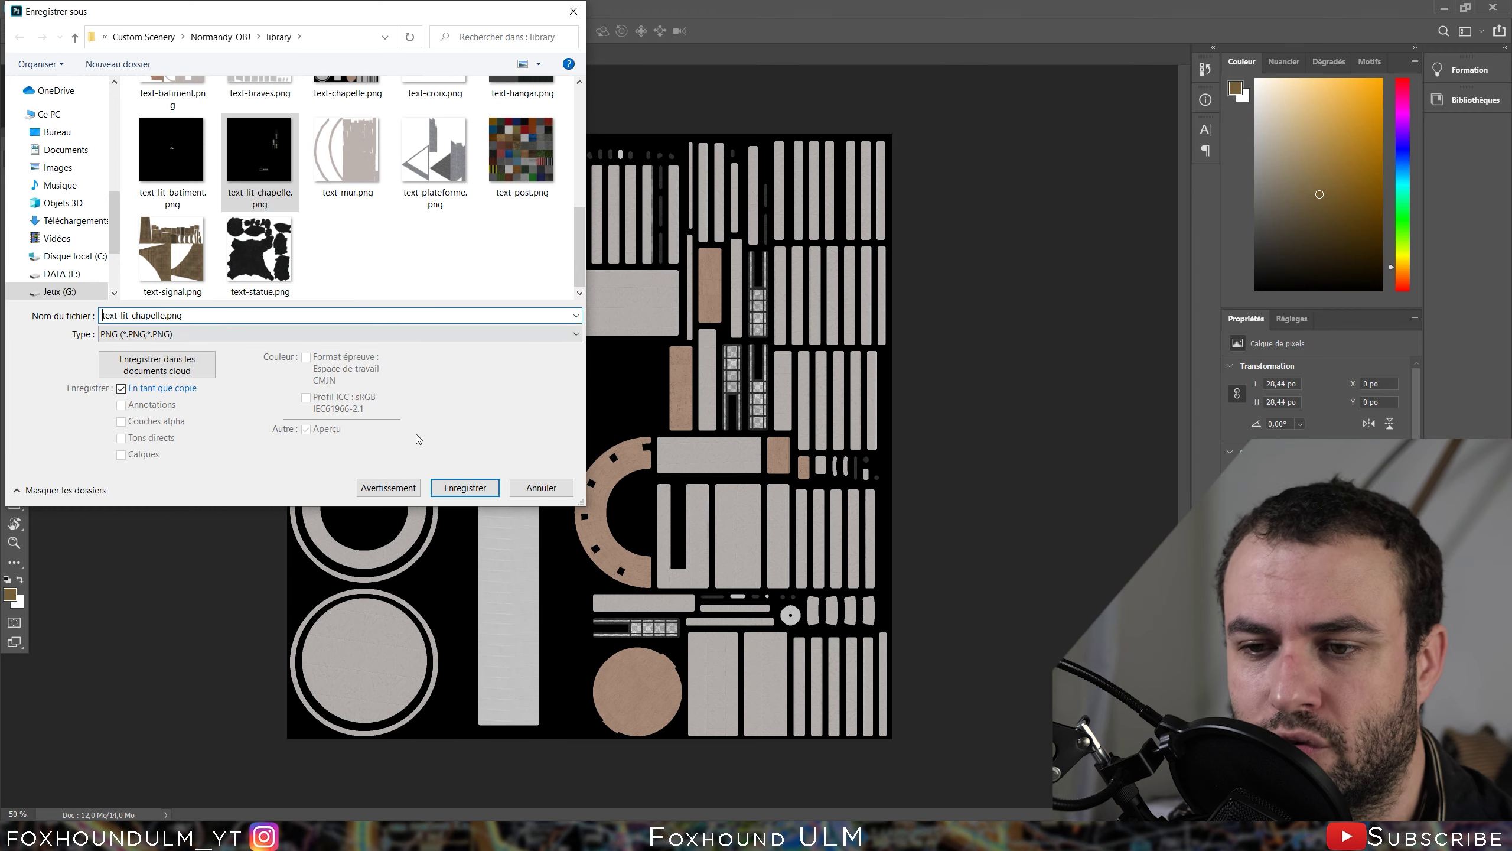
{"action": "left_click", "coordinate": [465, 487]}
{"action": "left_click", "coordinate": [782, 419]}
{"action": "key", "text": "ctrl+w"}
- Open text-lit-chapelle.png, inspect its atlas layout, and browse the layer options
{"action": "left_click", "coordinate": [38, 8]}
{"action": "left_click", "coordinate": [634, 266]}
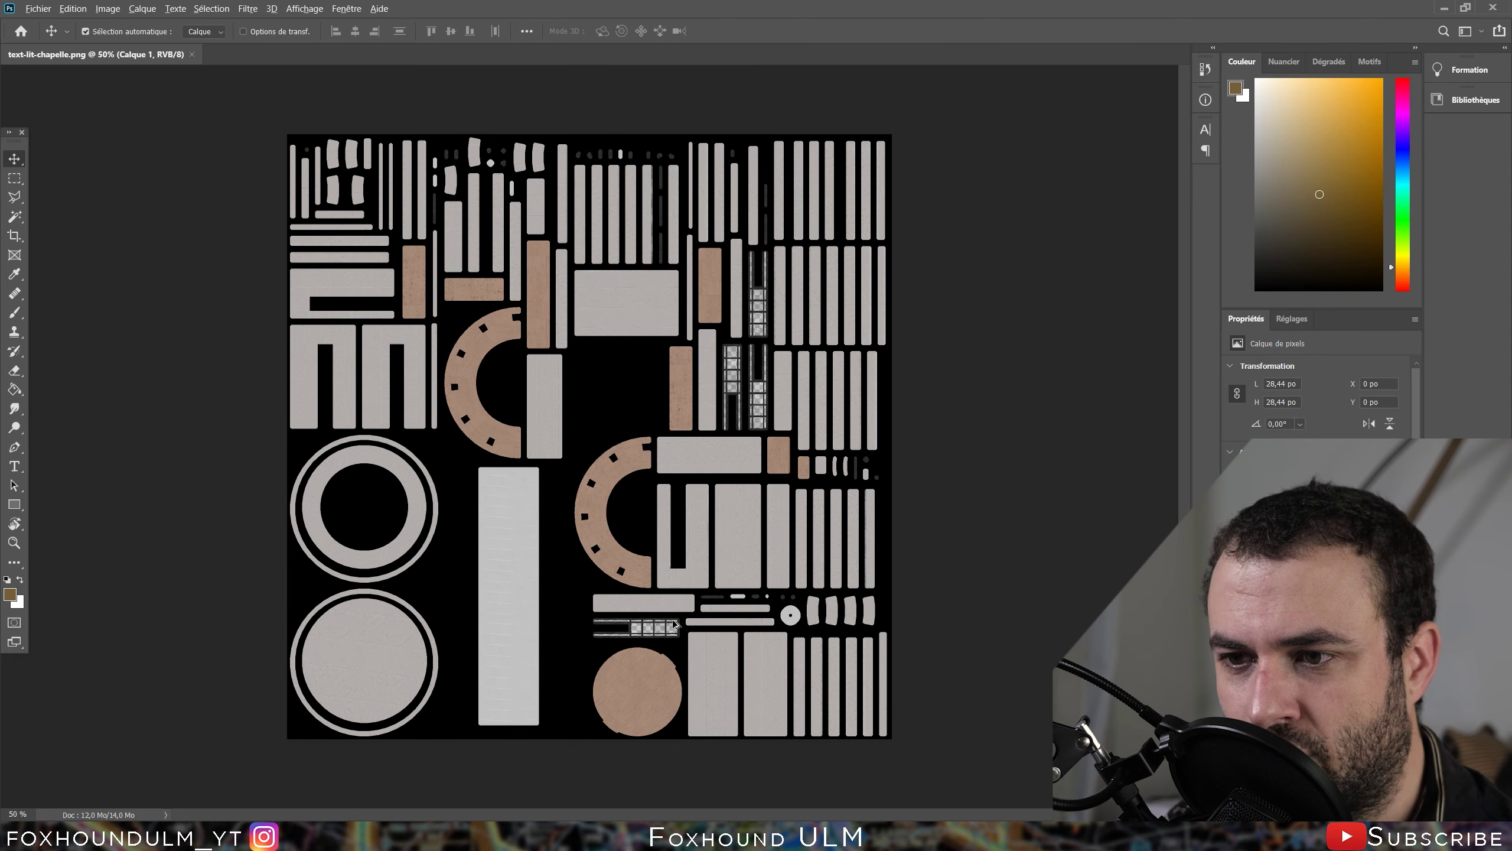
{"action": "scroll", "coordinate": [675, 606], "scroll_direction": "up", "scroll_amount": 3, "text": "alt"}
{"action": "scroll", "coordinate": [711, 662], "scroll_direction": "up", "scroll_amount": 3, "text": "alt"}
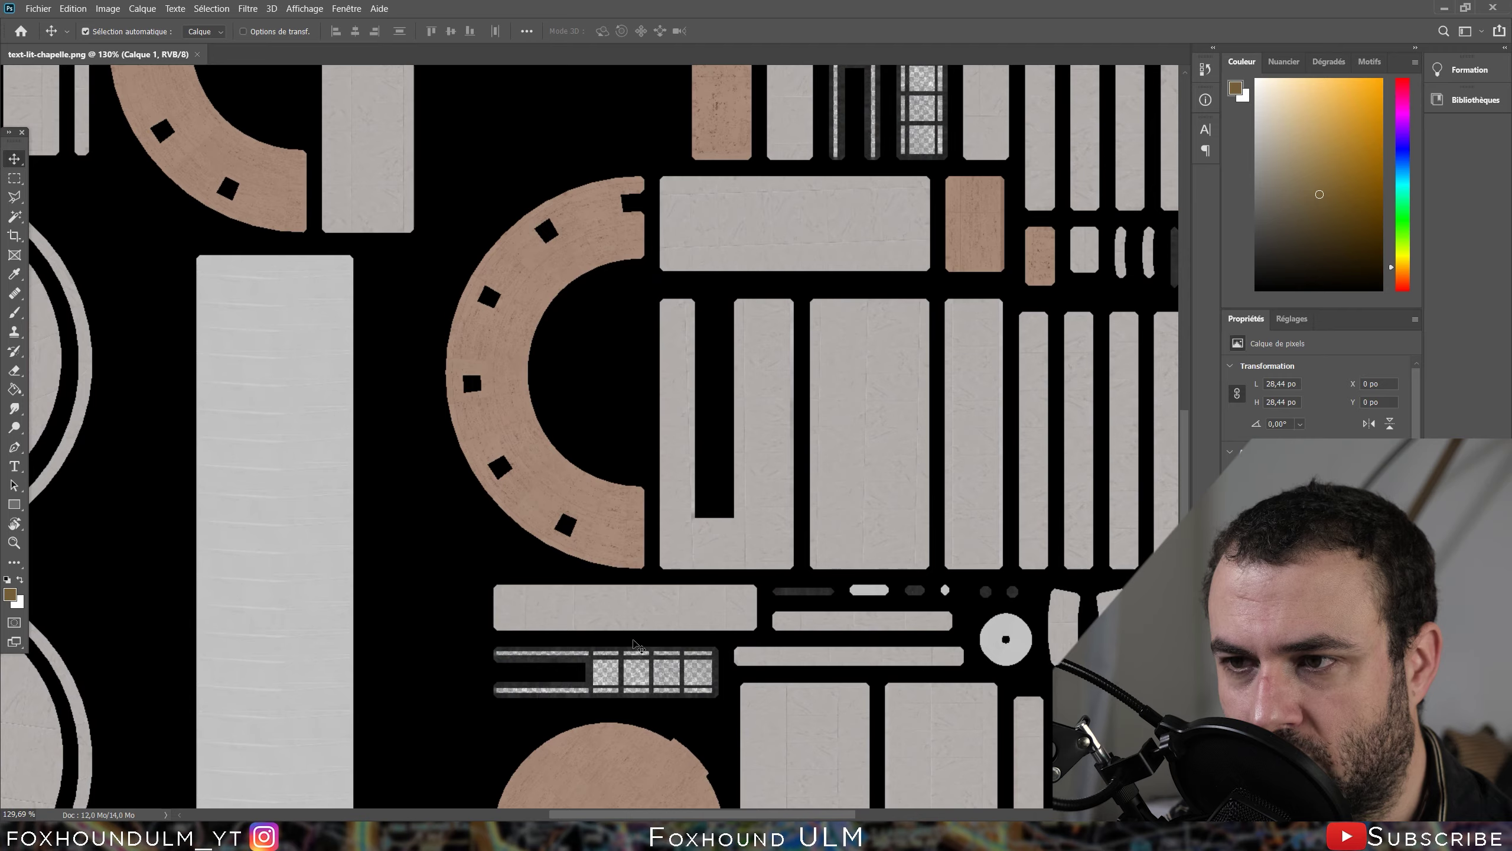
{"action": "scroll", "coordinate": [774, 506], "scroll_direction": "up", "scroll_amount": 1}
{"action": "scroll", "coordinate": [888, 378], "scroll_direction": "up", "scroll_amount": 3}
{"action": "scroll", "coordinate": [874, 399], "scroll_direction": "up", "scroll_amount": 2}
{"action": "scroll", "coordinate": [922, 376], "scroll_direction": "up", "scroll_amount": 3}
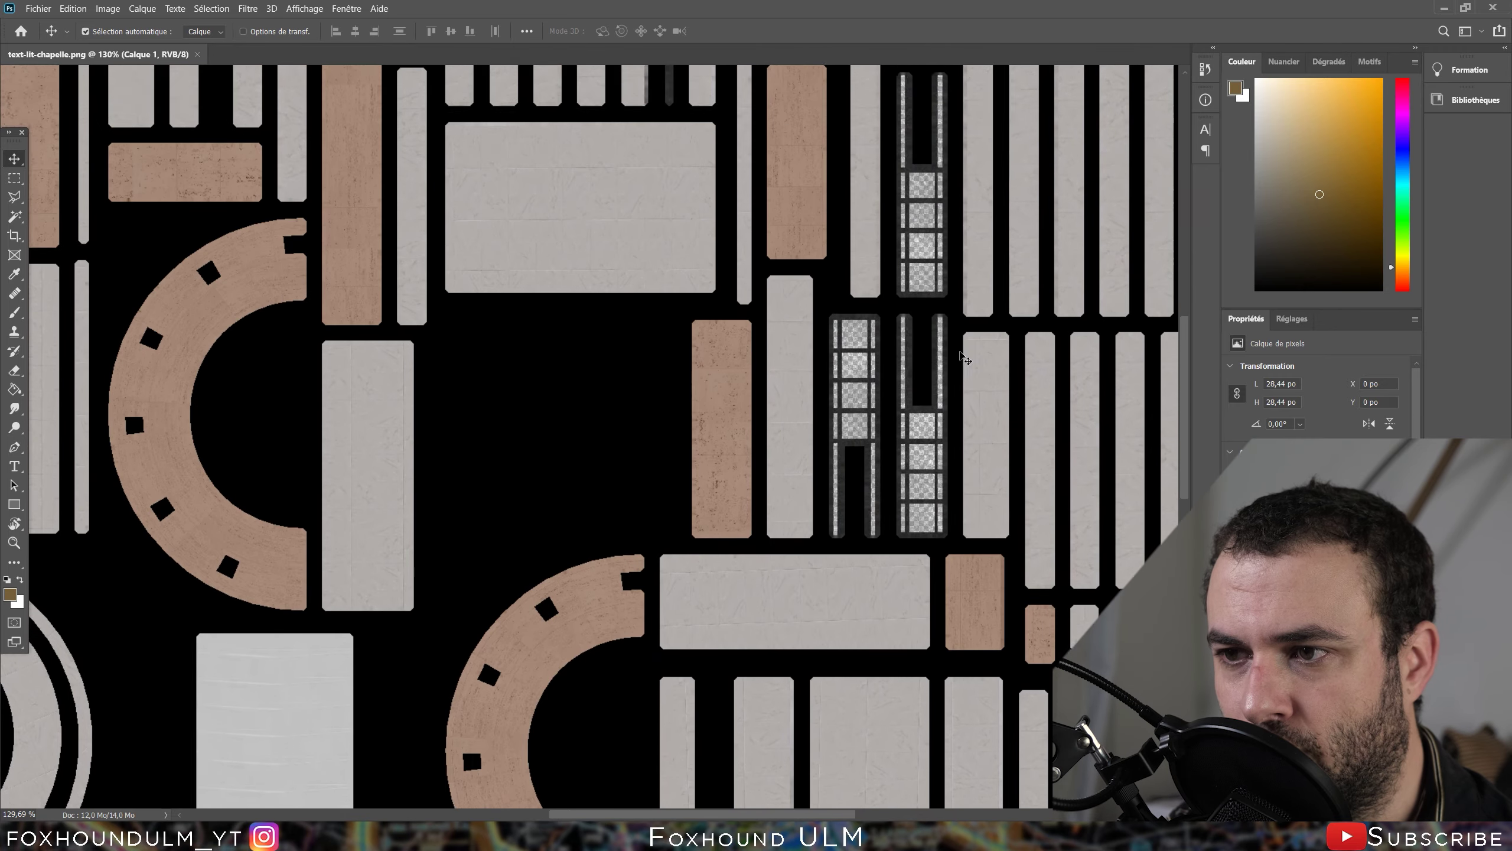
{"action": "scroll", "coordinate": [940, 366], "scroll_direction": "up", "scroll_amount": 1}
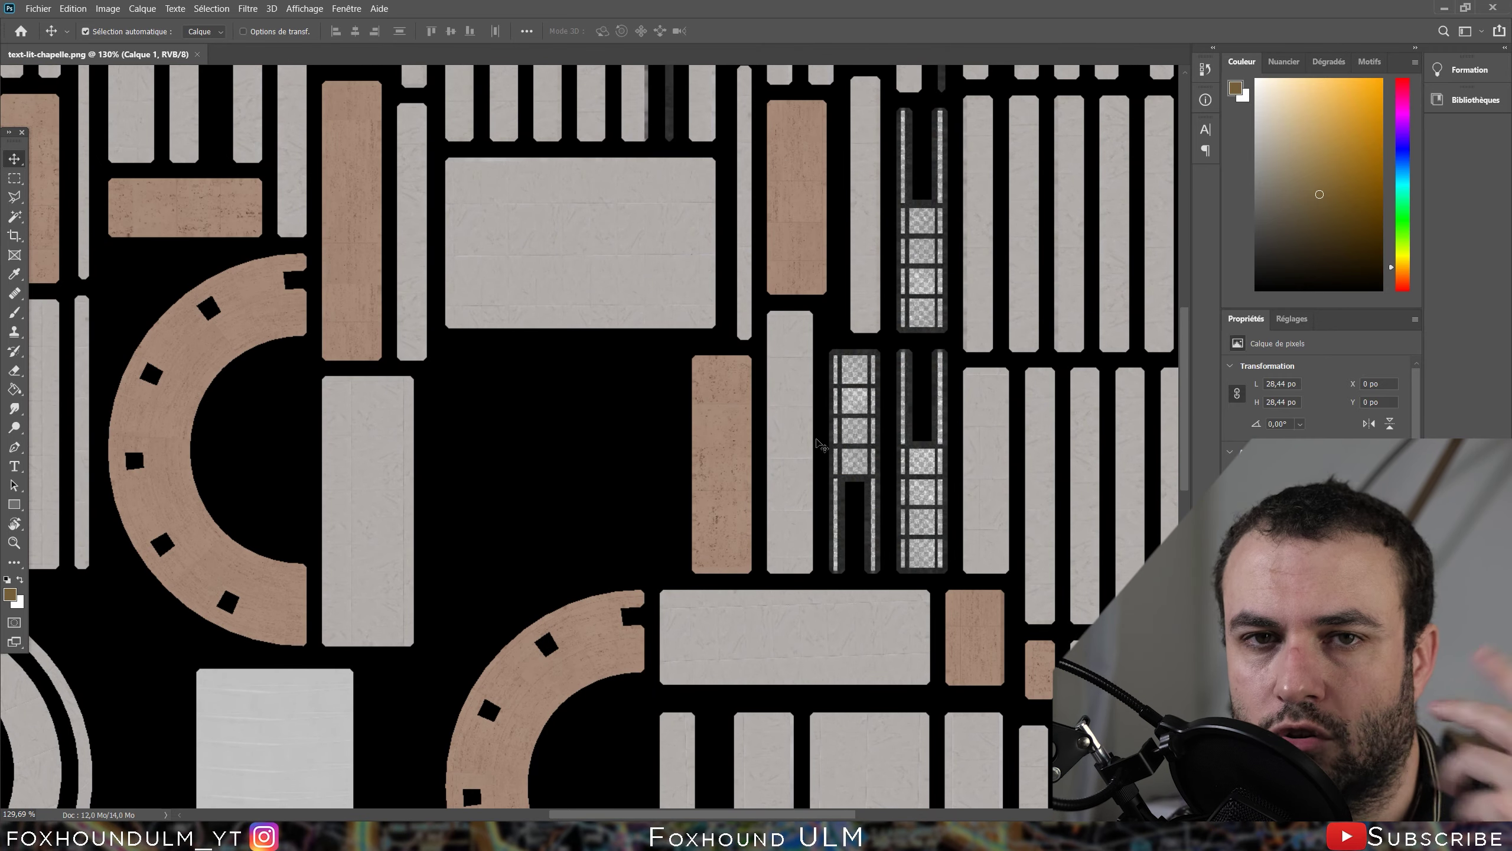
{"action": "scroll", "coordinate": [807, 306], "scroll_direction": "up", "scroll_amount": 3, "text": "alt"}
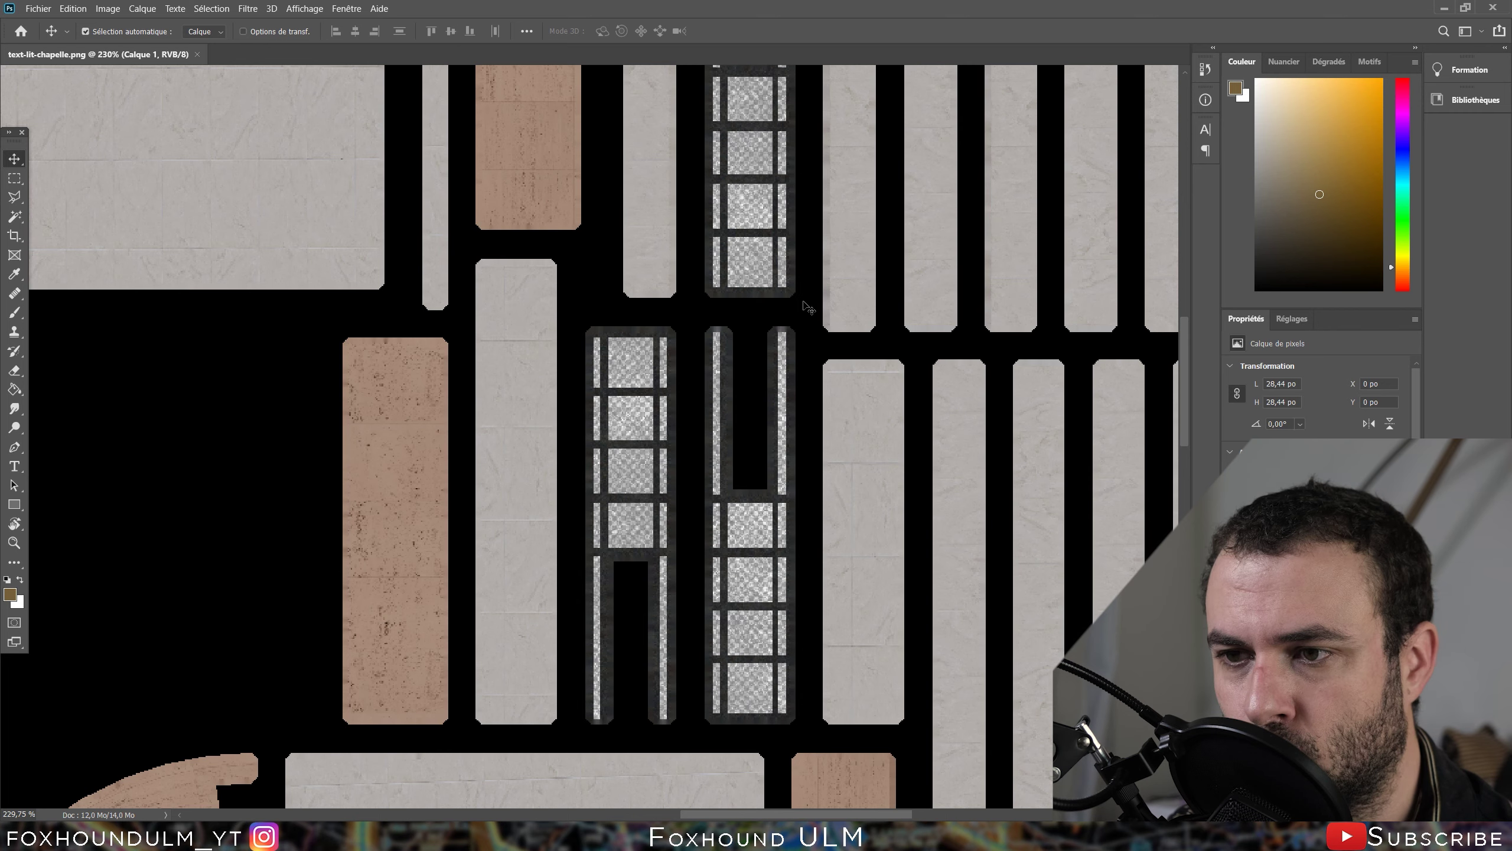
{"action": "scroll", "coordinate": [786, 322], "scroll_direction": "down", "scroll_amount": 5, "text": "alt"}
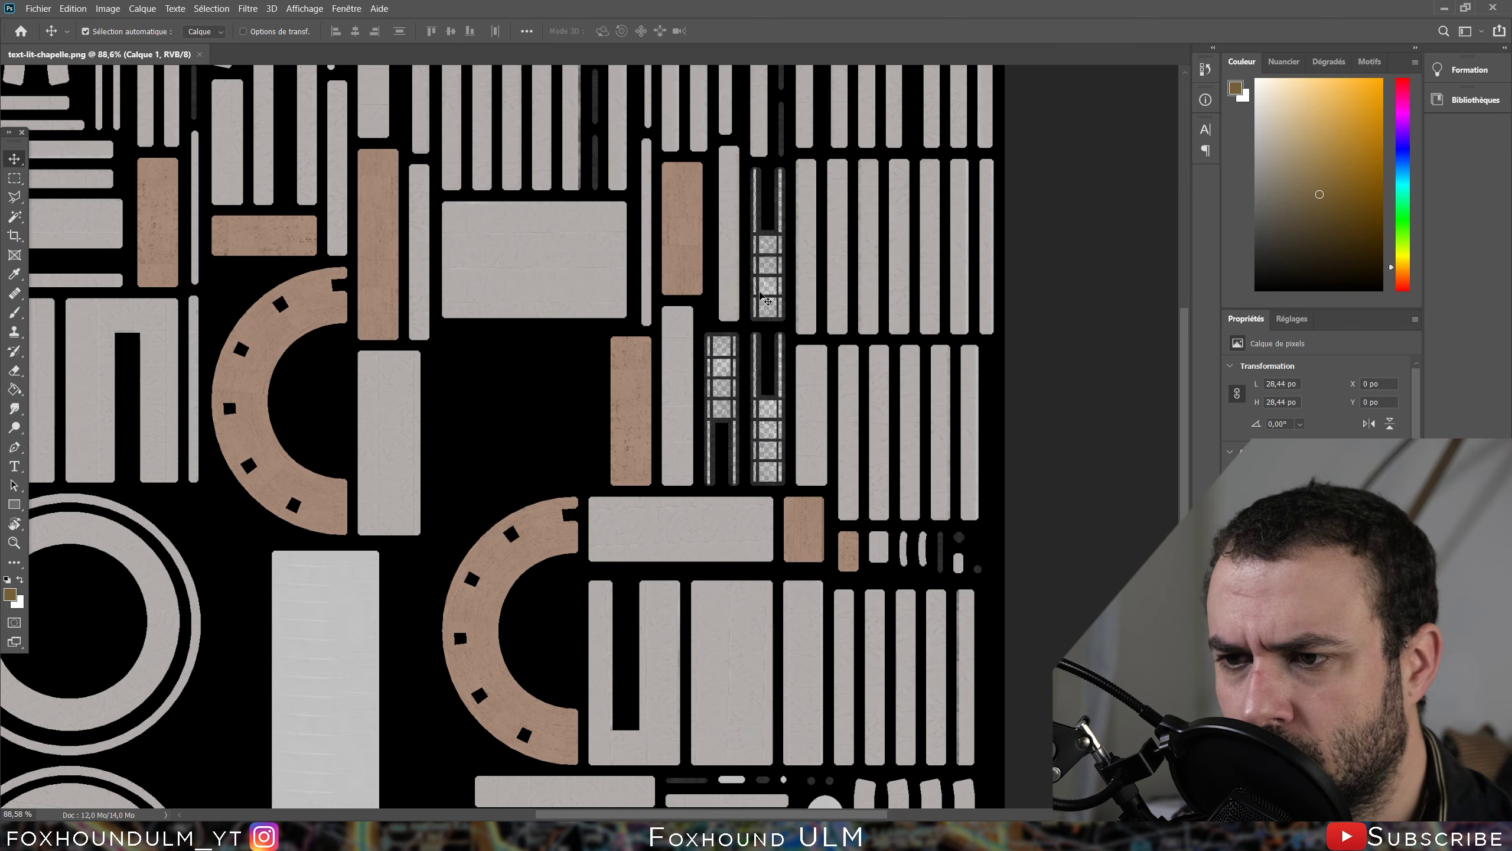
{"action": "scroll", "coordinate": [766, 299], "scroll_direction": "up", "scroll_amount": 3, "text": "alt"}
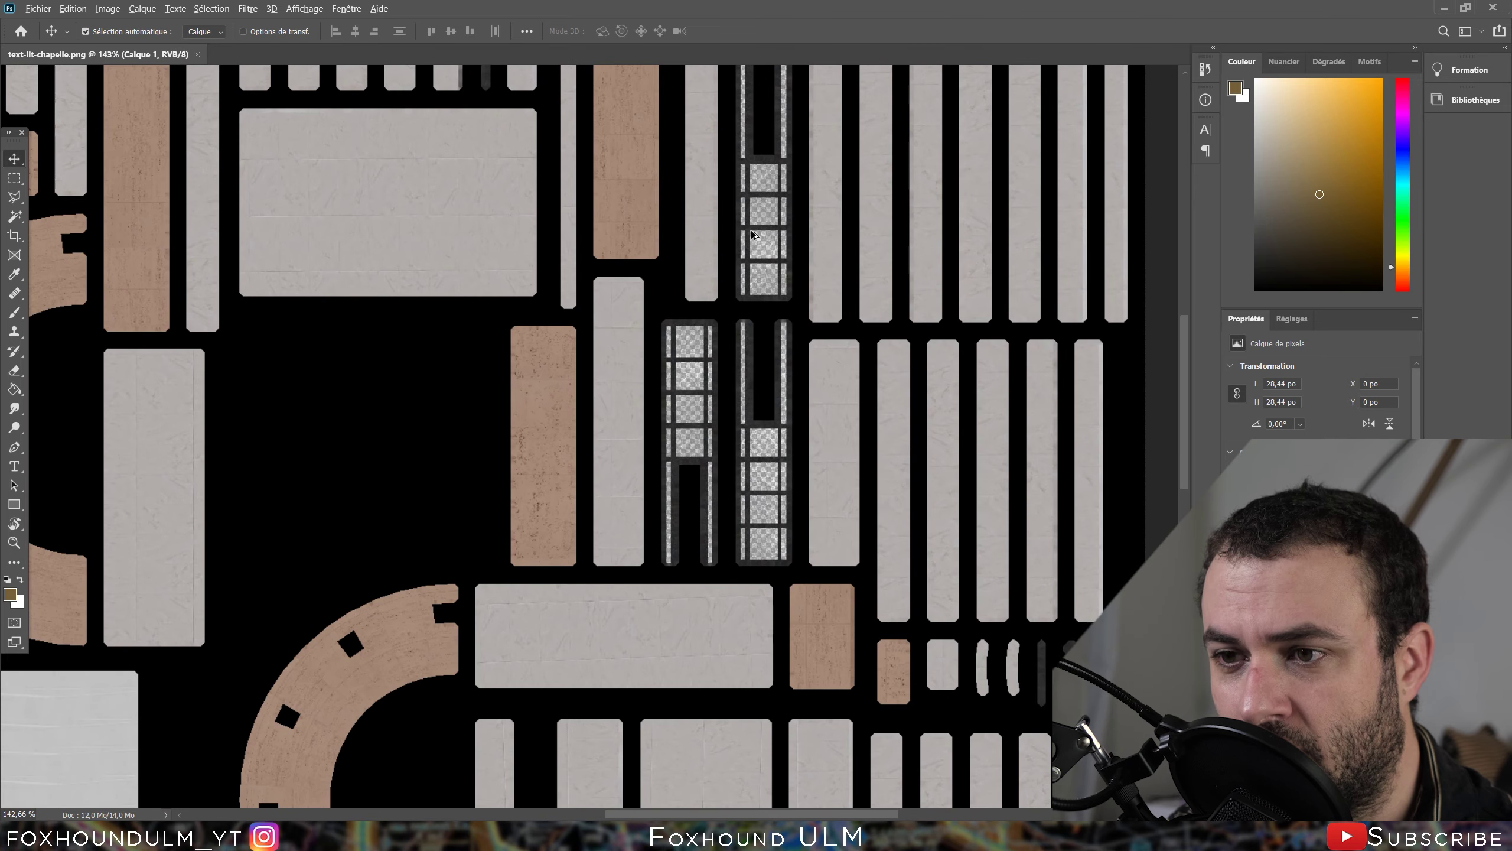
{"action": "scroll", "coordinate": [752, 234], "scroll_direction": "up", "scroll_amount": 2, "text": "alt"}
{"action": "scroll", "coordinate": [719, 501], "scroll_direction": "down", "scroll_amount": 3, "text": "alt"}
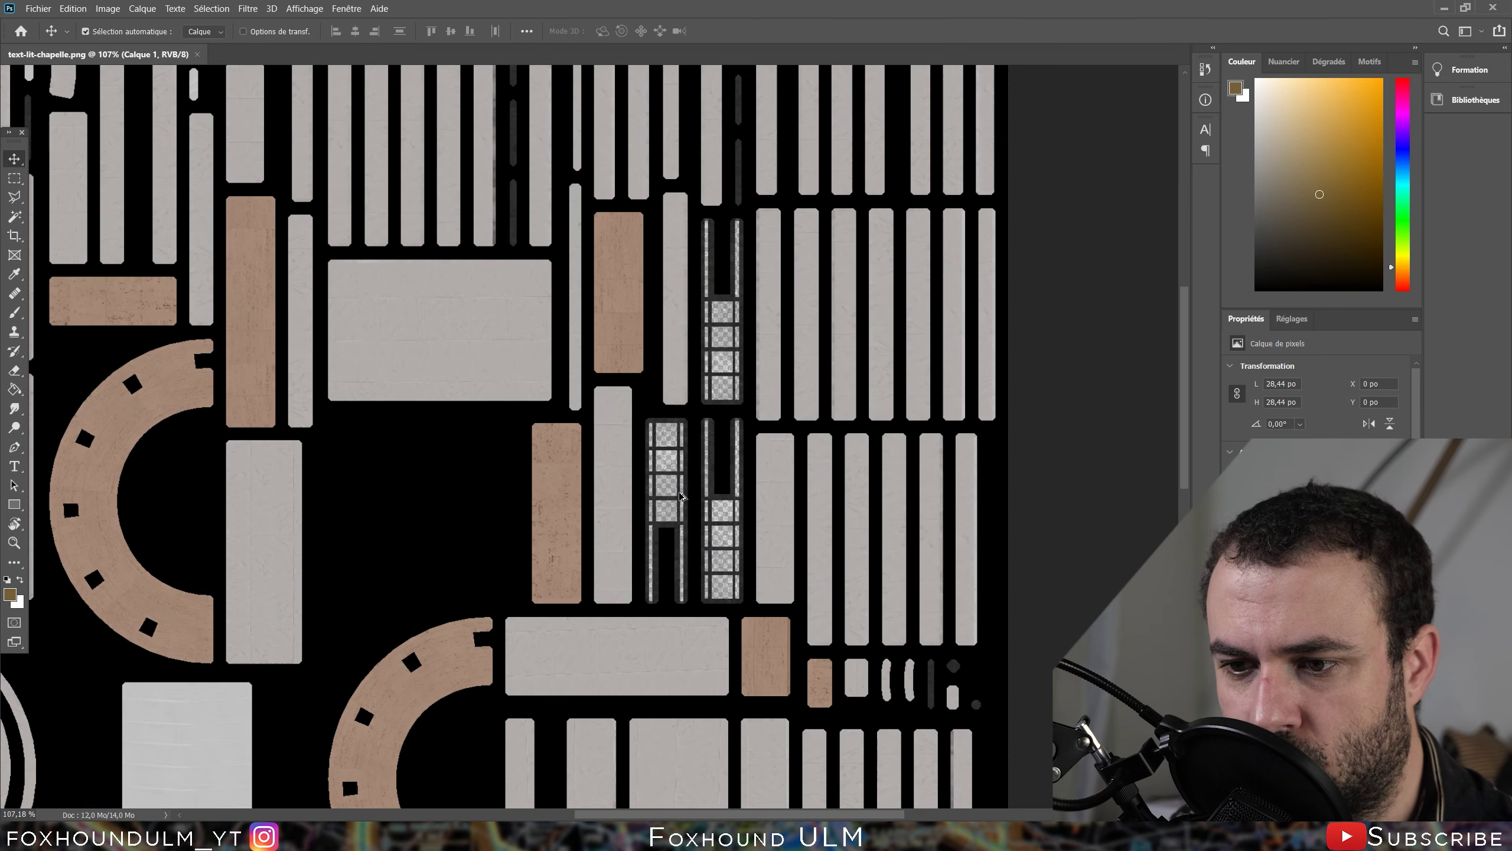
{"action": "scroll", "coordinate": [655, 530], "scroll_direction": "down", "scroll_amount": 3, "text": "alt"}
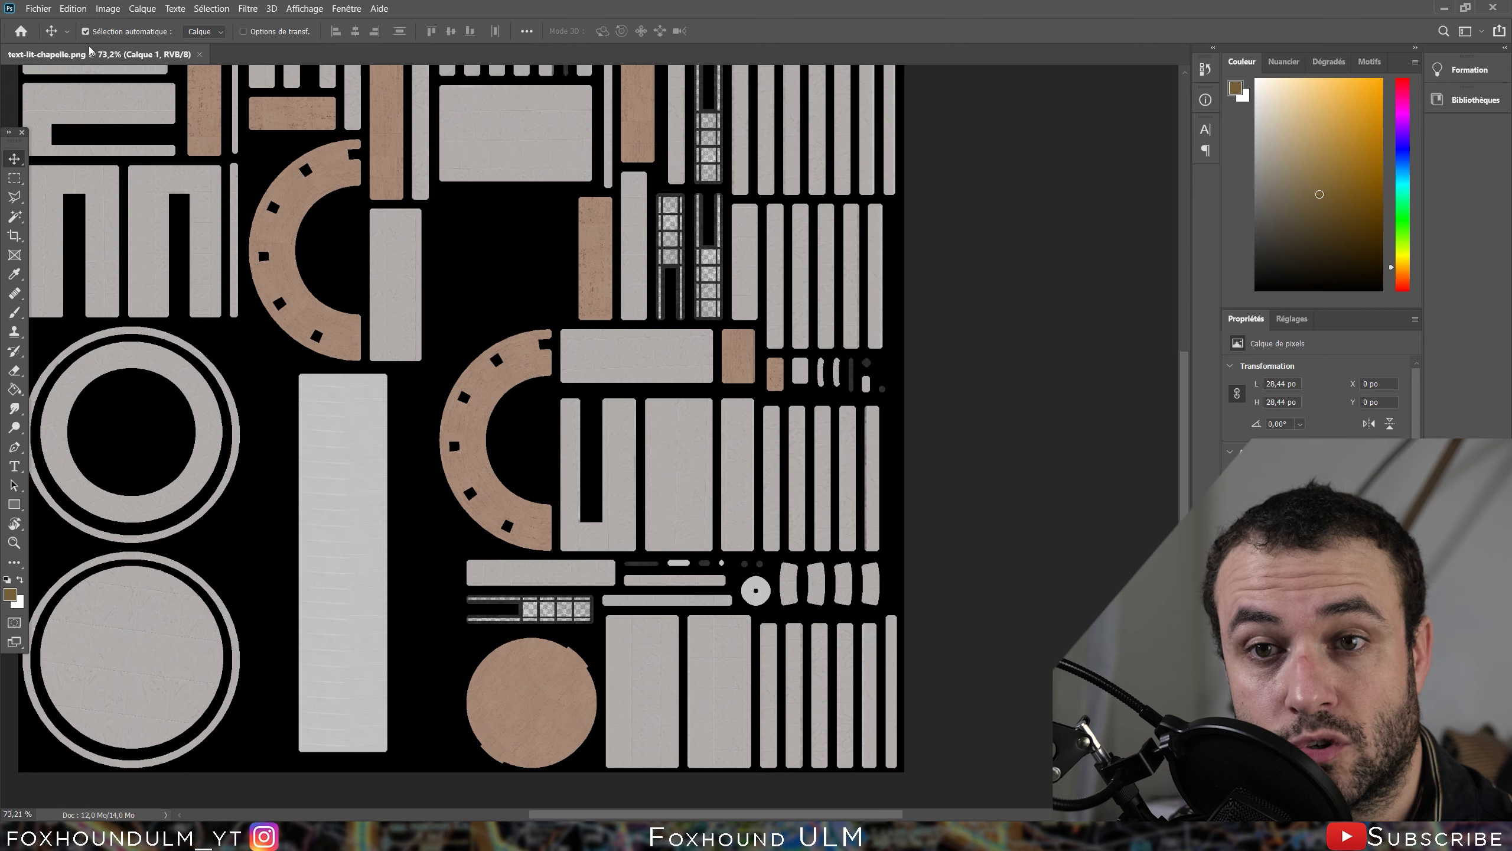
{"action": "left_click", "coordinate": [73, 9]}
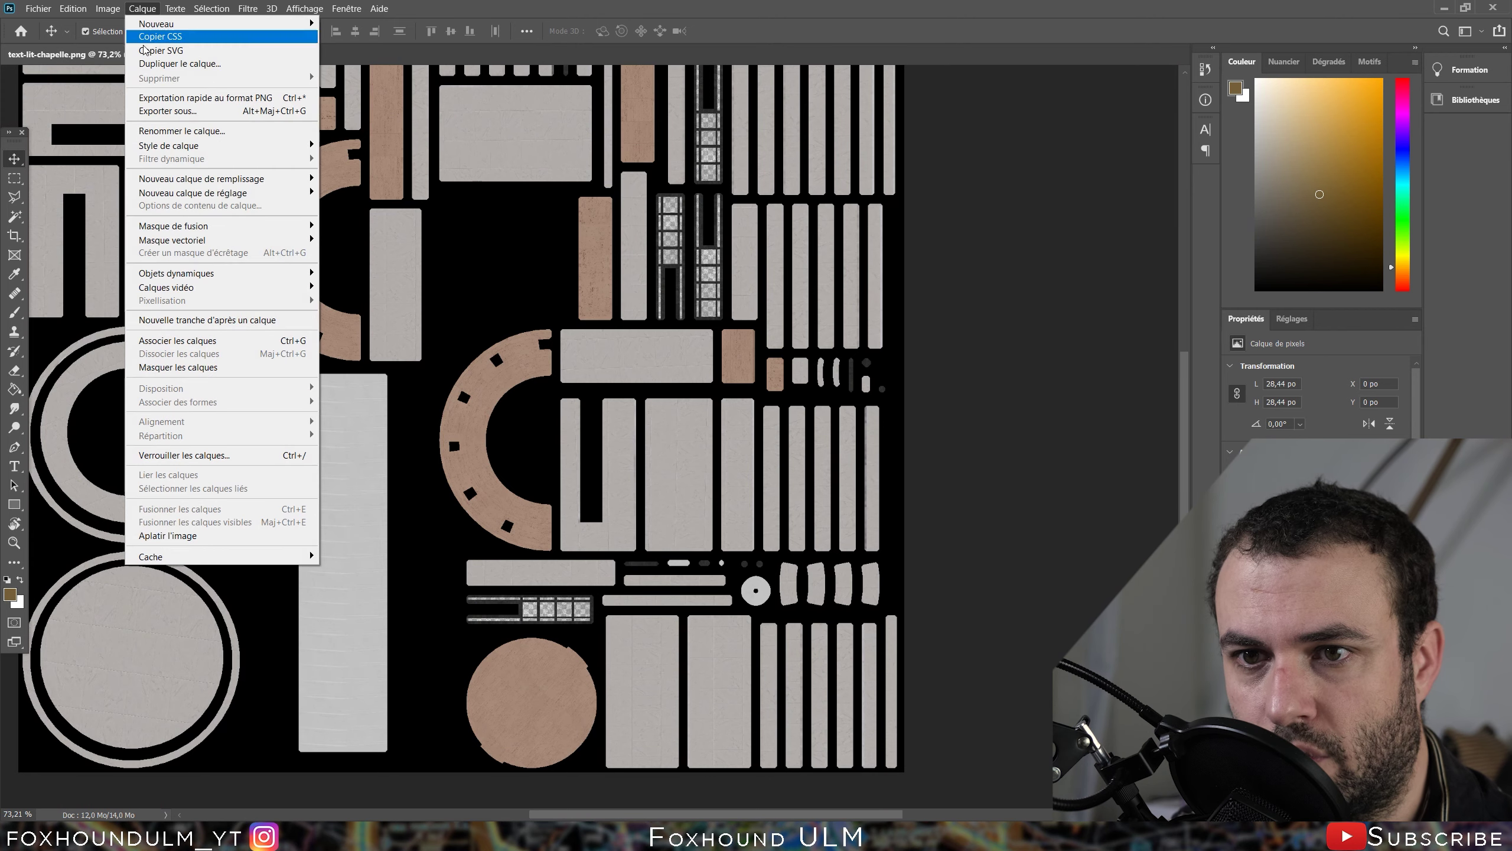
- Give Calque 1 a Reveal All layer mask and magic-wand select the white mask area around the window panes
{"action": "mouse_move", "coordinate": [178, 226]}
{"action": "left_click", "coordinate": [361, 280]}
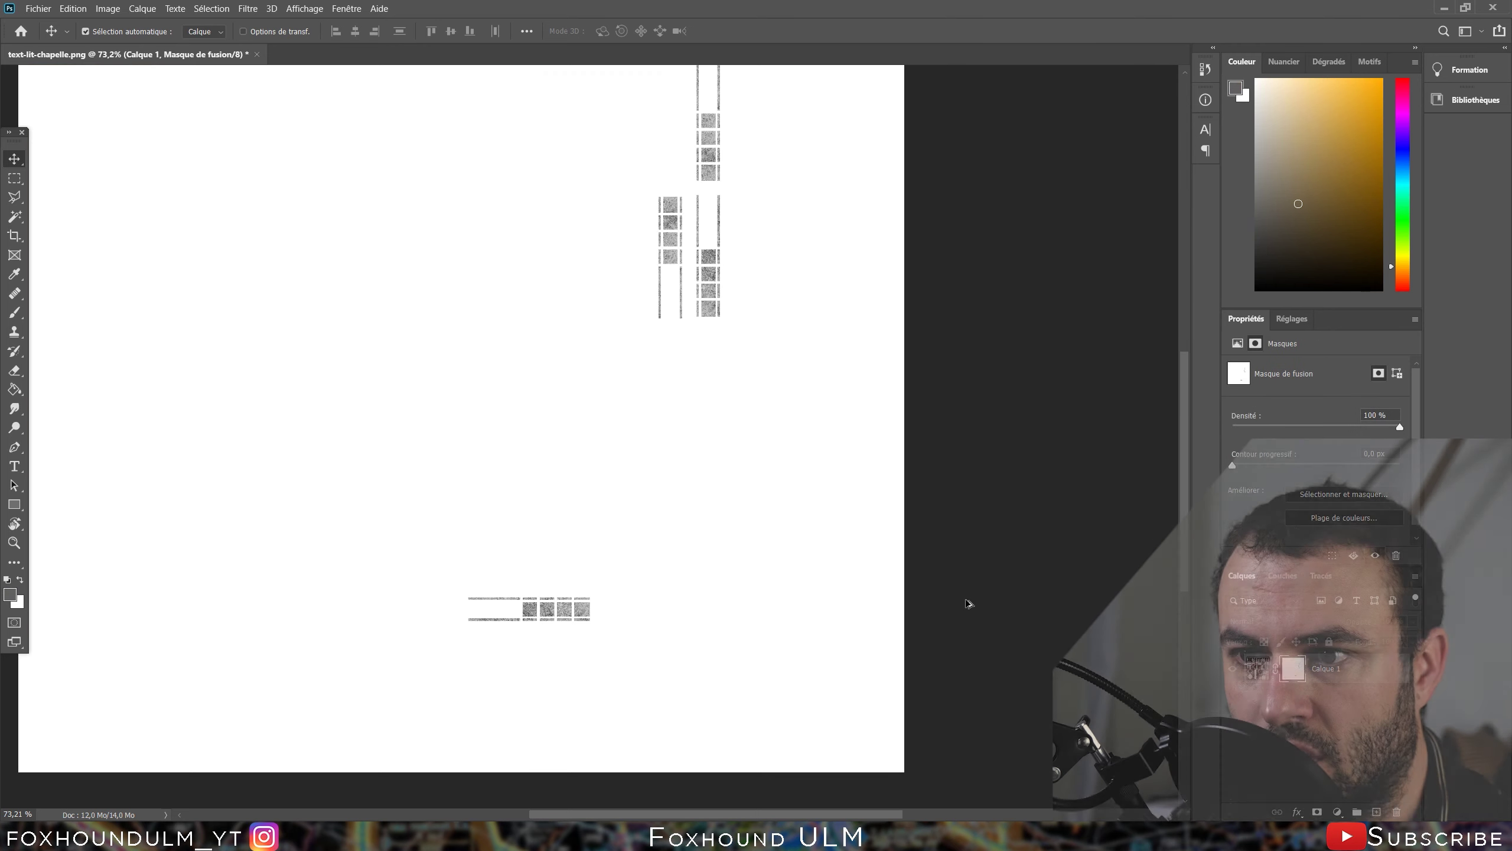
{"action": "left_click_drag", "start_coordinate": [968, 604], "coordinate": [607, 358]}
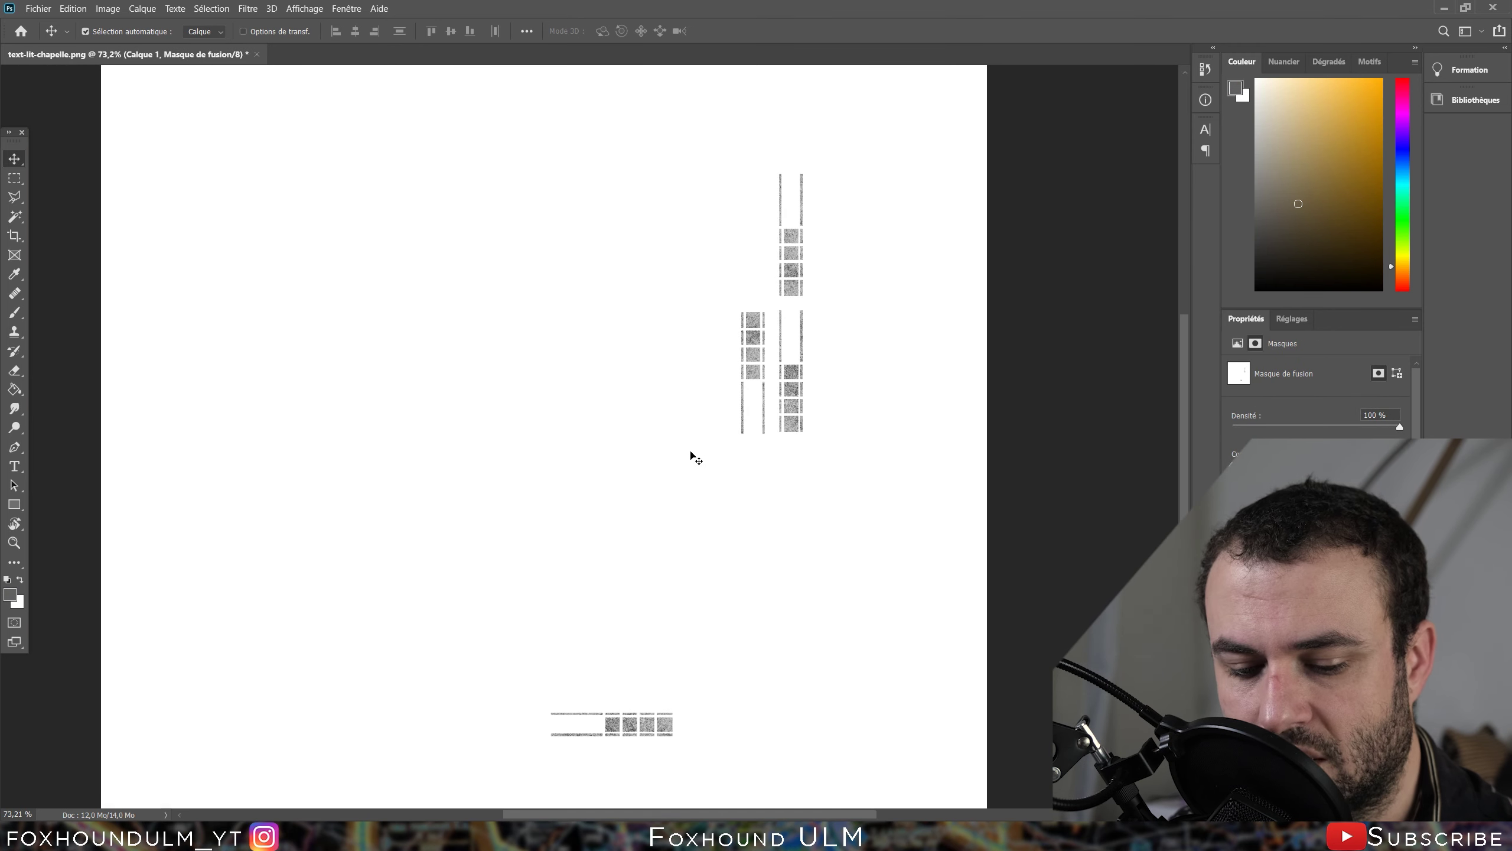
{"action": "left_click", "coordinate": [85, 31]}
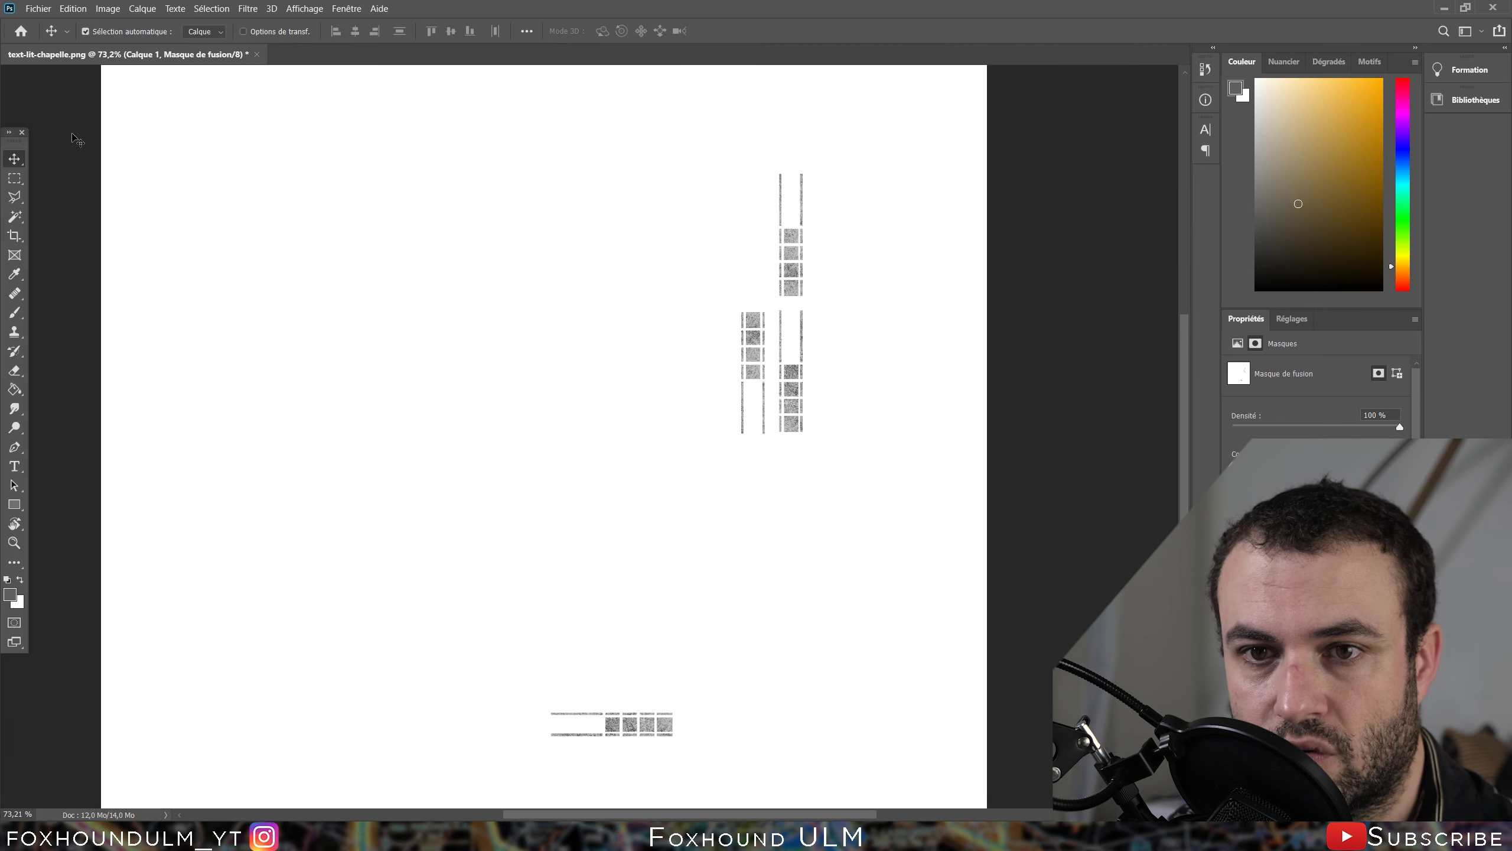
{"action": "left_click", "coordinate": [16, 222]}
{"action": "left_click", "coordinate": [534, 325]}
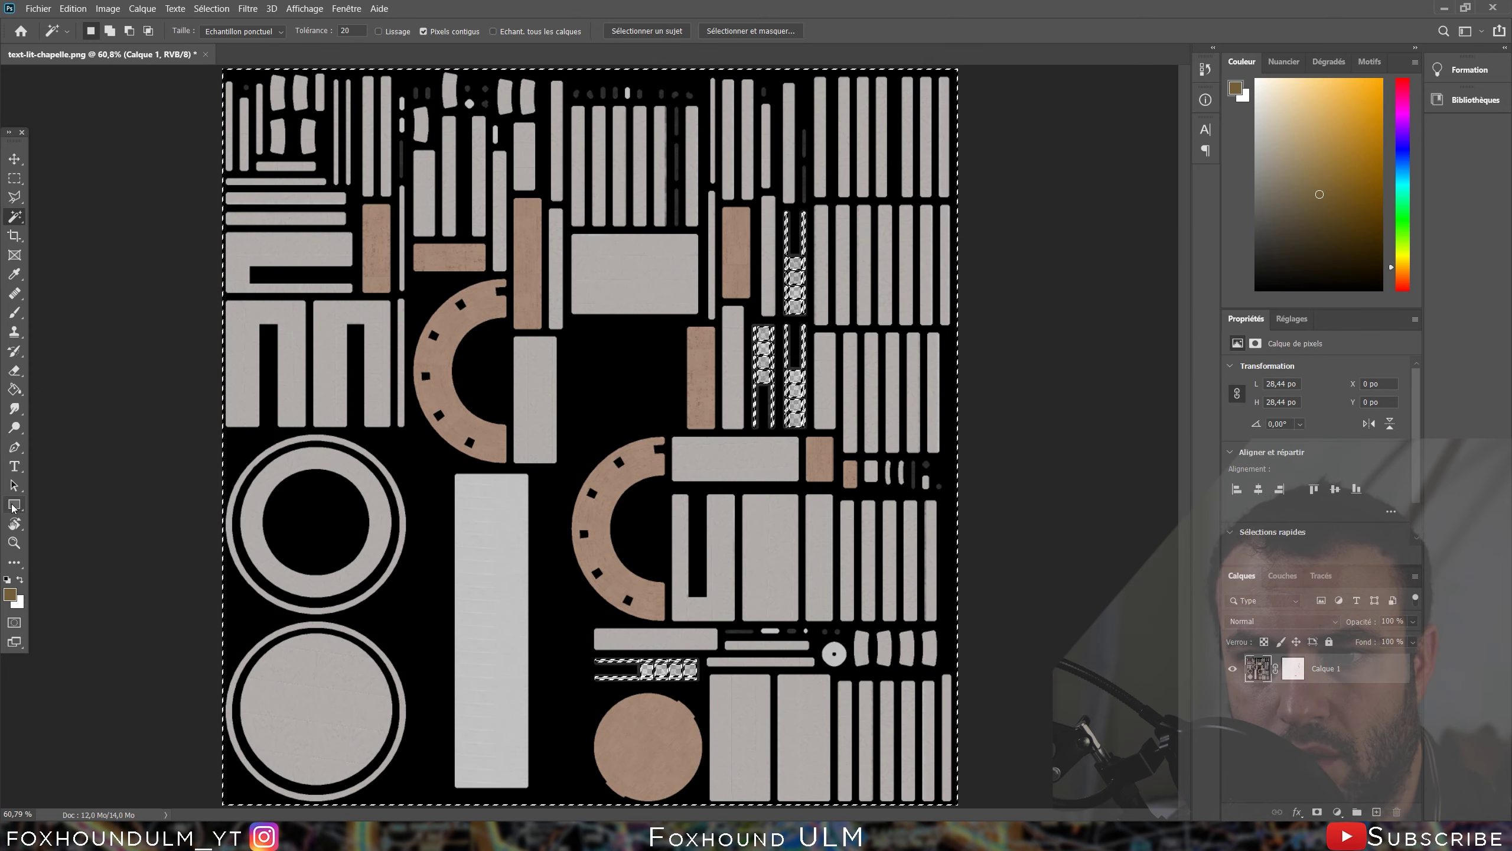
- Fill the selected area with pure black and clear the selection
{"action": "left_click", "coordinate": [14, 274]}
{"action": "left_click", "coordinate": [9, 594]}
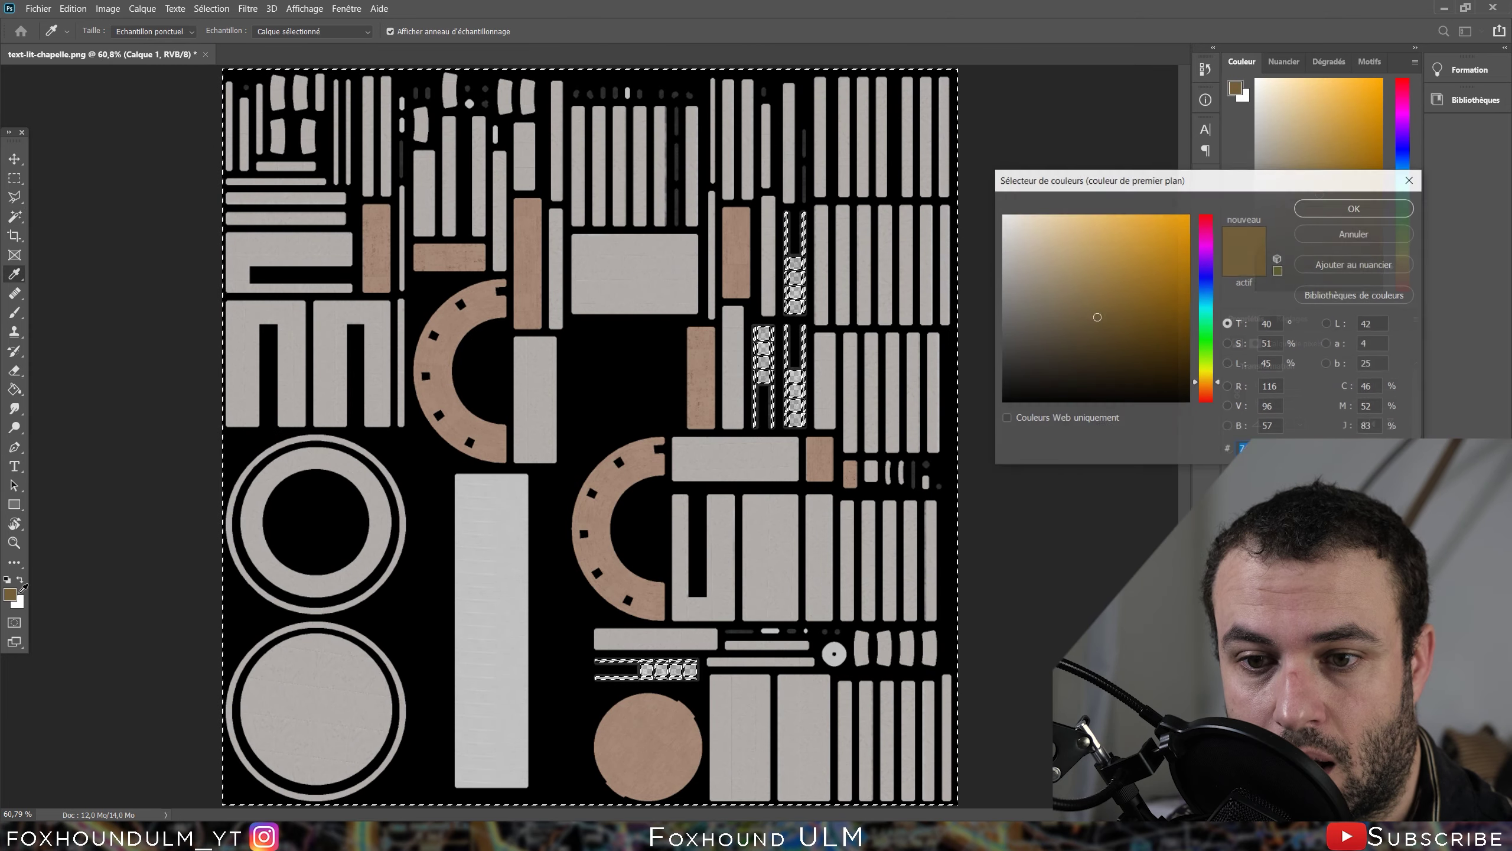
{"action": "left_click_drag", "start_coordinate": [1007, 388], "coordinate": [1003, 403]}
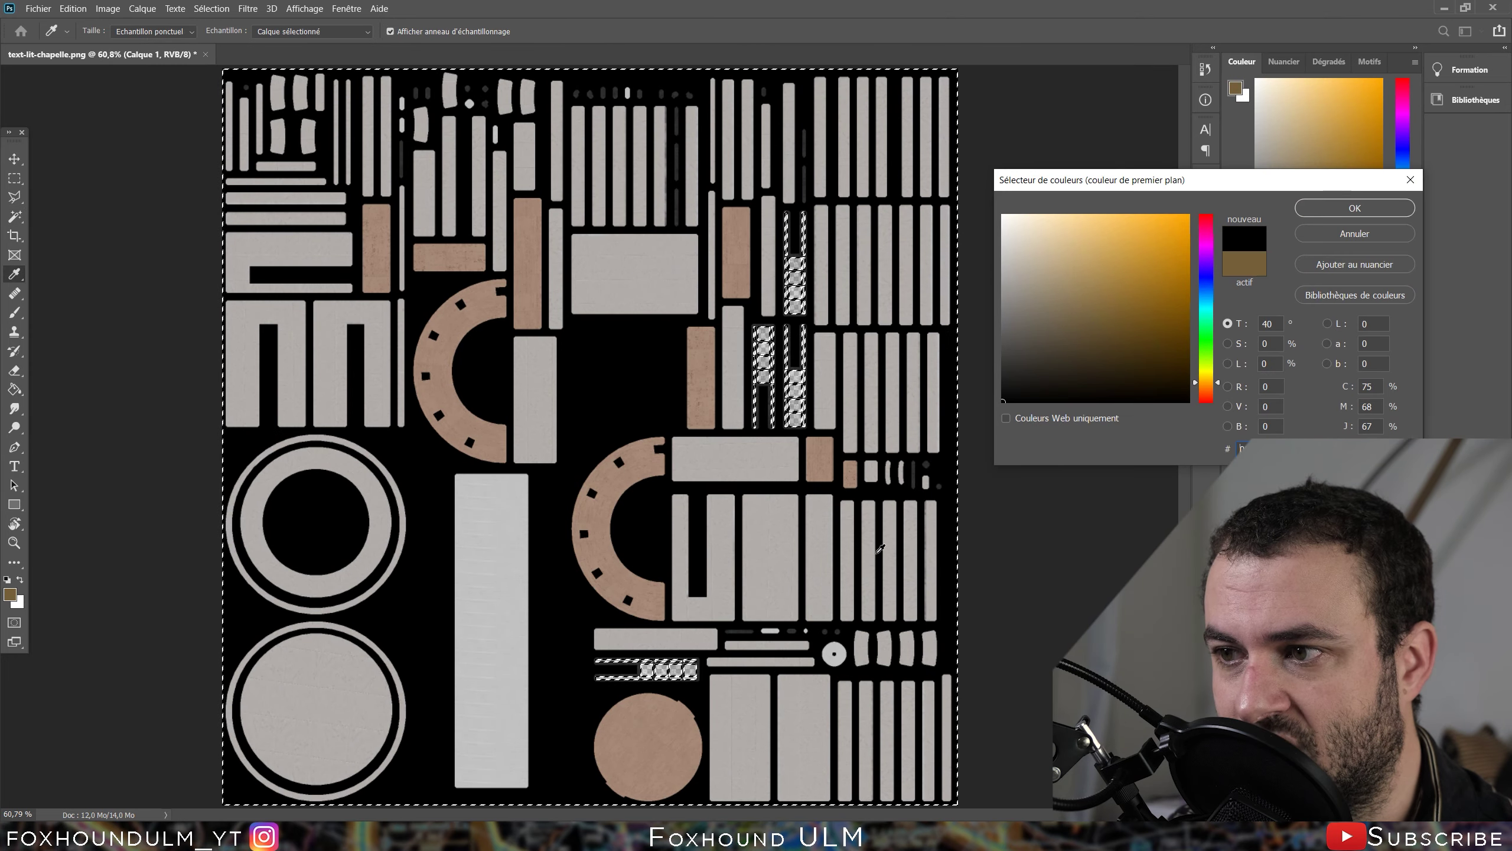
{"action": "left_click", "coordinate": [1355, 208]}
{"action": "key", "text": "g"}
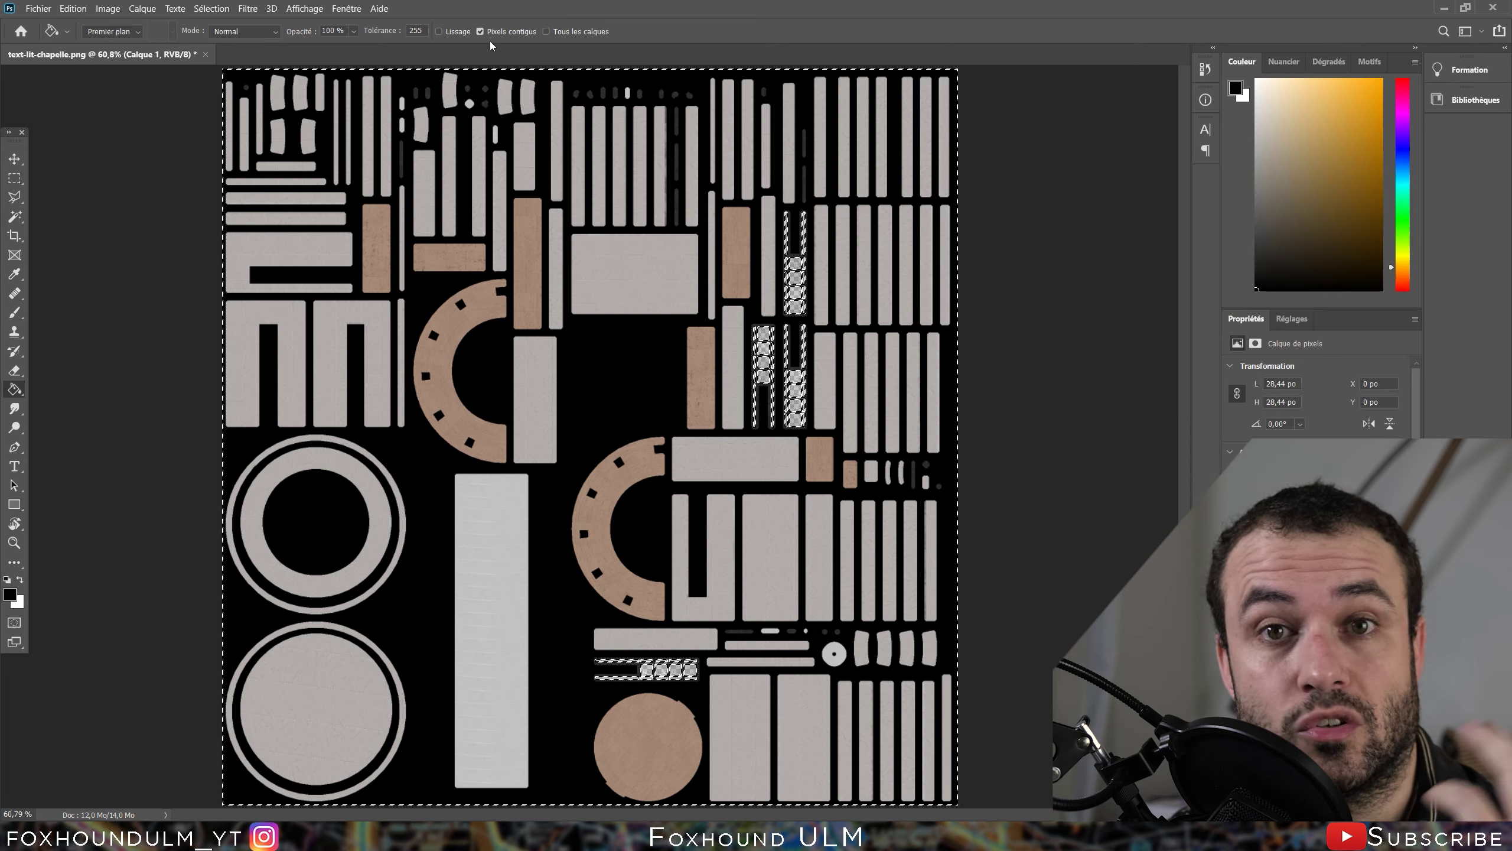
{"action": "left_click", "coordinate": [381, 179]}
{"action": "left_click", "coordinate": [14, 197]}
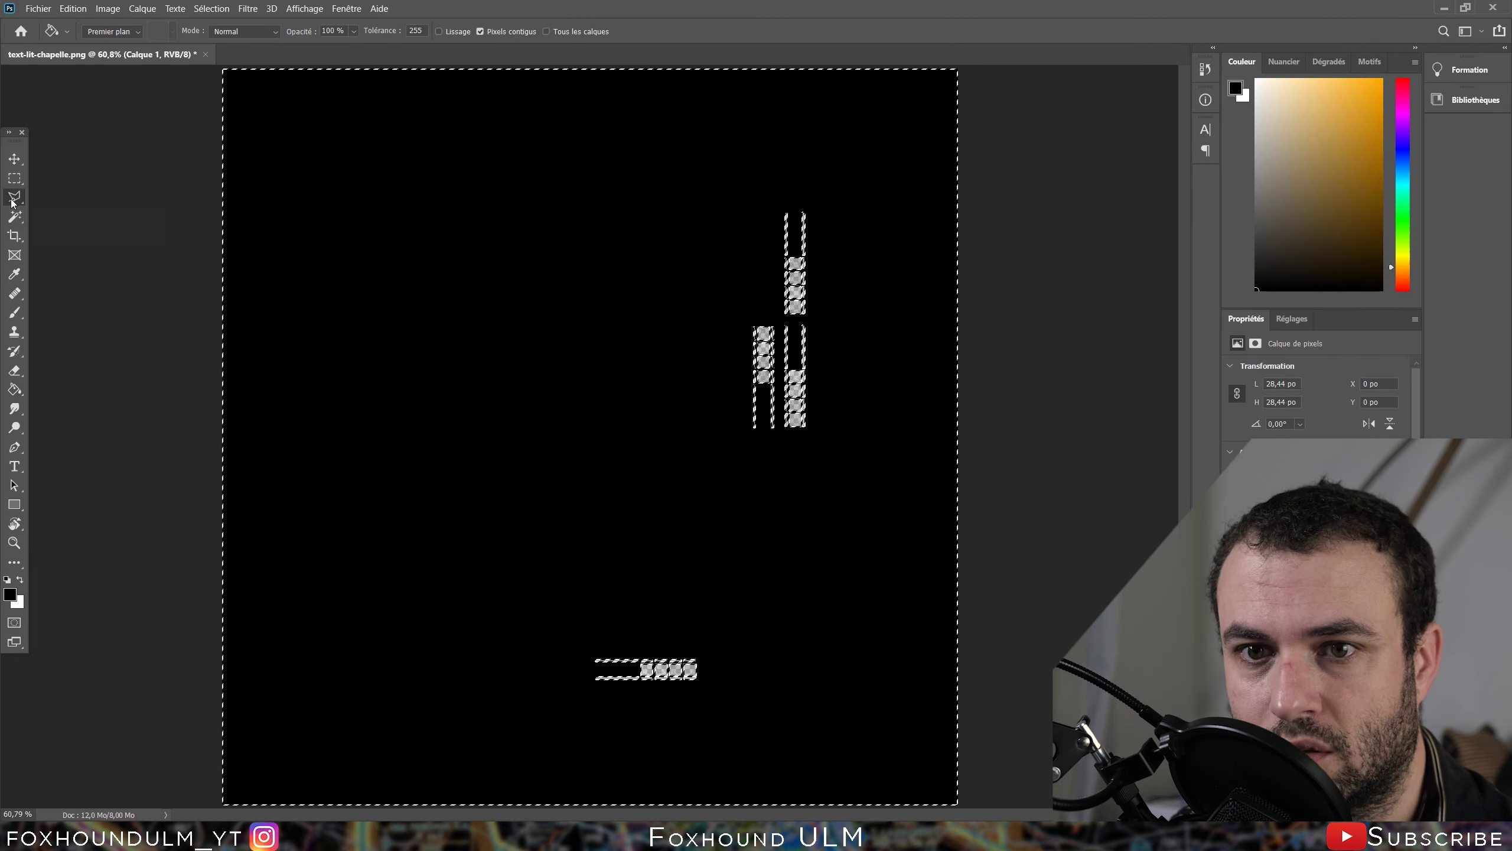
{"action": "key", "text": "ctrl+d"}
{"action": "key", "text": "m"}
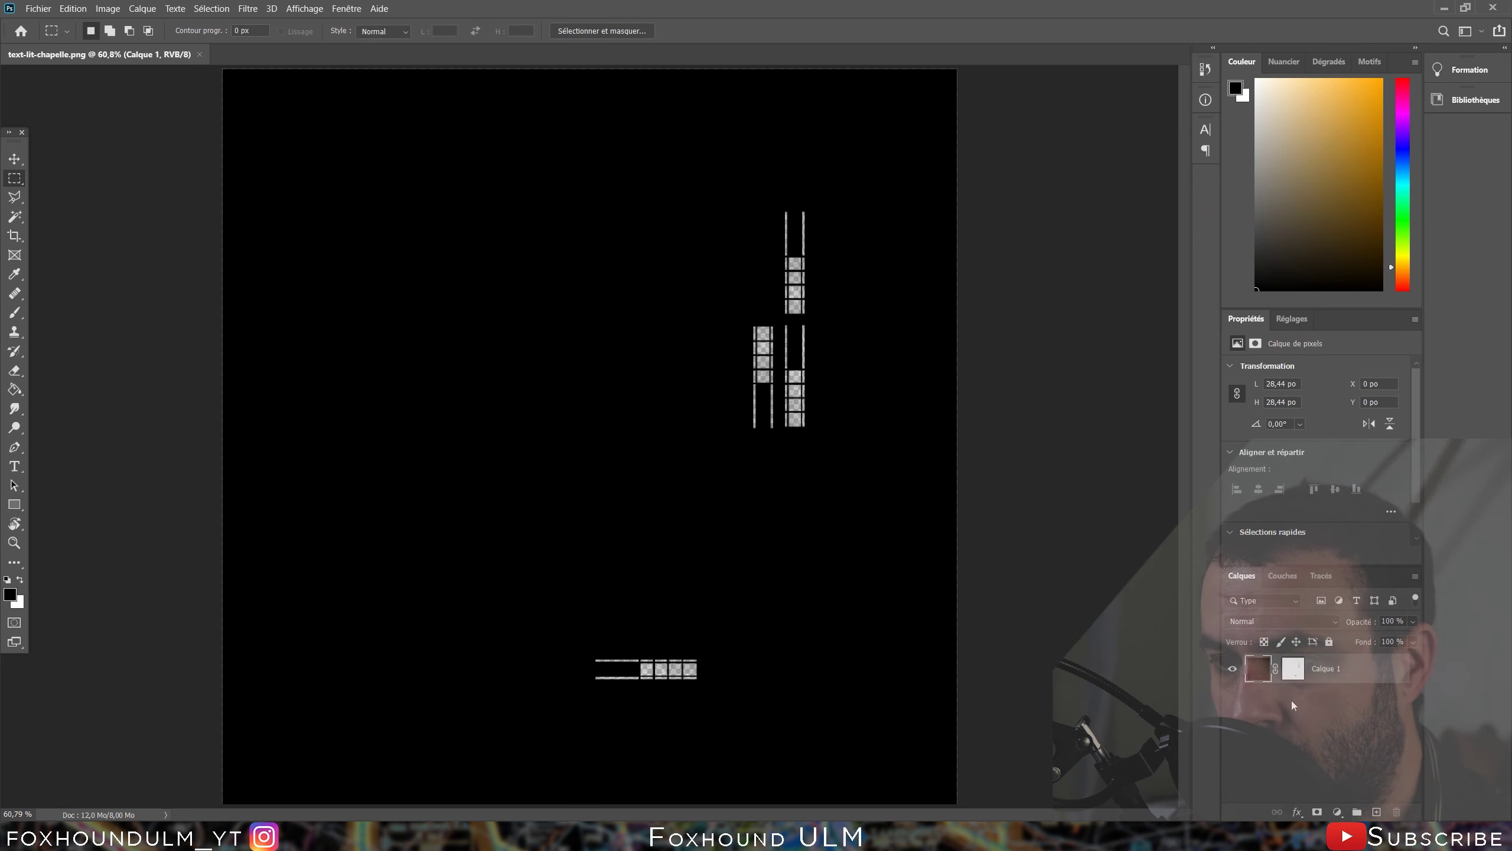
- Lower Calque 1's layer mask density to 0% and zoom in to inspect the window tiles
{"action": "left_click", "coordinate": [1303, 670]}
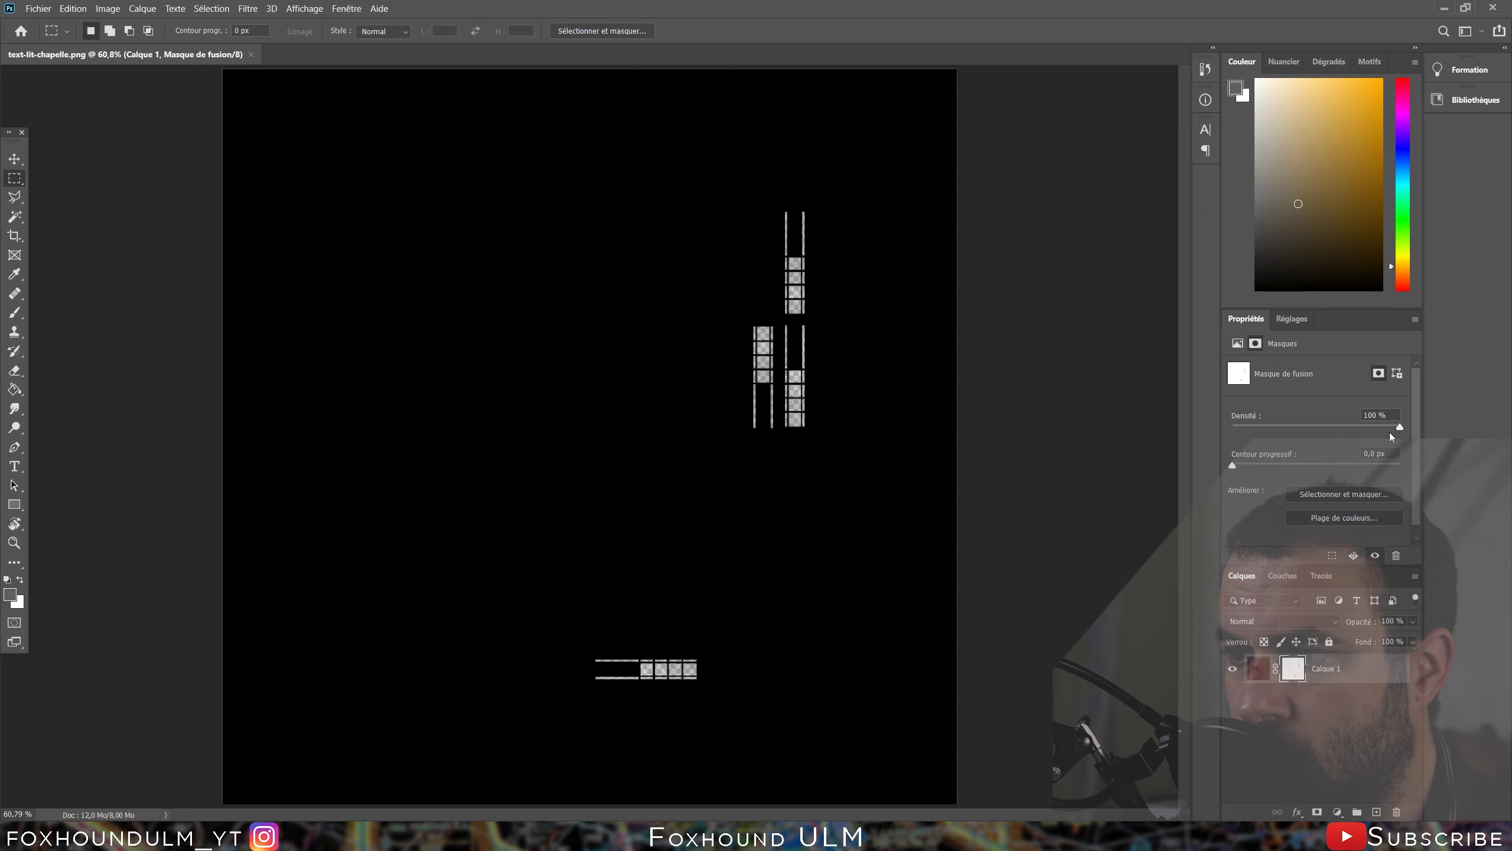
{"action": "left_click_drag", "start_coordinate": [1394, 428], "coordinate": [1092, 428]}
{"action": "scroll", "coordinate": [804, 417], "scroll_direction": "up", "scroll_amount": 5, "text": "alt"}
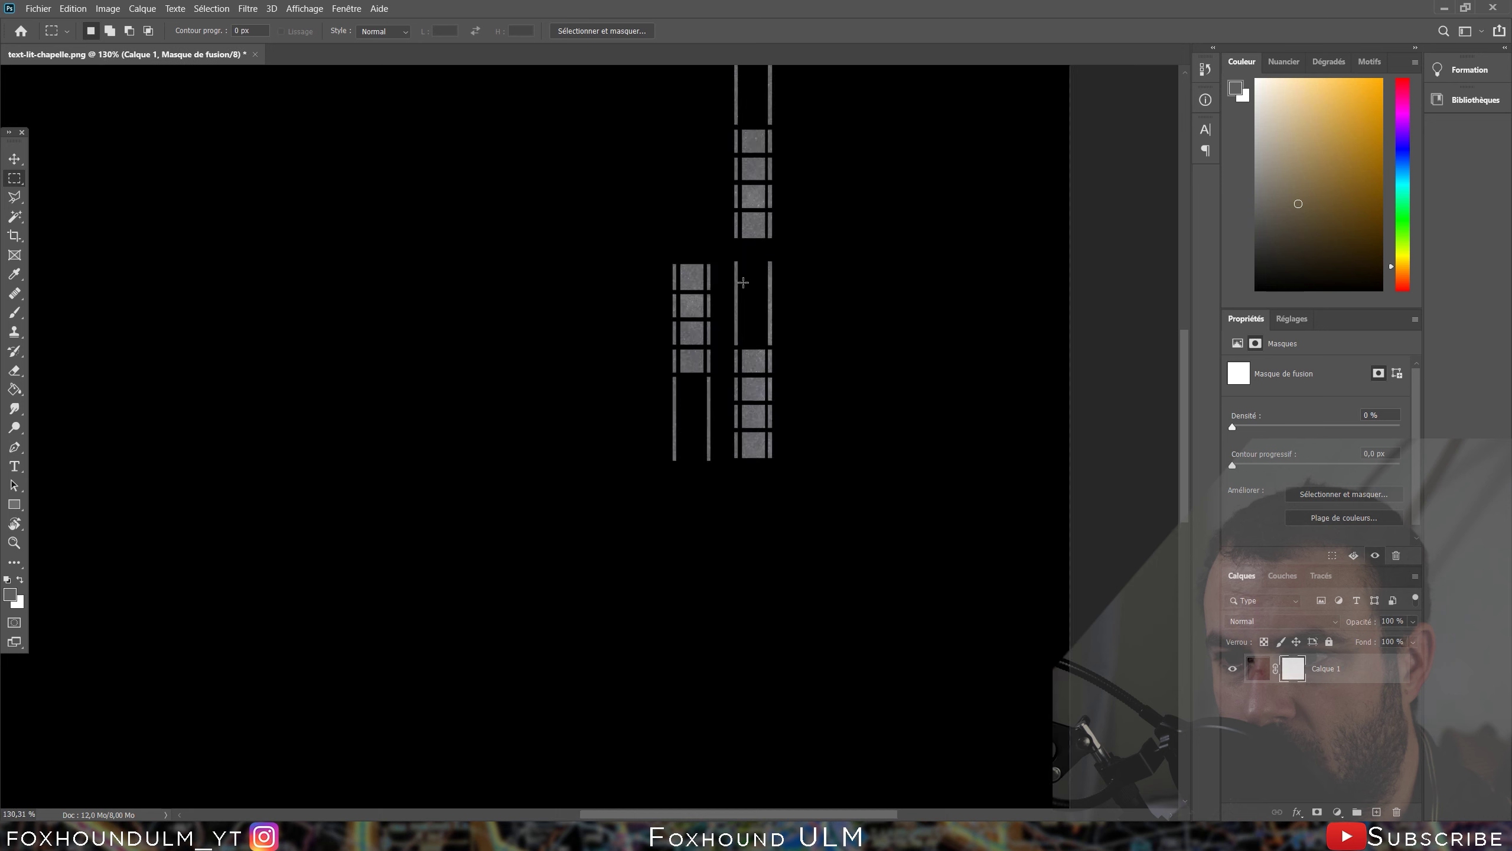
{"action": "scroll", "coordinate": [702, 387], "scroll_direction": "up", "scroll_amount": 3}
{"action": "scroll", "coordinate": [673, 408], "scroll_direction": "up", "scroll_amount": 2}
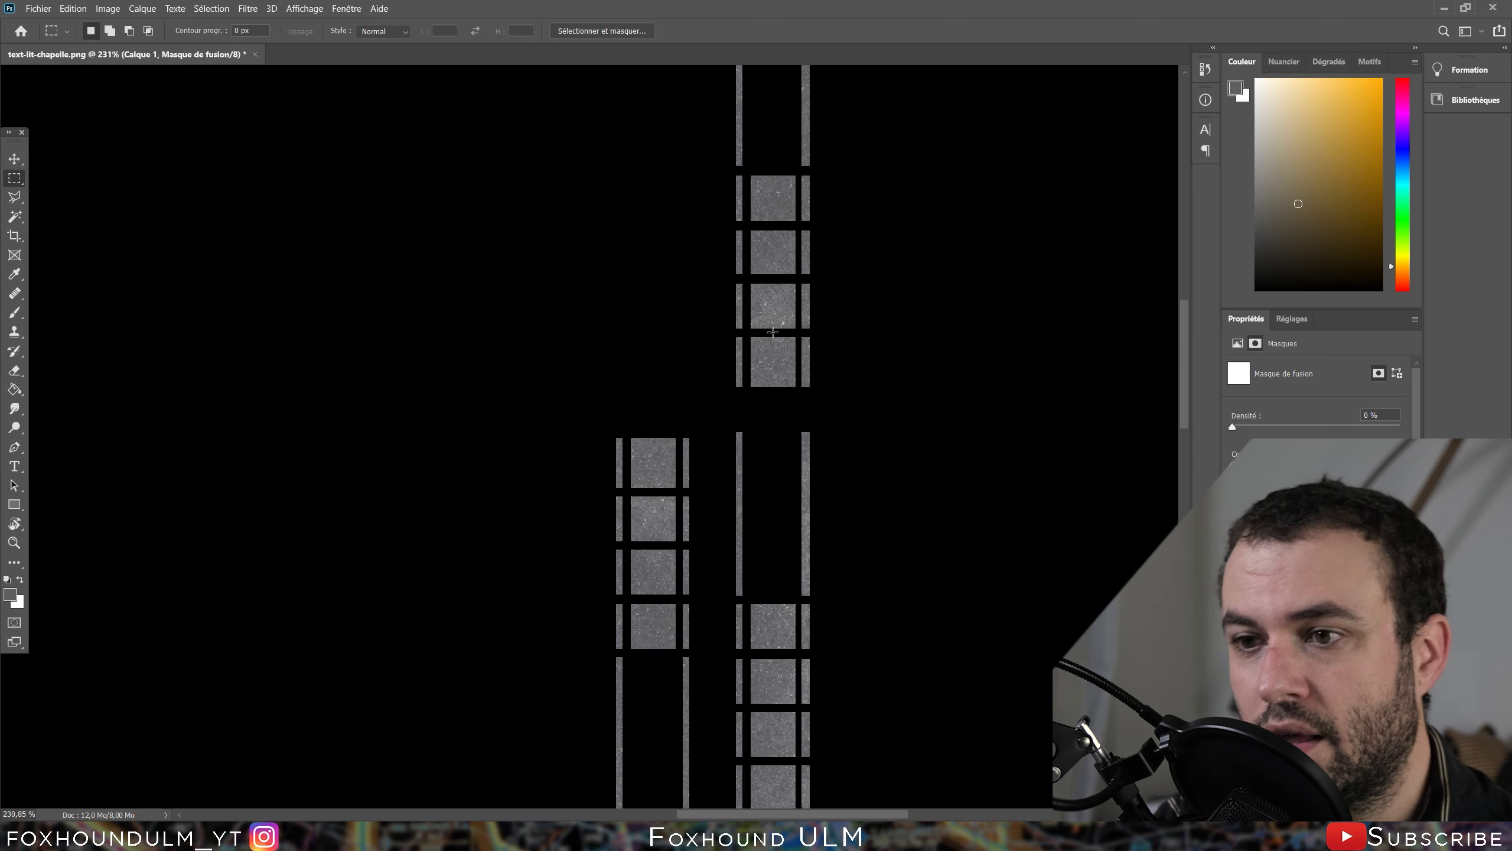
{"action": "scroll", "coordinate": [724, 348], "scroll_direction": "up", "scroll_amount": 2}
{"action": "scroll", "coordinate": [752, 477], "scroll_direction": "up", "scroll_amount": 1}
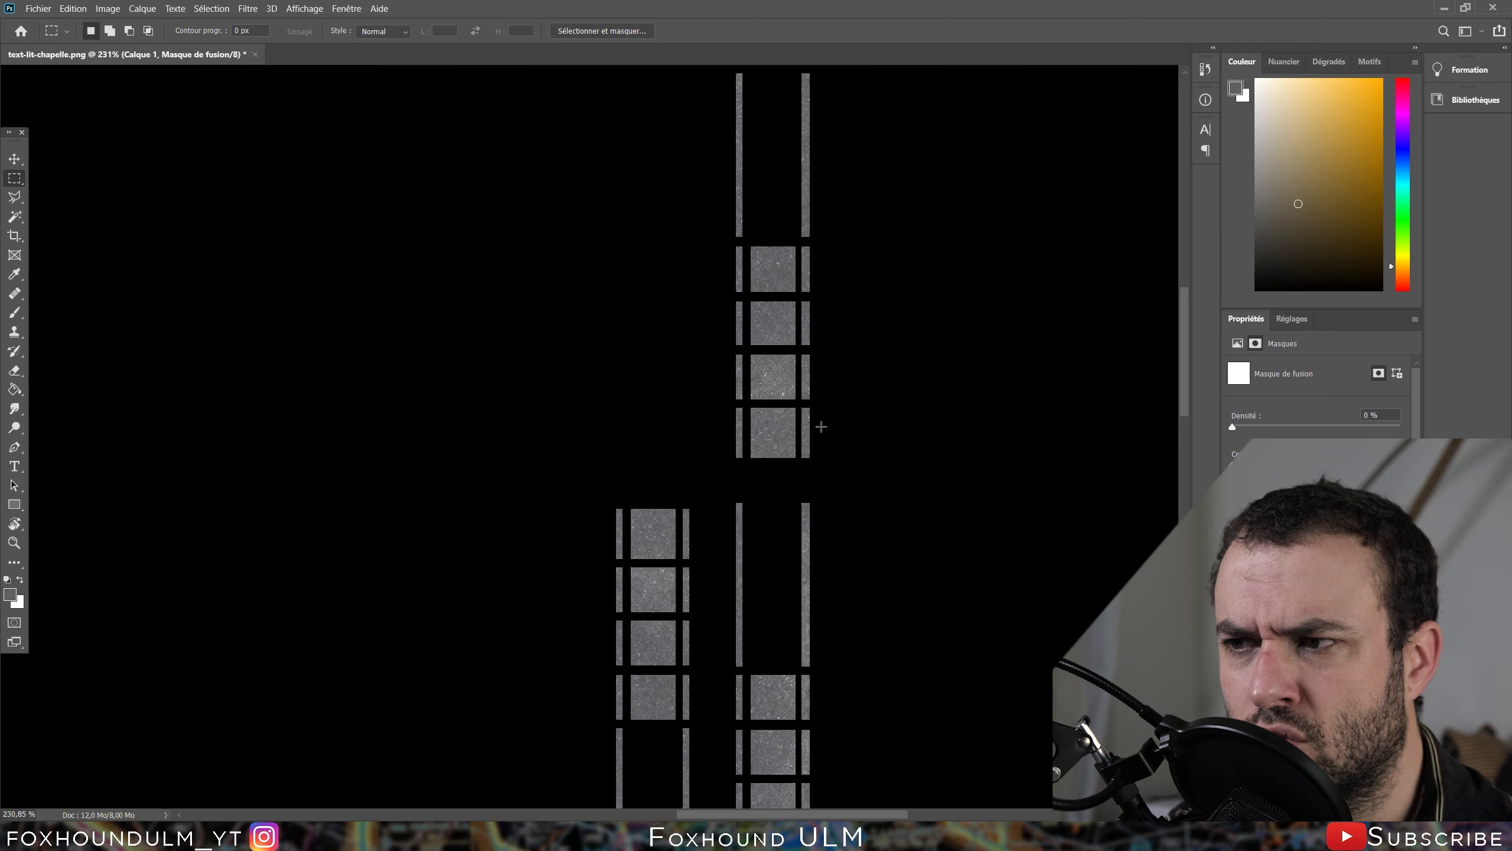
{"action": "scroll", "coordinate": [813, 437], "scroll_direction": "down", "scroll_amount": 2}
{"action": "scroll", "coordinate": [810, 477], "scroll_direction": "down", "scroll_amount": 3, "text": "alt"}
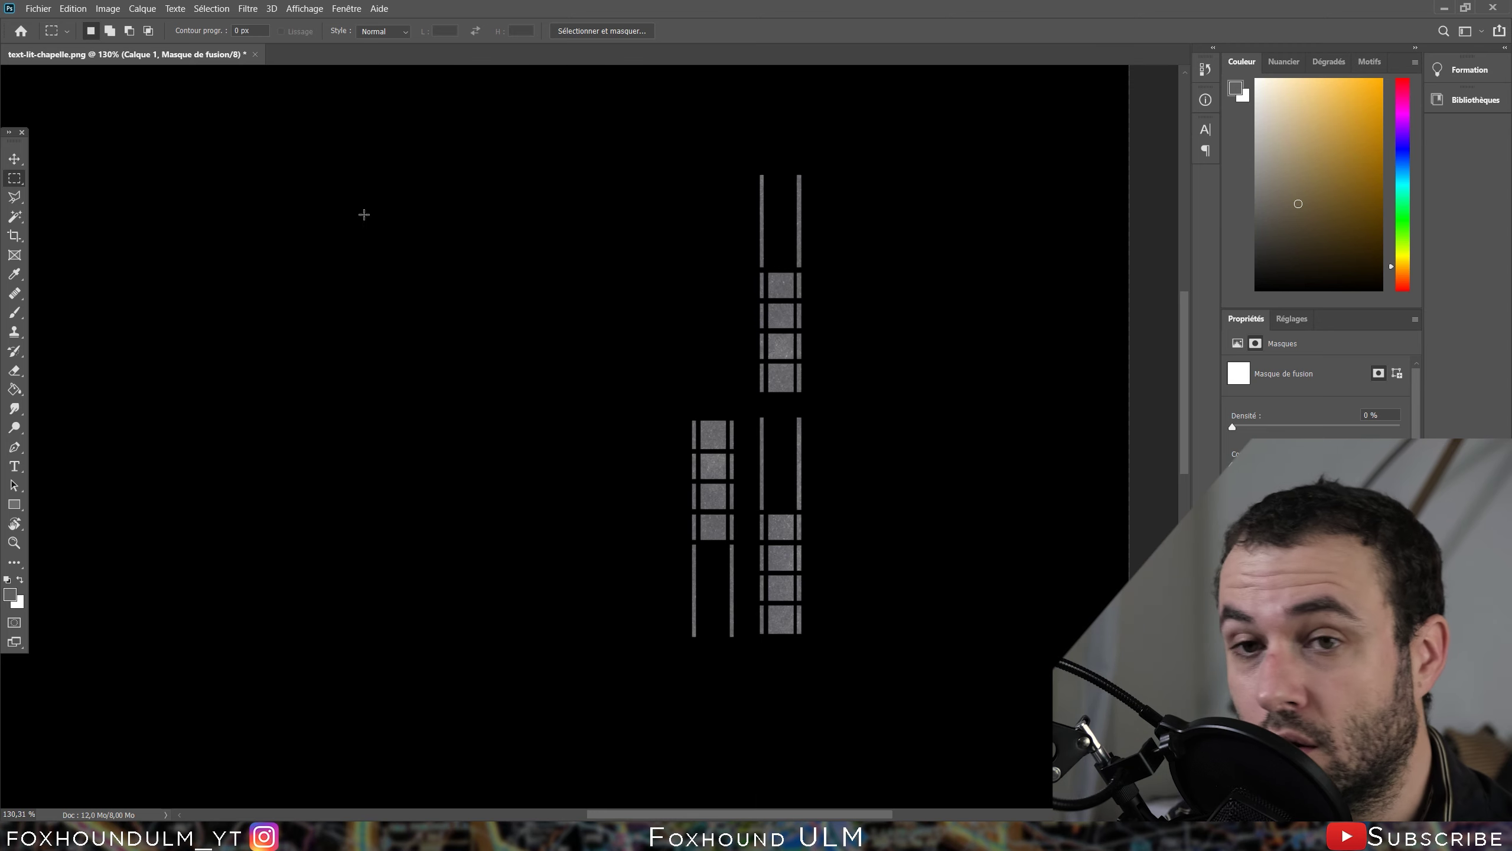
{"action": "left_click", "coordinate": [143, 9]}
{"action": "mouse_move", "coordinate": [201, 178]}
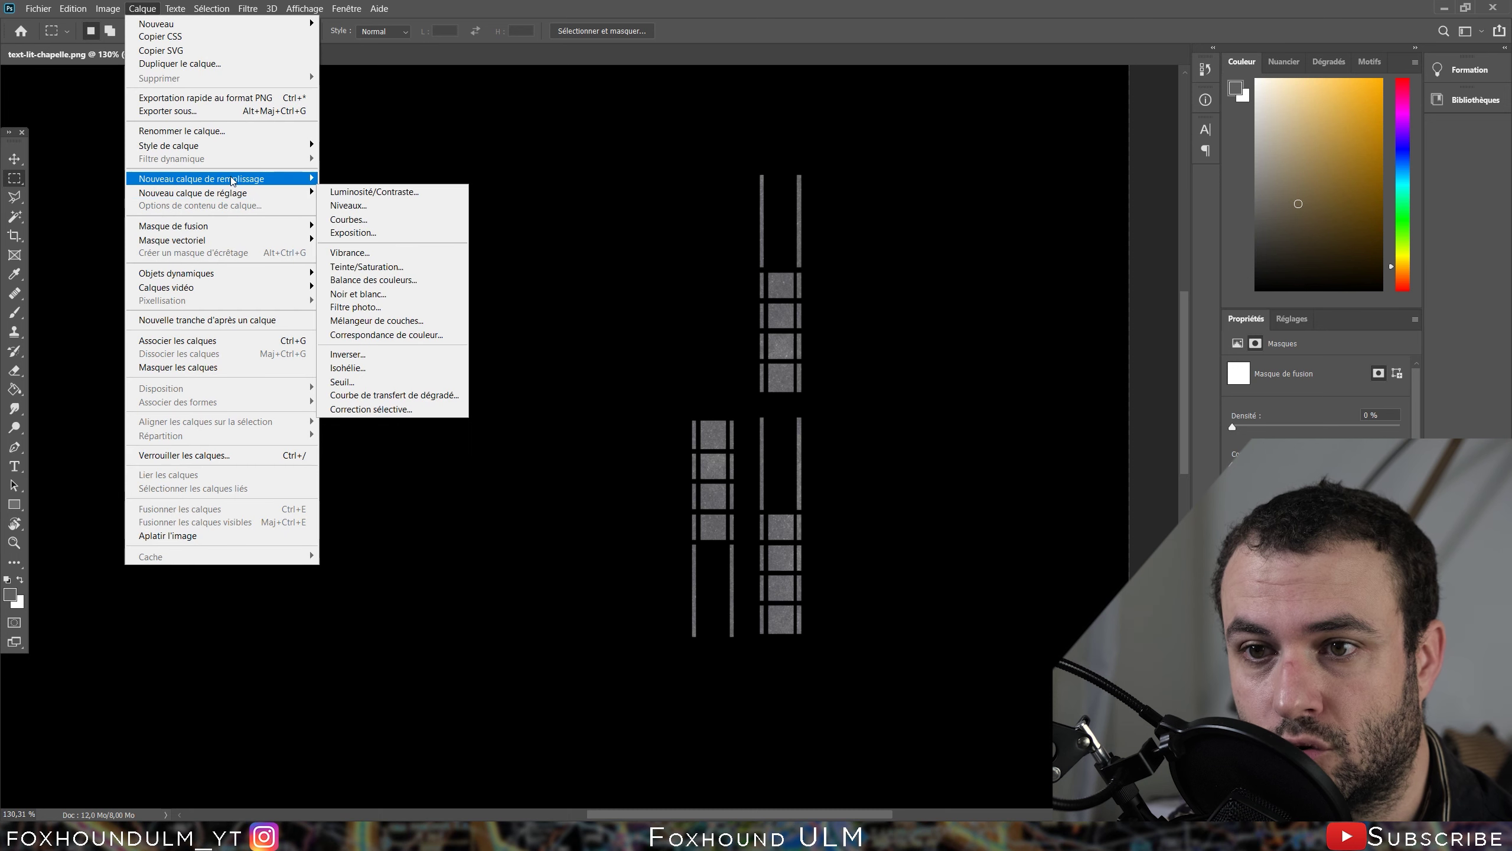
- Add a Couleur unie fill layer in a slightly lightened, desaturated ochre colour
{"action": "left_click", "coordinate": [357, 176]}
{"action": "left_click", "coordinate": [791, 204]}
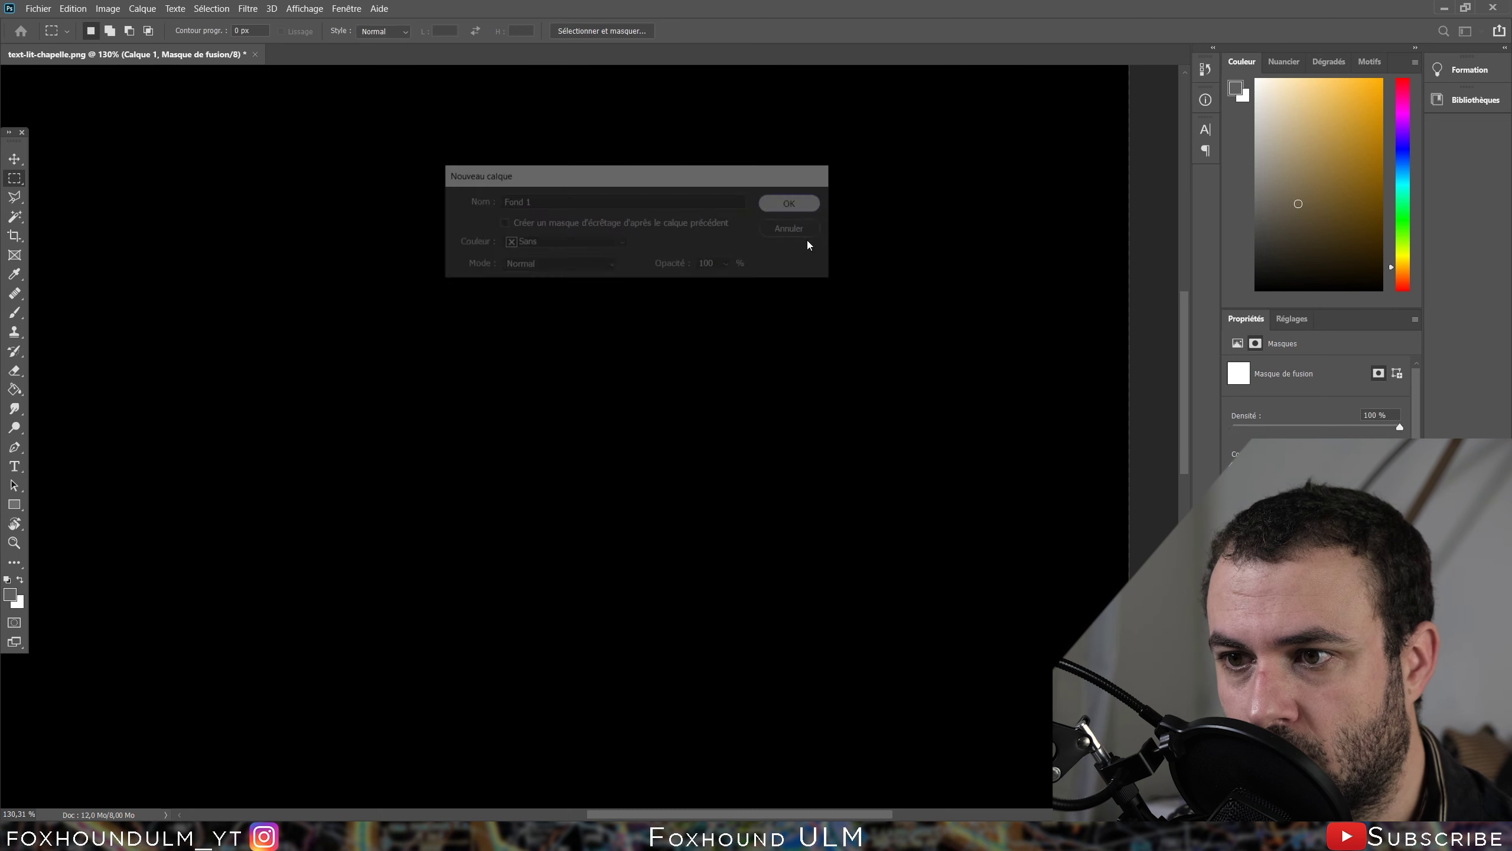
{"action": "left_click", "coordinate": [1205, 375]}
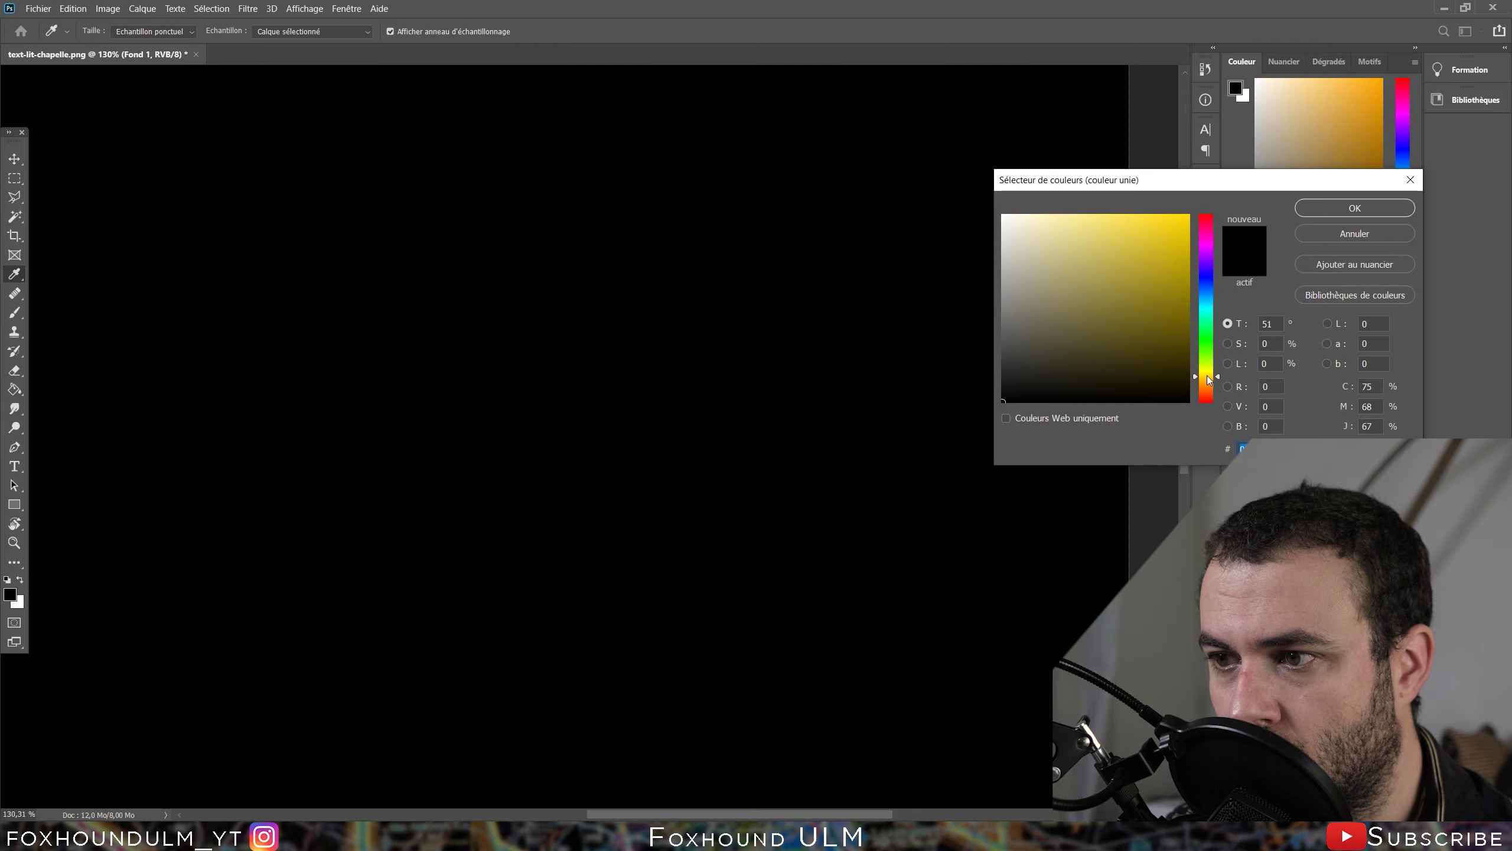
{"action": "left_click", "coordinate": [1114, 306]}
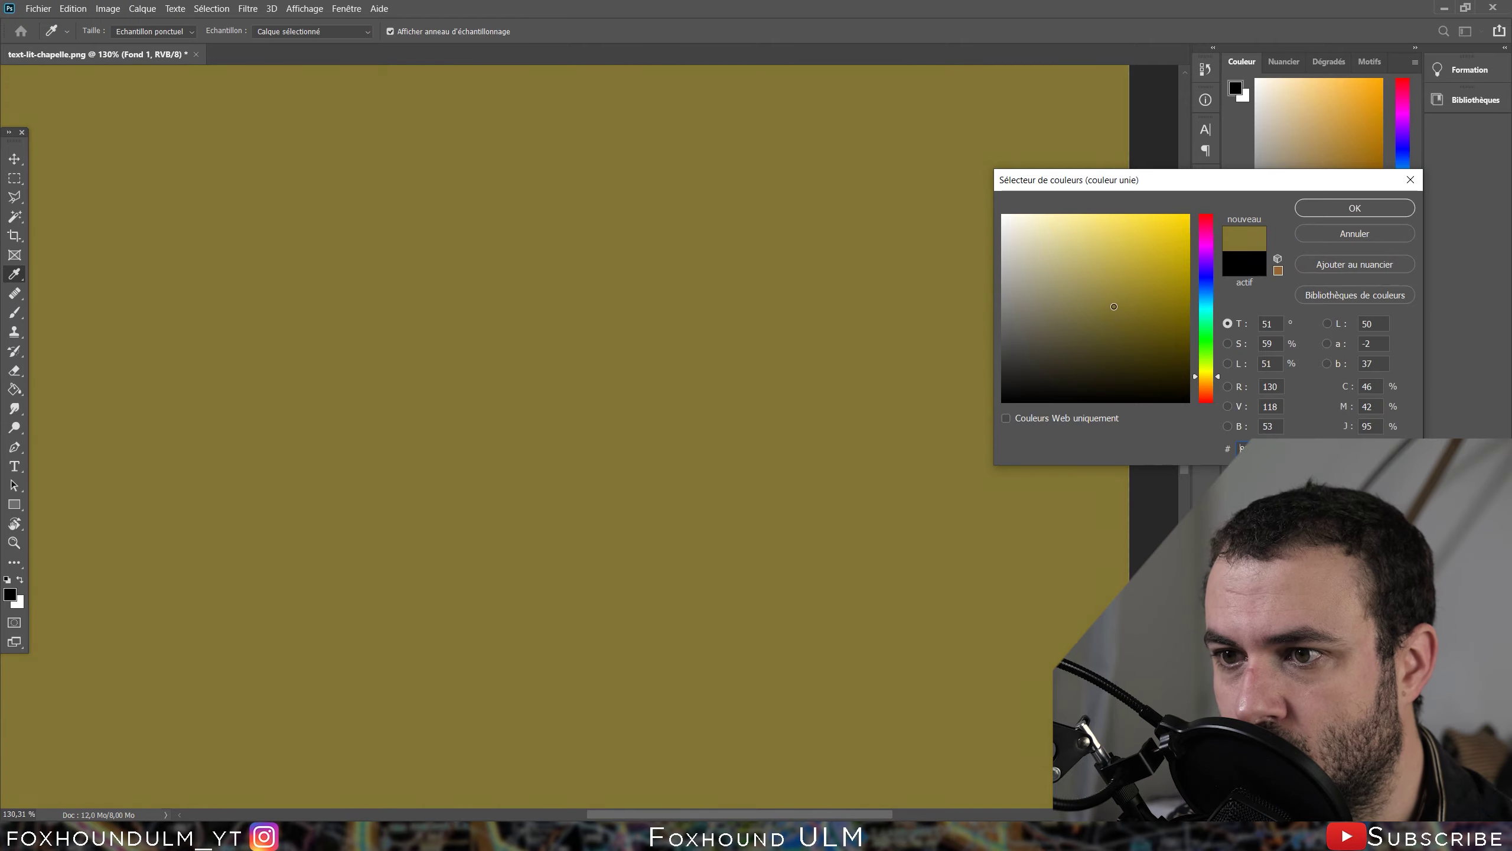
{"action": "left_click_drag", "start_coordinate": [1217, 377], "coordinate": [1219, 385]}
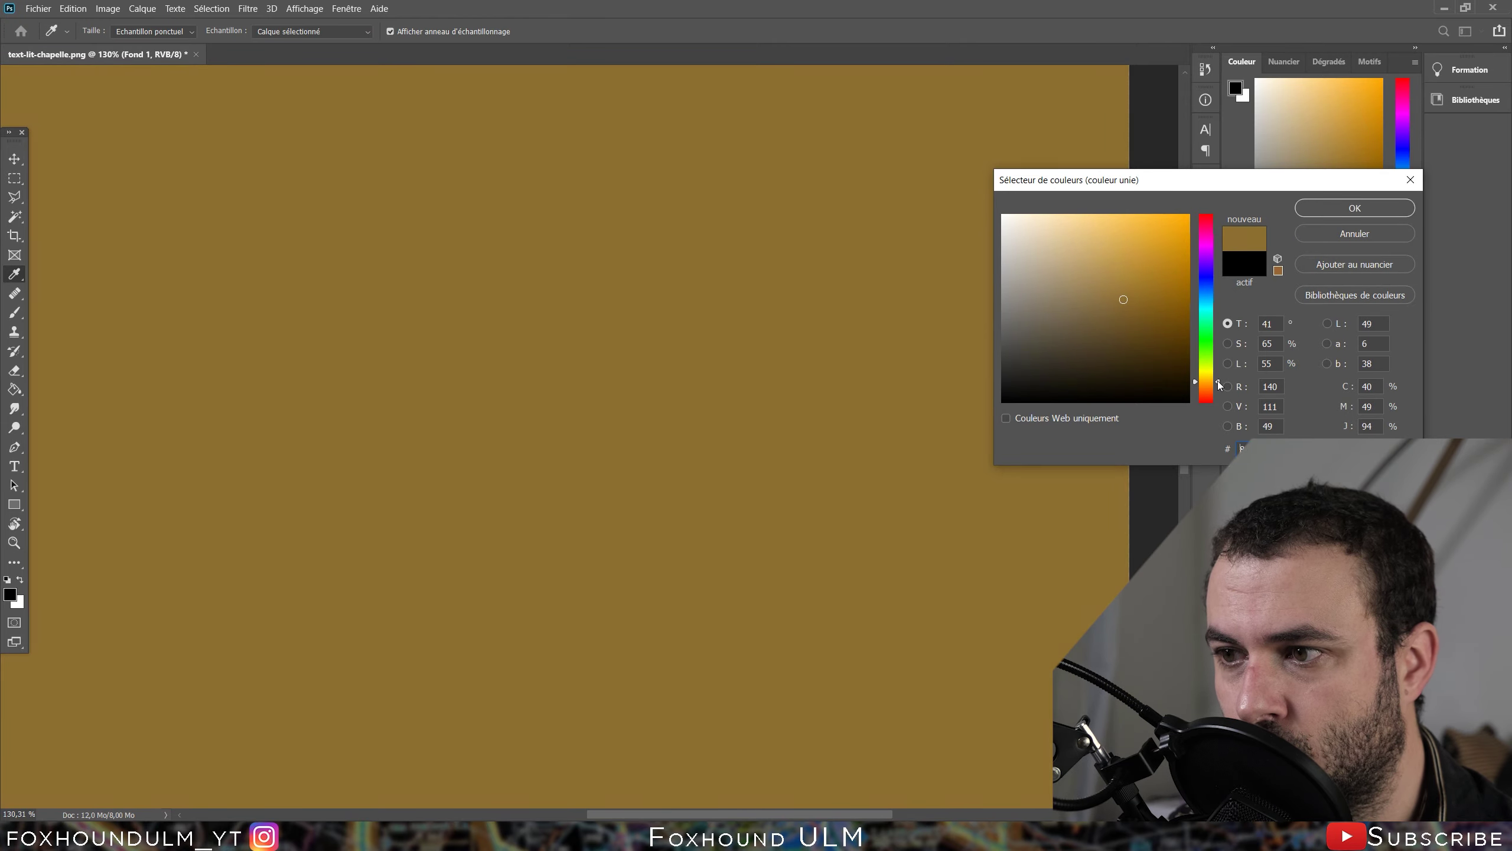
{"action": "left_click", "coordinate": [1123, 293]}
{"action": "left_click", "coordinate": [1111, 302]}
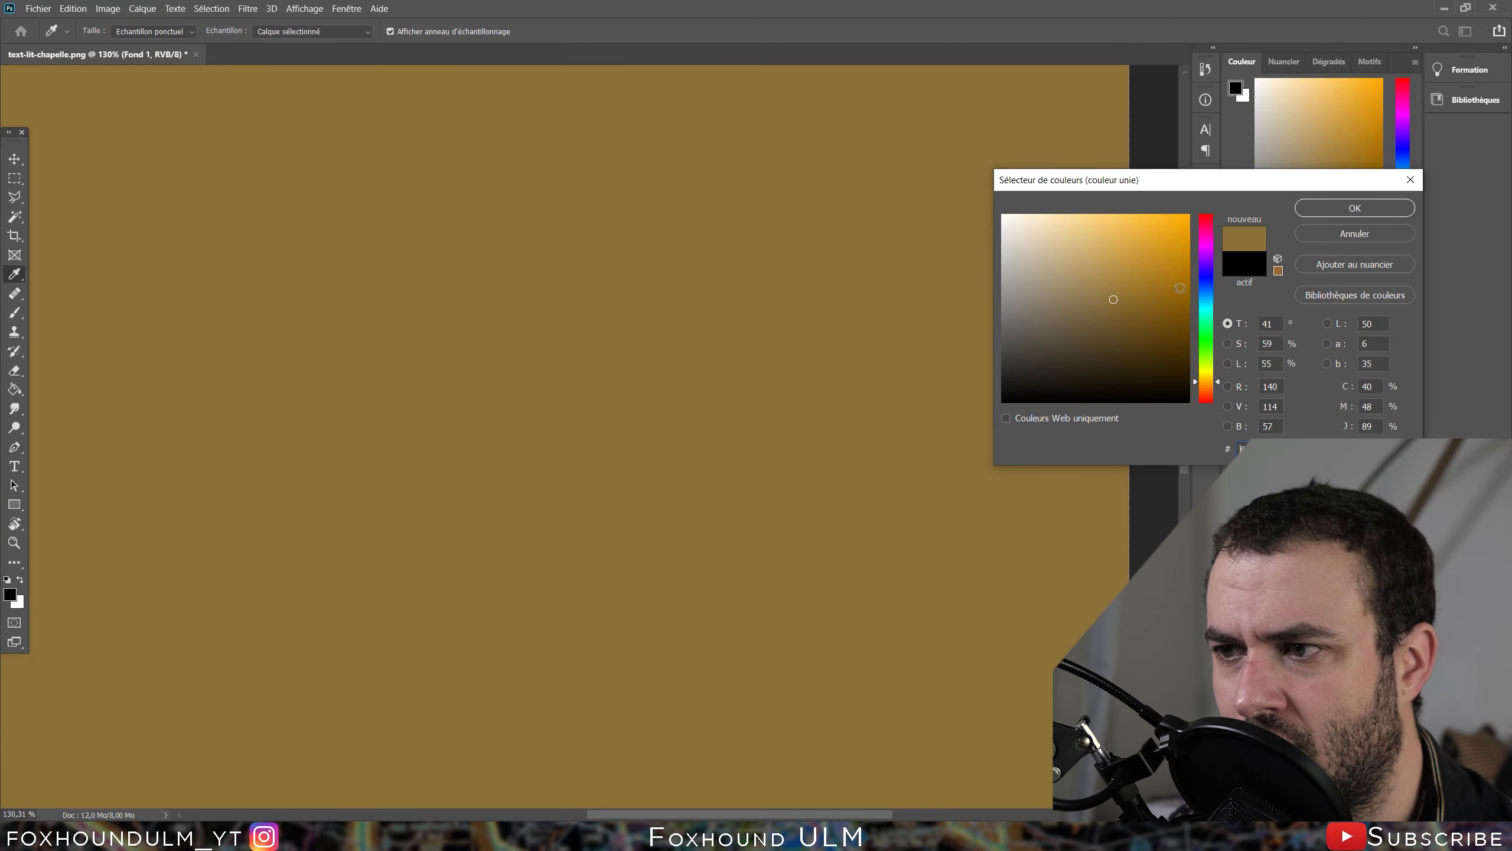
{"action": "left_click", "coordinate": [1355, 206]}
- Set the fill layer's blend mode to Obscurcir
{"action": "left_click", "coordinate": [1274, 620]}
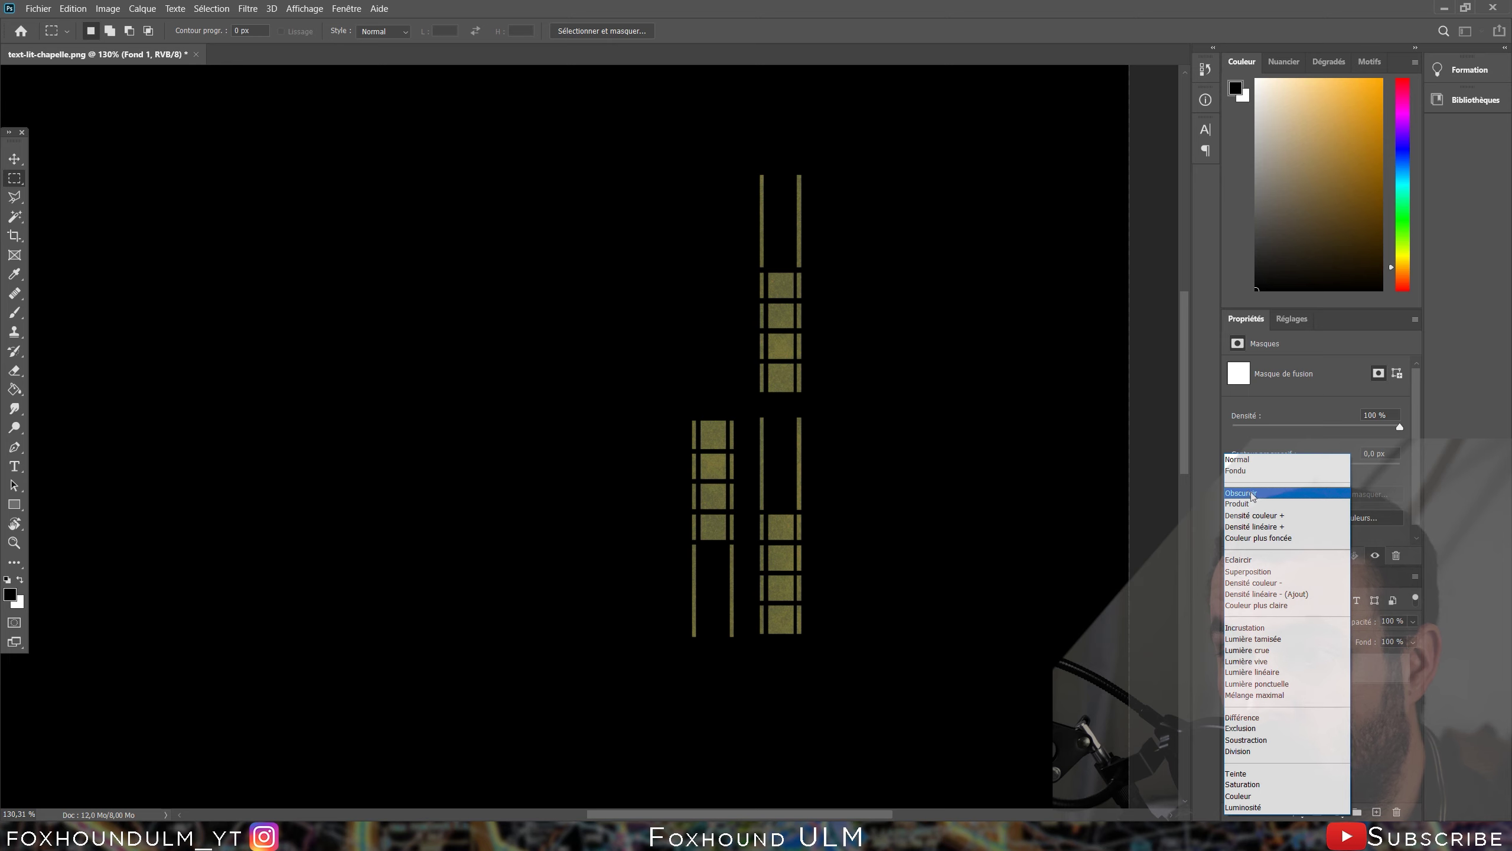
{"action": "left_click", "coordinate": [1250, 486]}
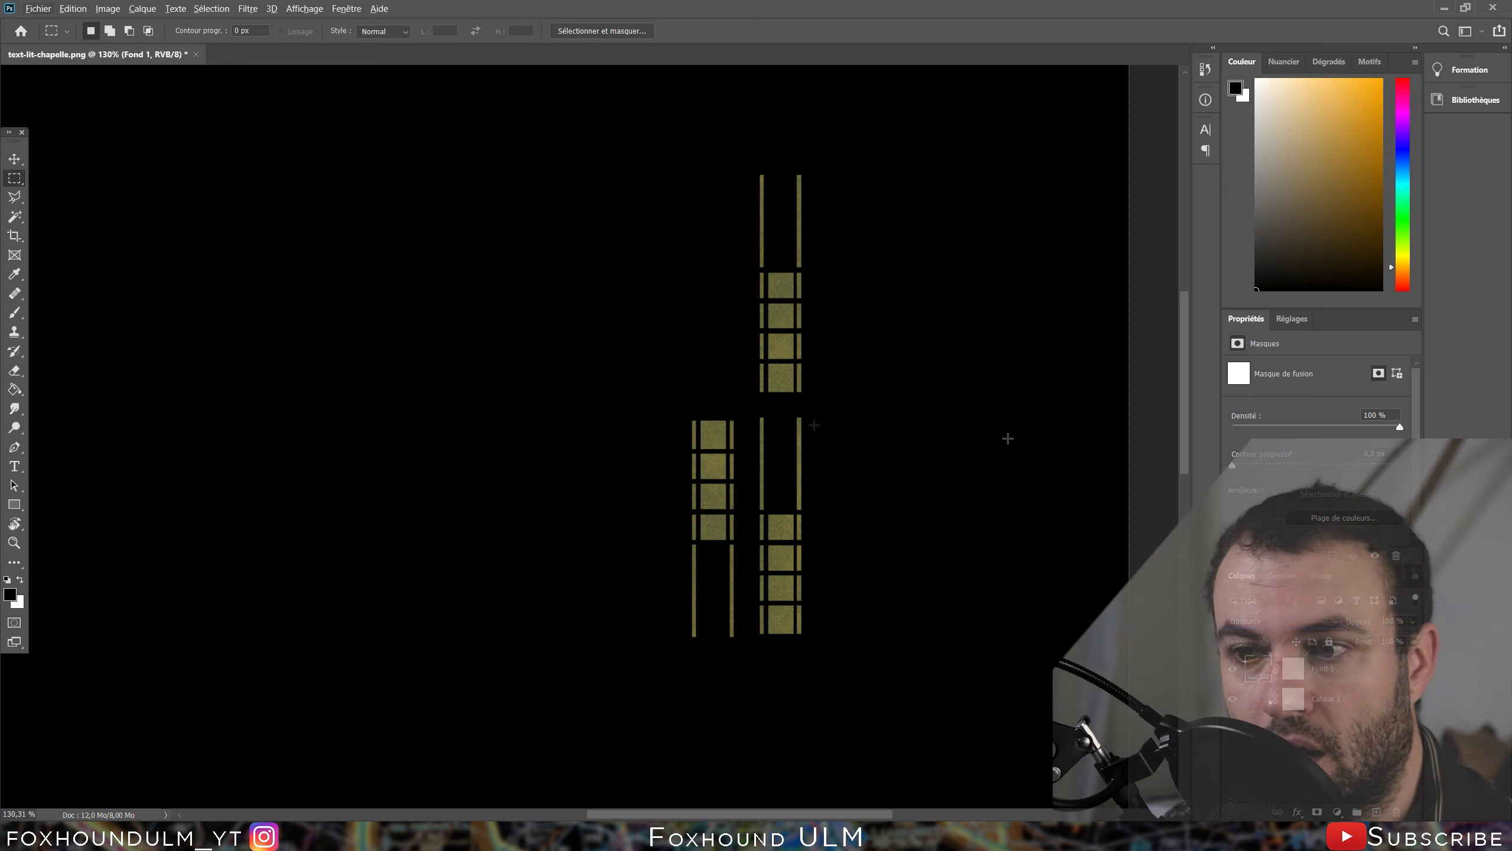
{"action": "scroll", "coordinate": [857, 470], "scroll_direction": "up", "scroll_amount": 5, "text": "alt"}
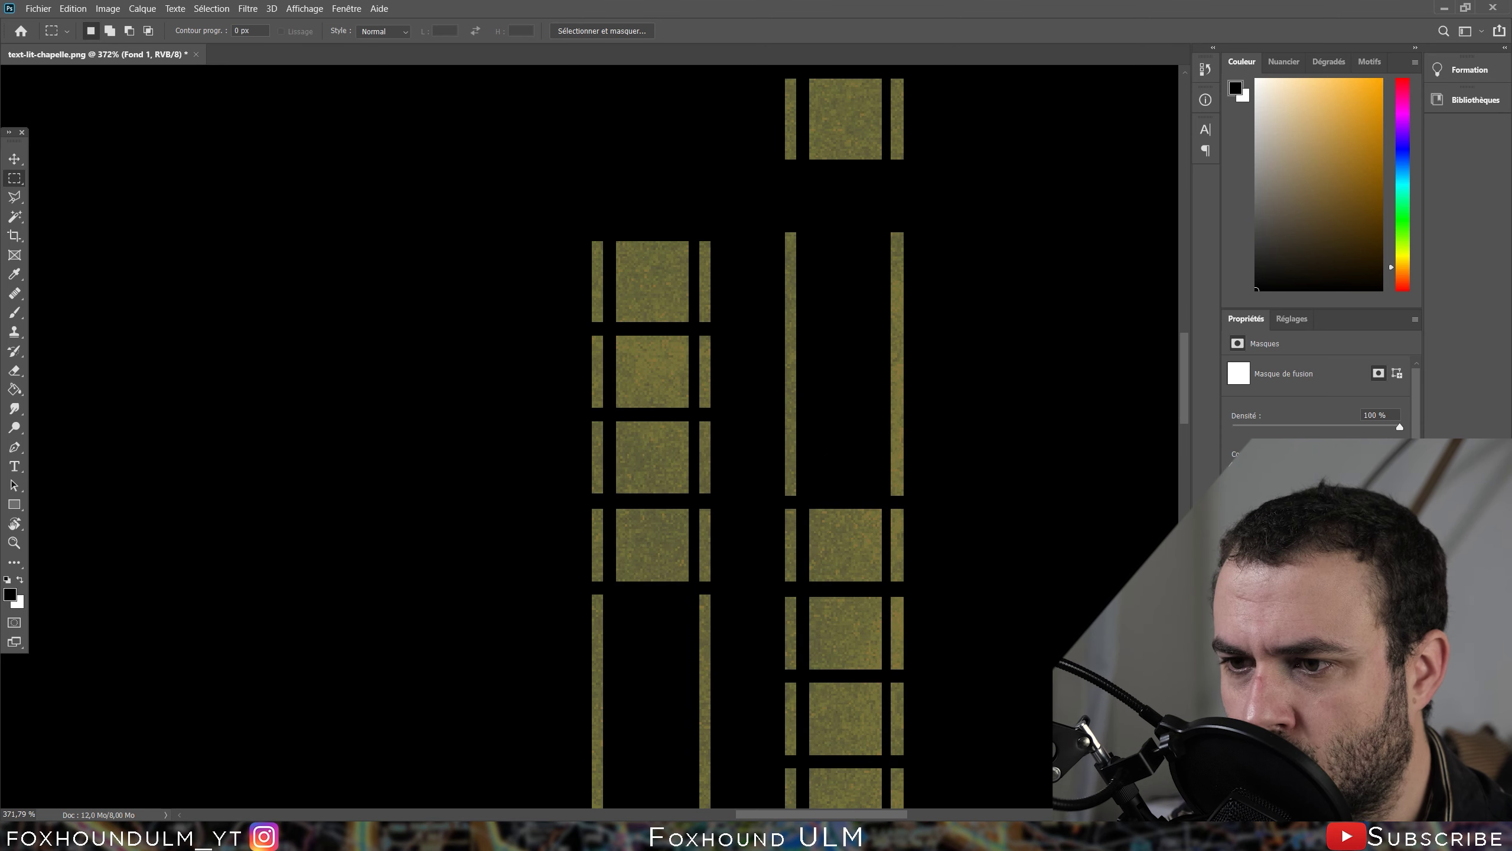
- Adjust the fill layer's colour to a brighter gold
{"action": "double_click", "coordinate": [1251, 667]}
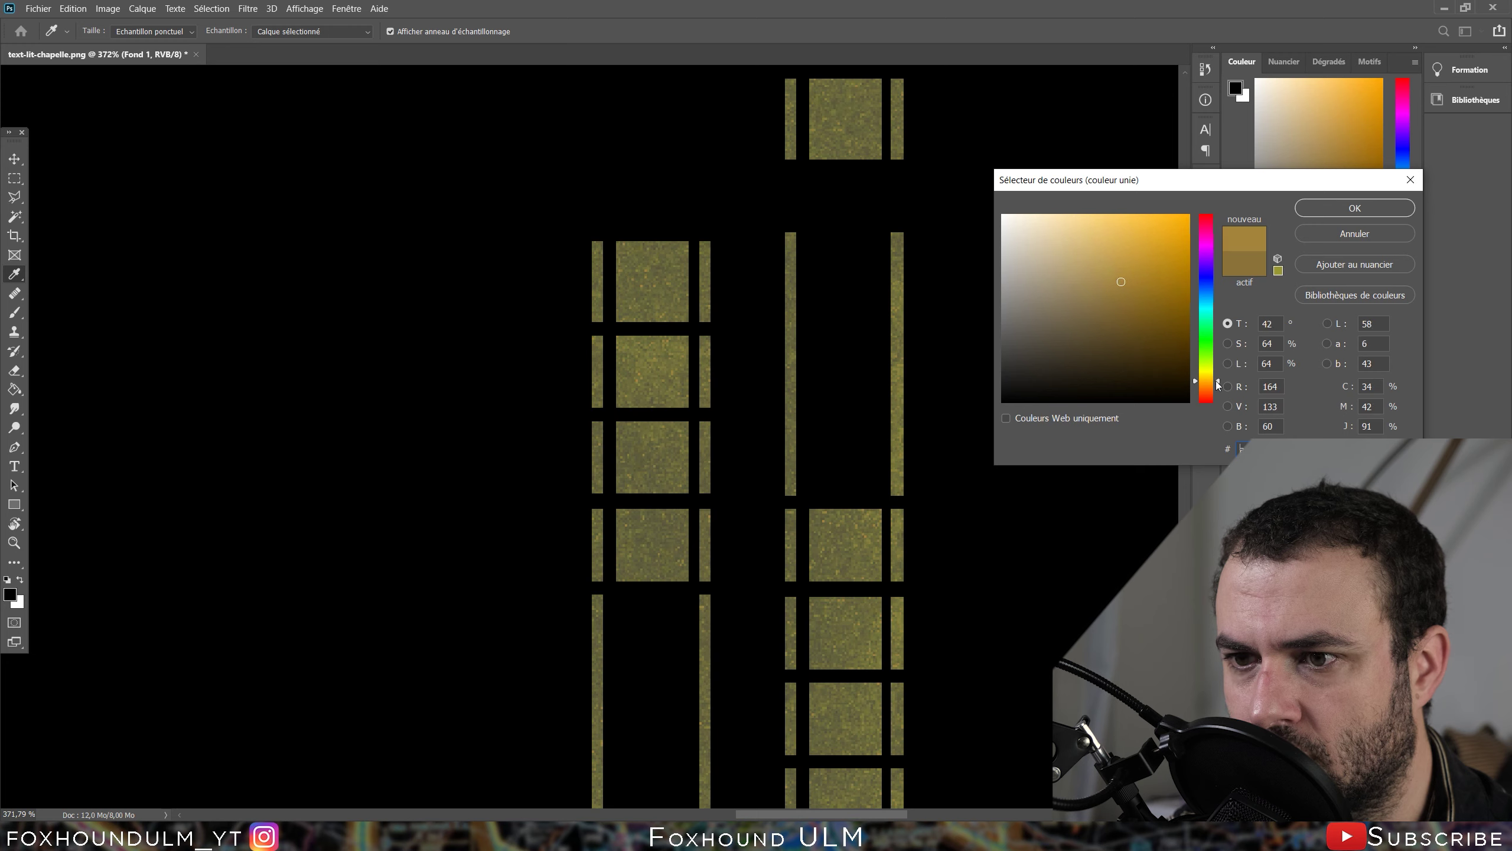
{"action": "key", "text": "Return"}
{"action": "key", "text": "m"}
{"action": "scroll", "coordinate": [889, 409], "scroll_direction": "down", "scroll_amount": 3, "text": "alt"}
{"action": "scroll", "coordinate": [889, 409], "scroll_direction": "down", "scroll_amount": 1, "text": "alt"}
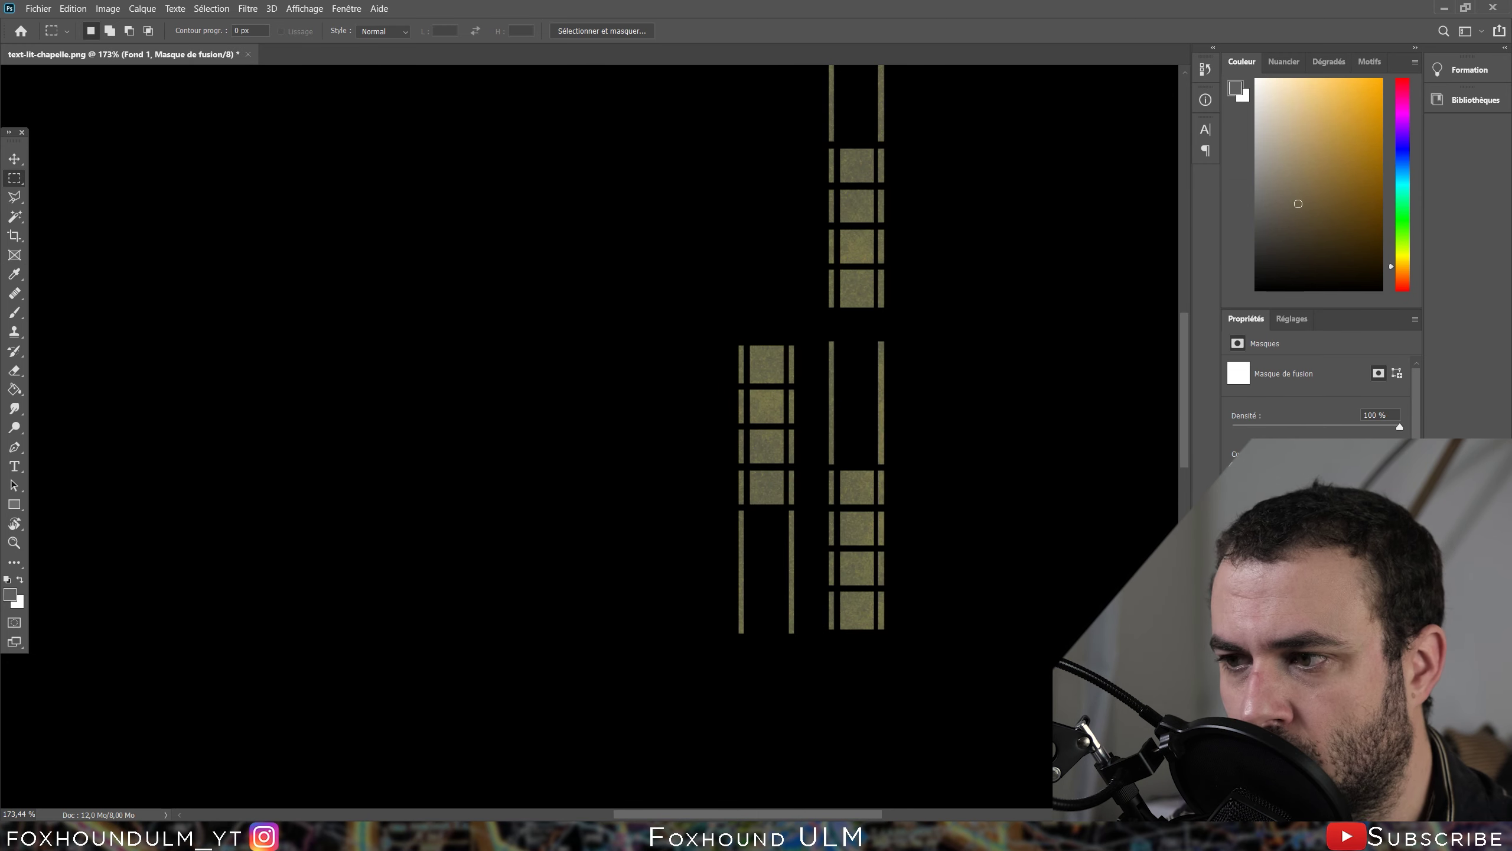
- Restore Calque 1's mask density to 100% and return to the fitted RVB image view
{"action": "key", "text": "alt+bracketright"}
{"action": "left_click", "coordinate": [1293, 698], "text": "alt"}
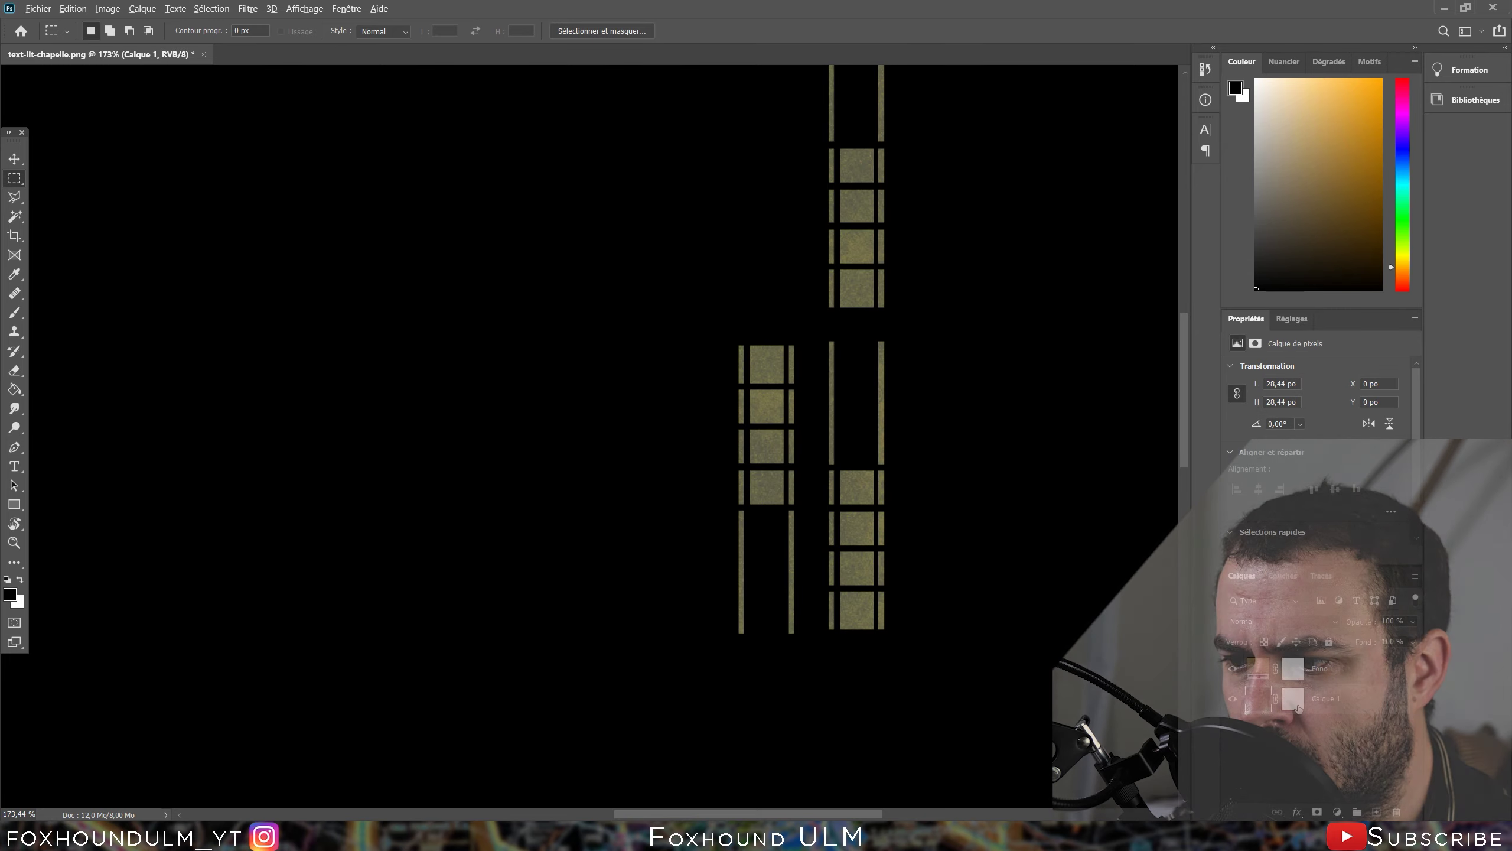
{"action": "left_click_drag", "start_coordinate": [1231, 427], "coordinate": [1400, 427]}
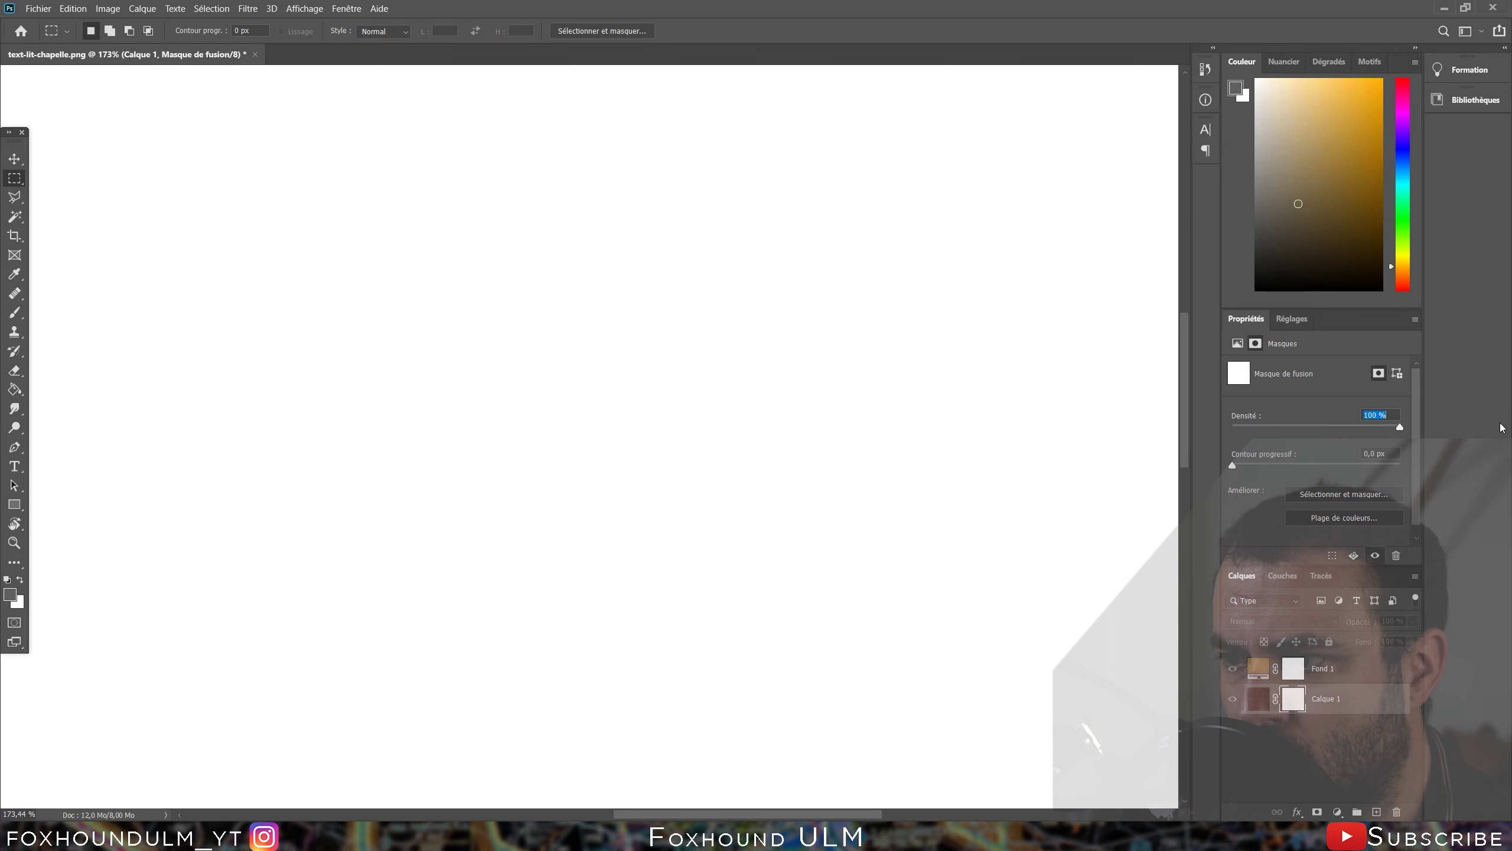
{"action": "key", "text": "ctrl+2"}
{"action": "key", "text": "ctrl+0"}
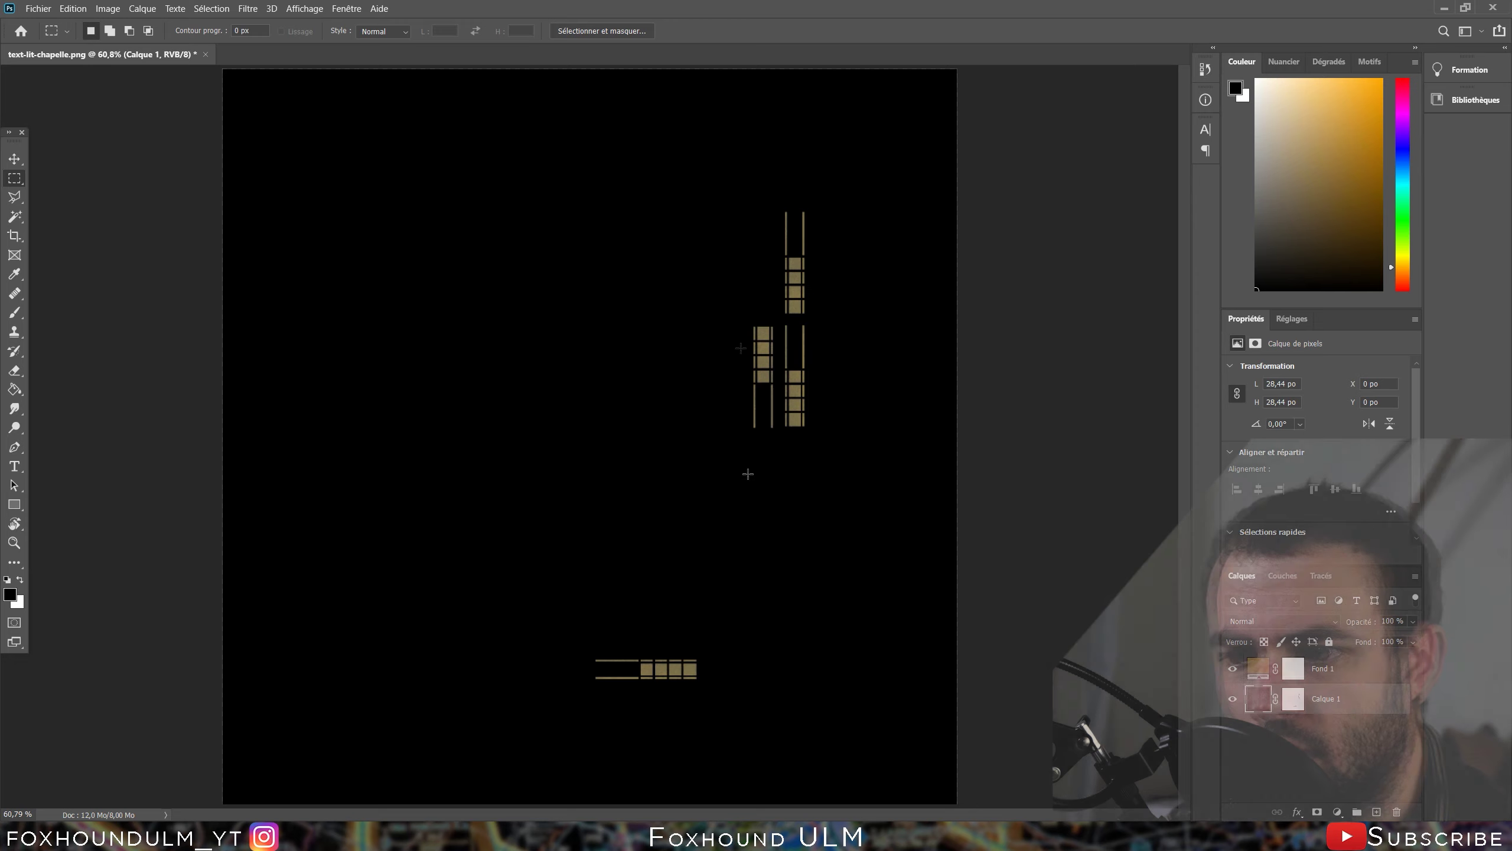
{"action": "left_click", "coordinate": [67, 7]}
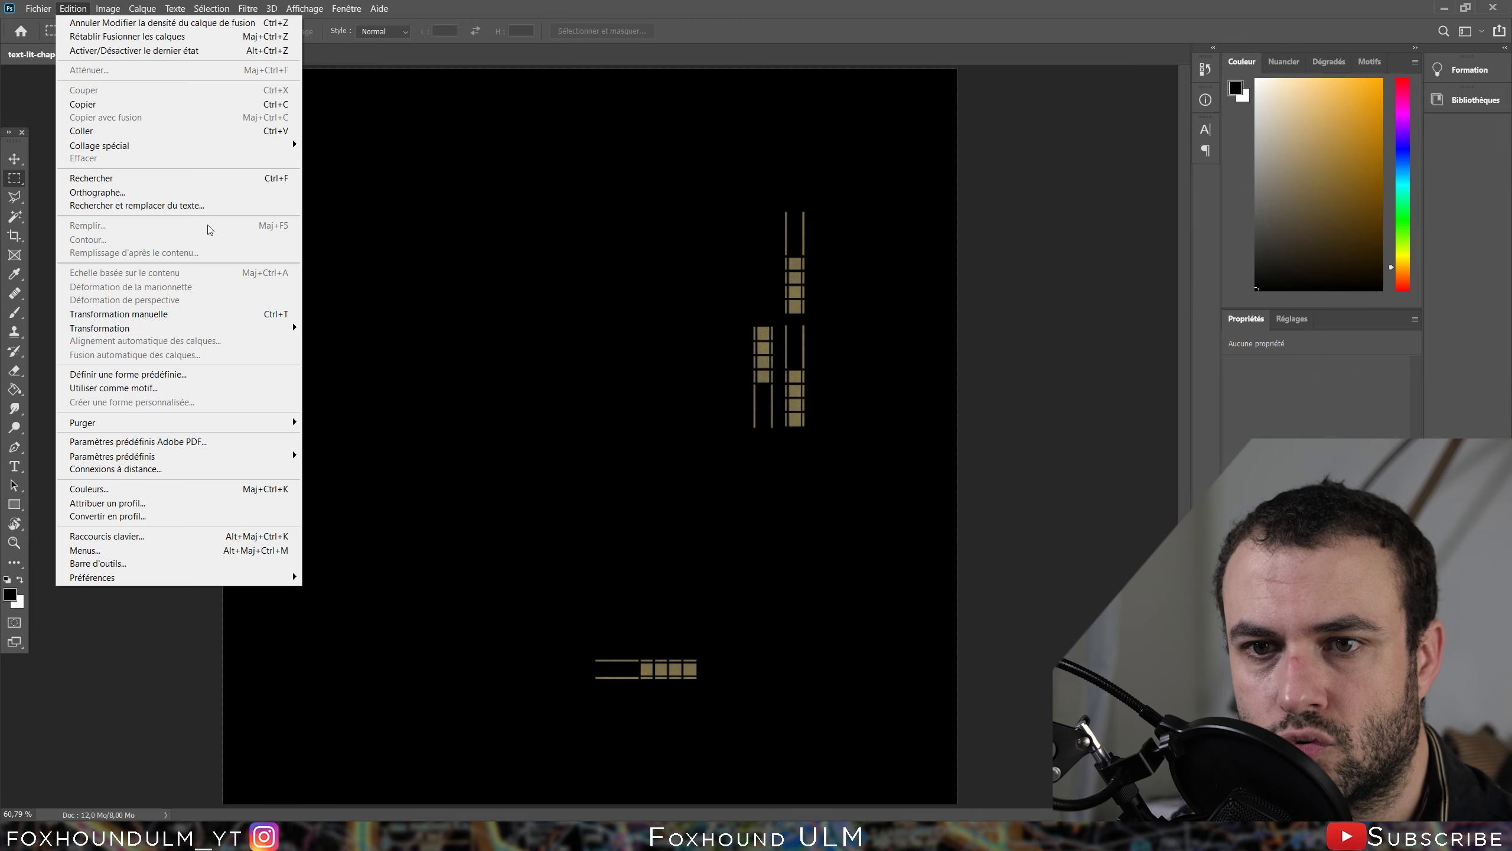
- Overwrite text-lit-chapelle.png with the gold-window PNG texture and launch X-Plane 11 from the desktop
{"action": "left_click", "coordinate": [66, 222]}
{"action": "left_click", "coordinate": [292, 171]}
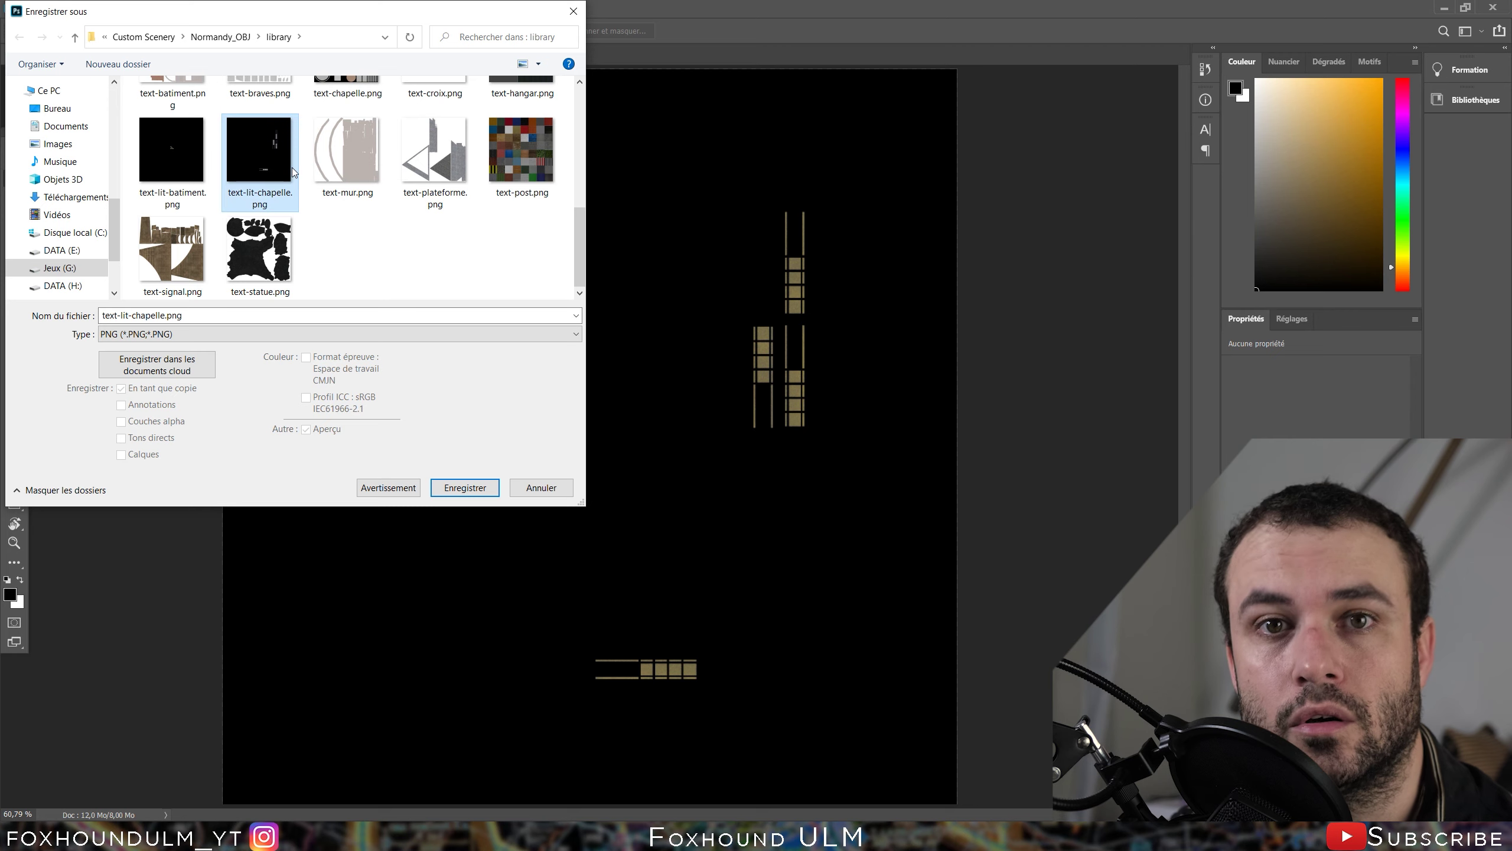
{"action": "key", "text": "Return"}
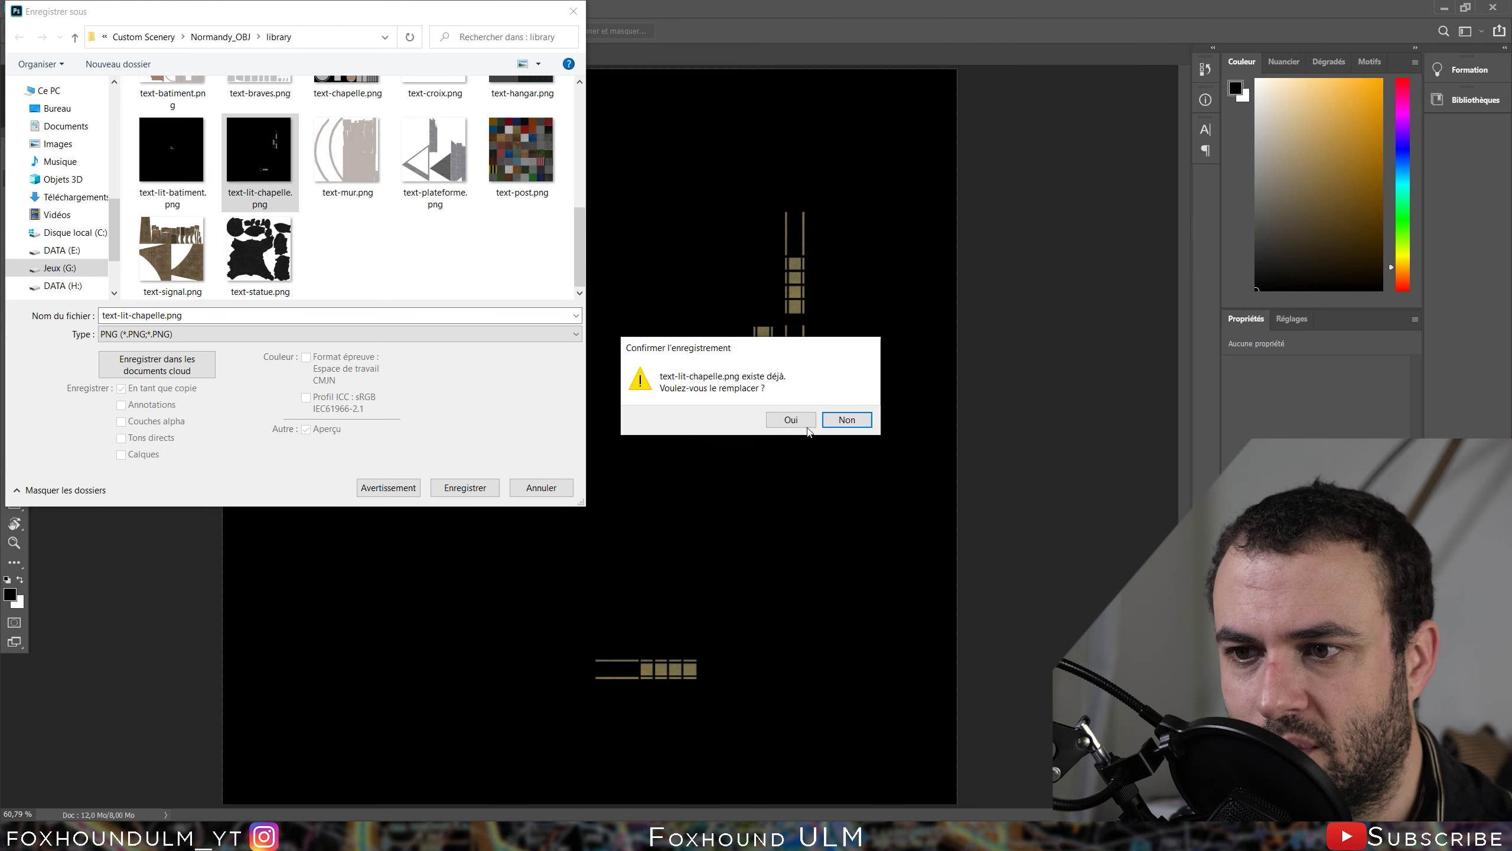
{"action": "left_click", "coordinate": [795, 417]}
{"action": "left_click", "coordinate": [762, 196]}
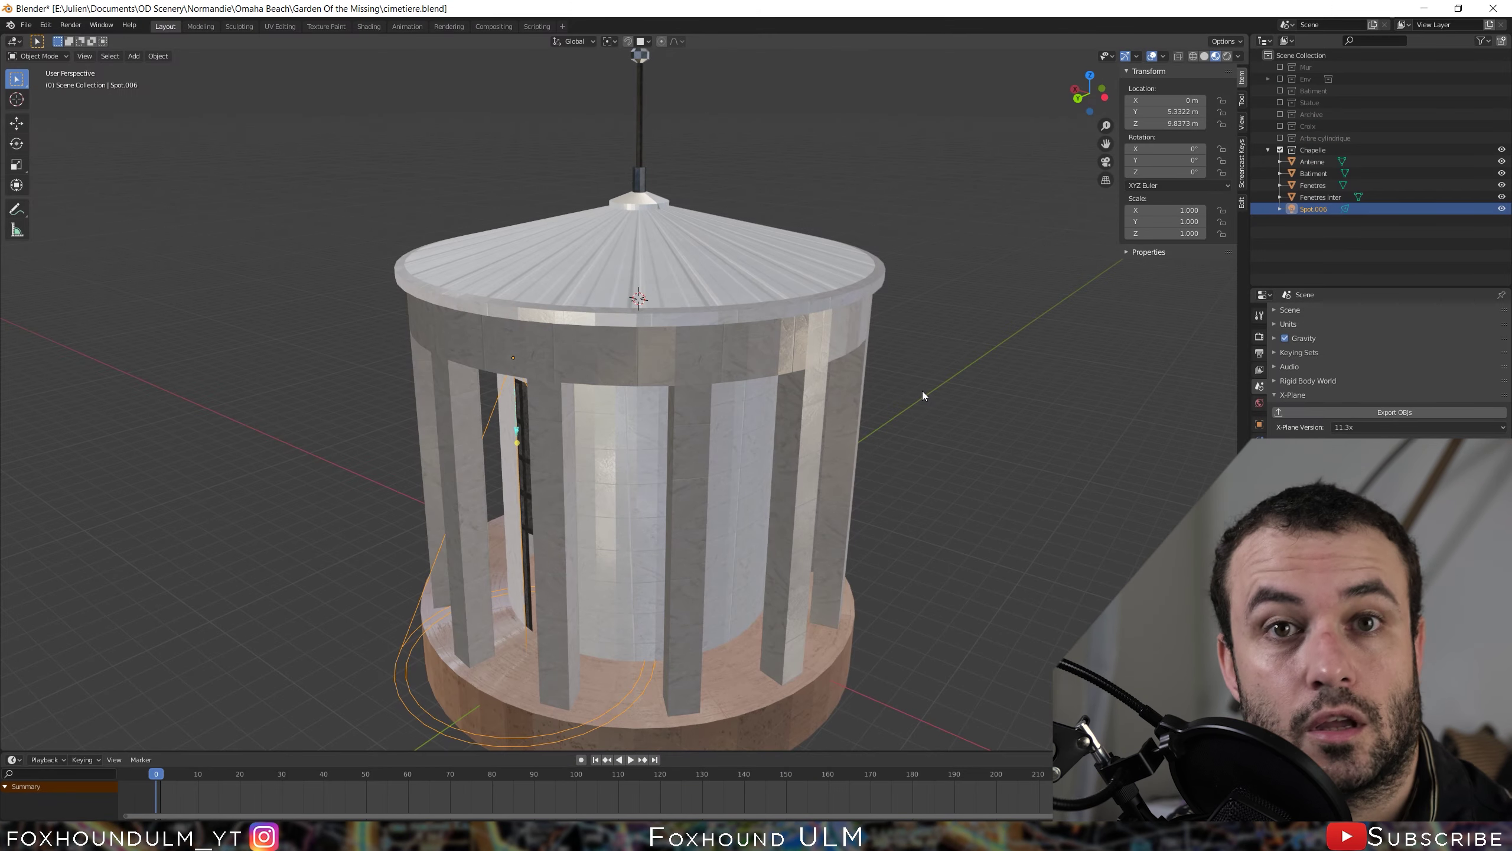
{"action": "left_click", "coordinate": [1426, 5]}
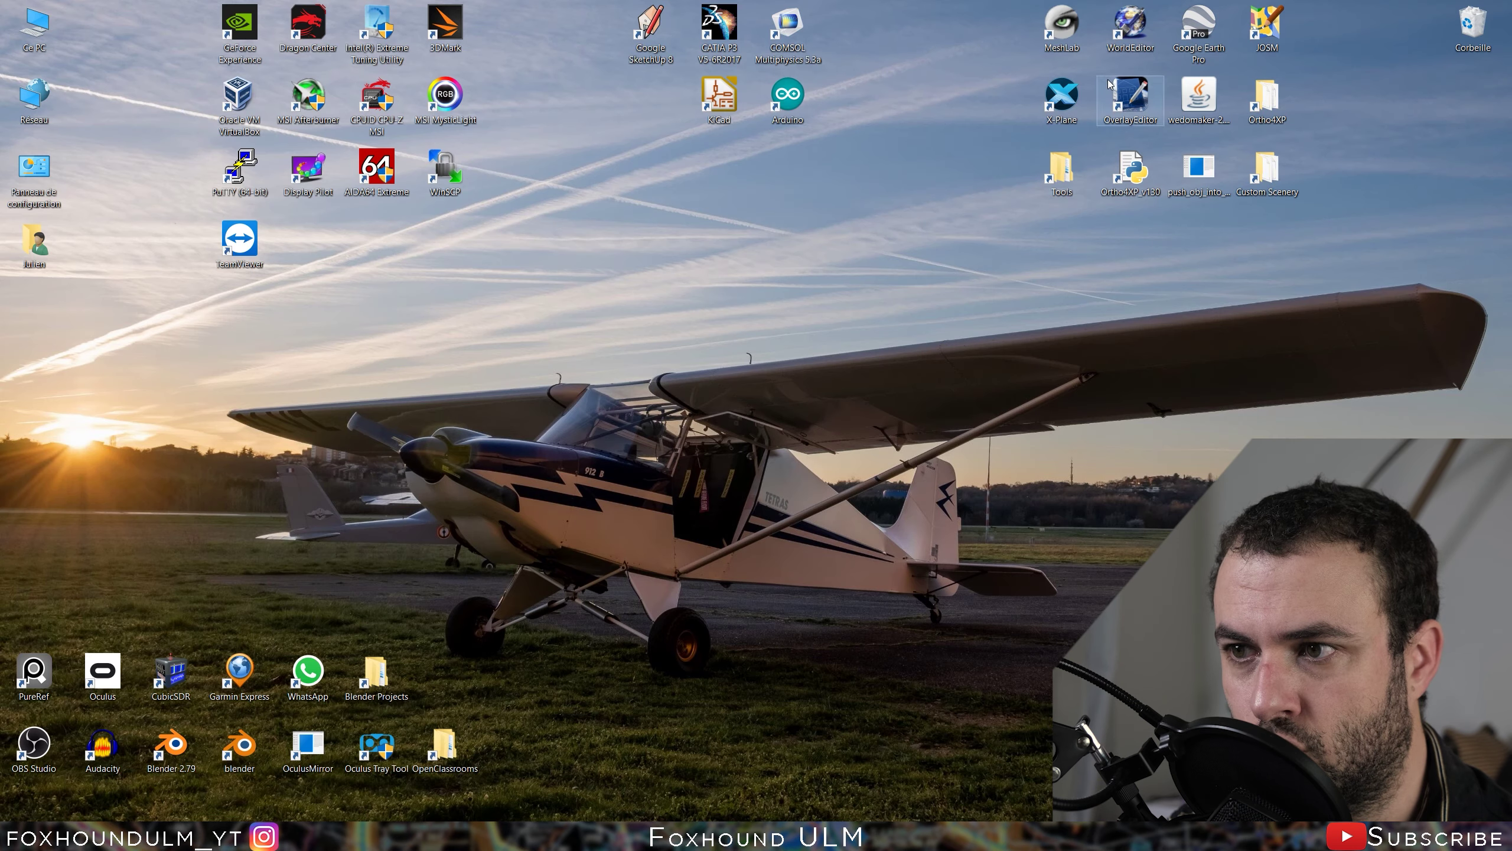
{"action": "double_click", "coordinate": [1068, 106]}
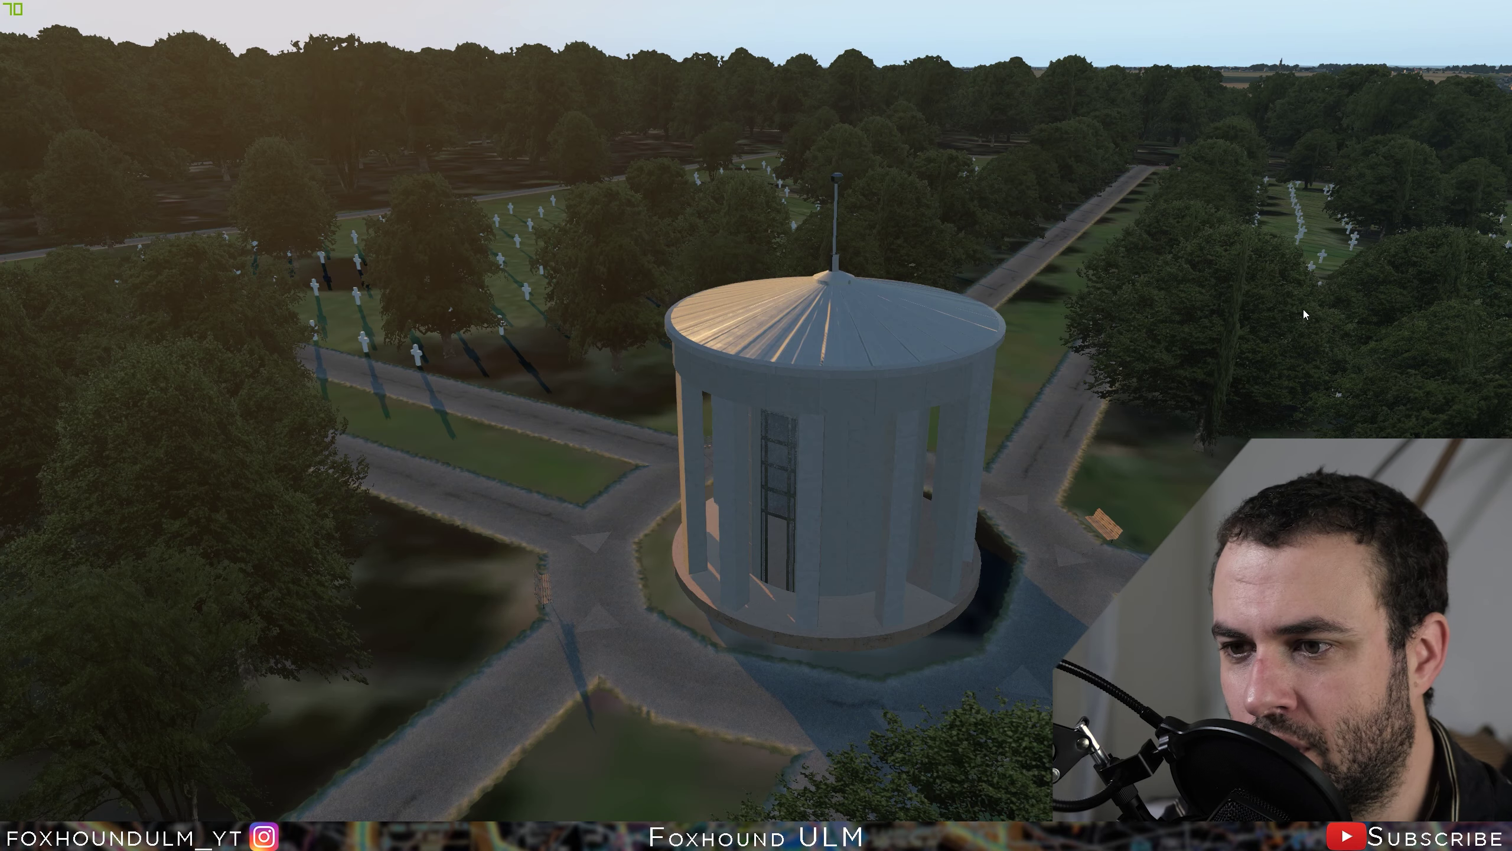